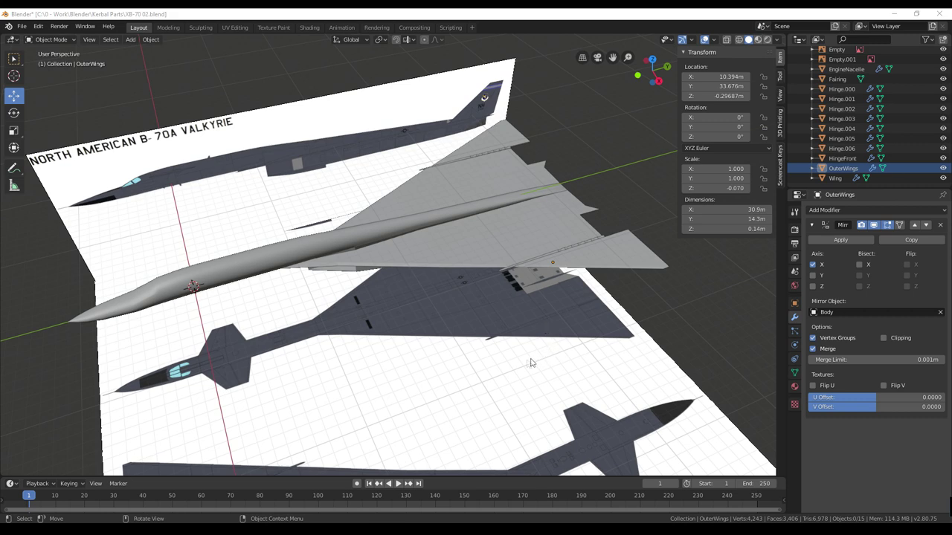
Step: Orbit and zoom around the aircraft to examine the outer wing and its hinge
middle_click_drag(498, 364, 511, 344)
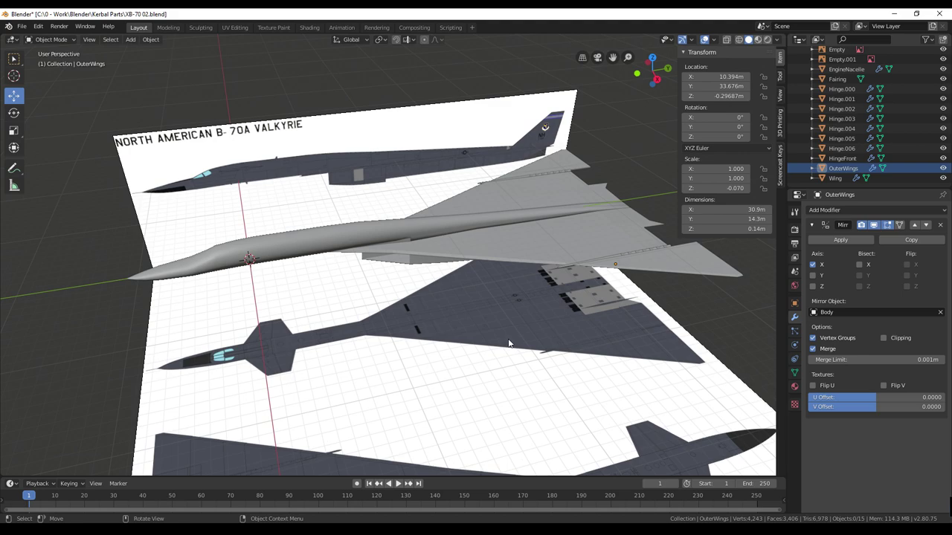
middle_click_drag(510, 344, 565, 327)
middle_click_drag(466, 331, 392, 342)
scroll(392, 342, "up", 2)
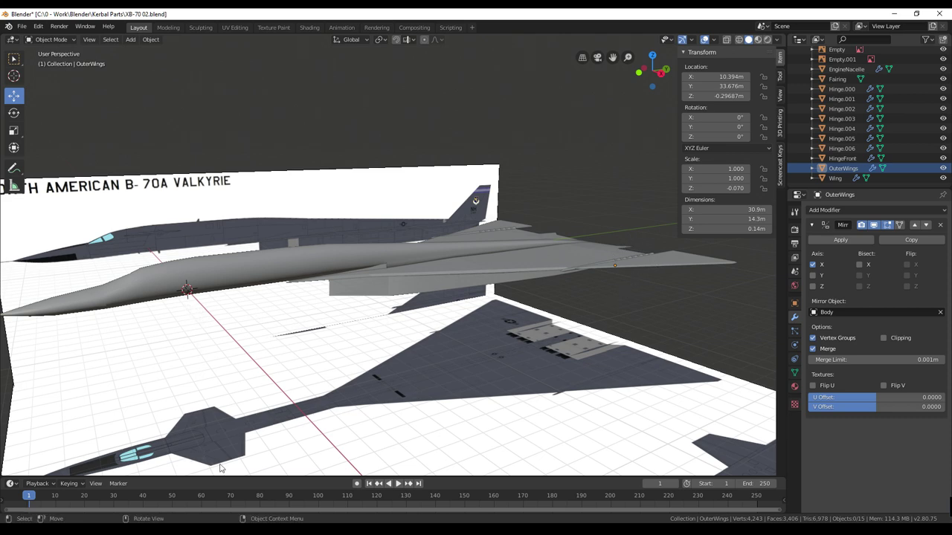
middle_click_drag(330, 391, 320, 356)
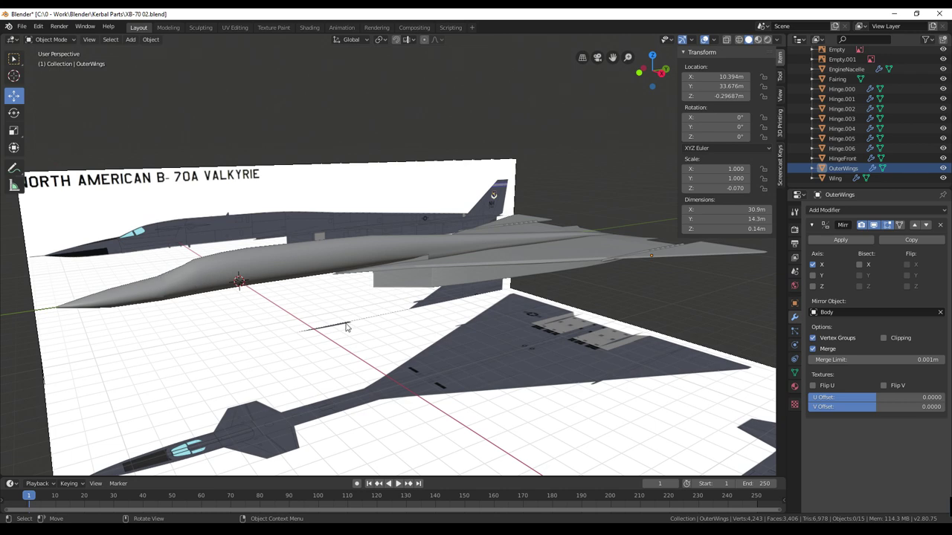
middle_click_drag(346, 326, 376, 336)
middle_click_drag(518, 355, 415, 364)
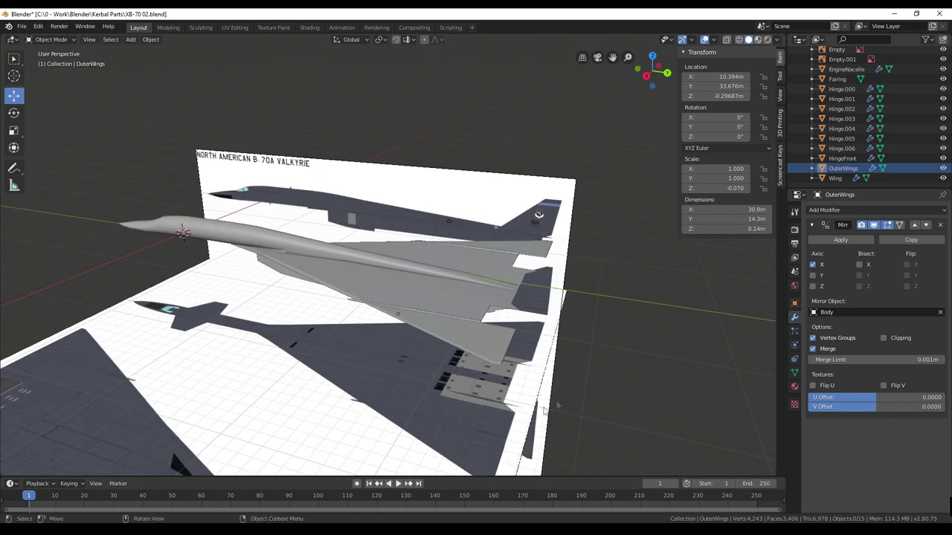
middle_click_drag(610, 334, 529, 353)
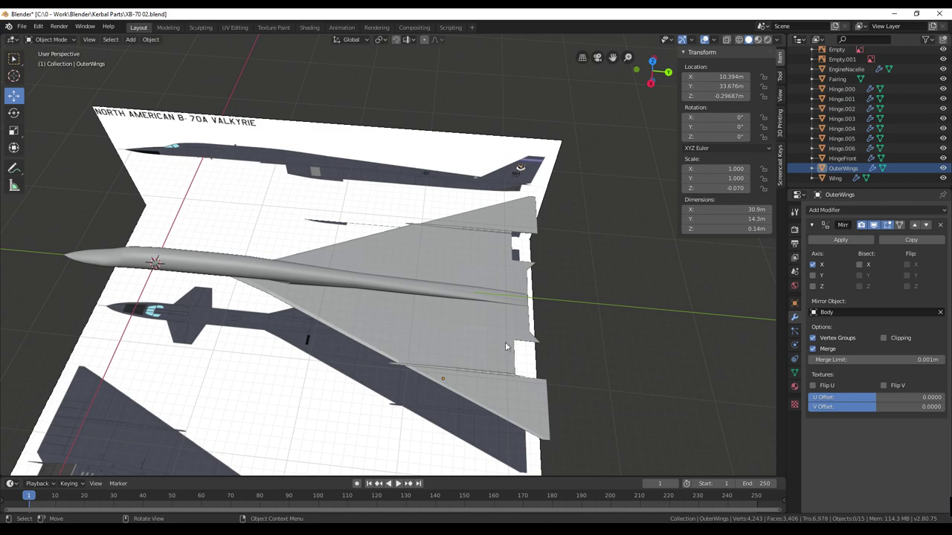
middle_click_drag(542, 240, 527, 357)
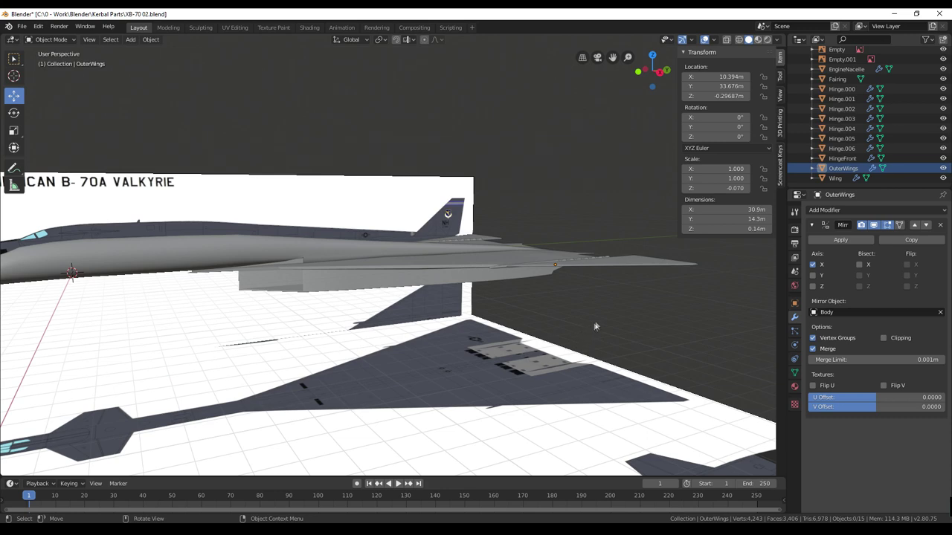
middle_click_drag(620, 319, 336, 348)
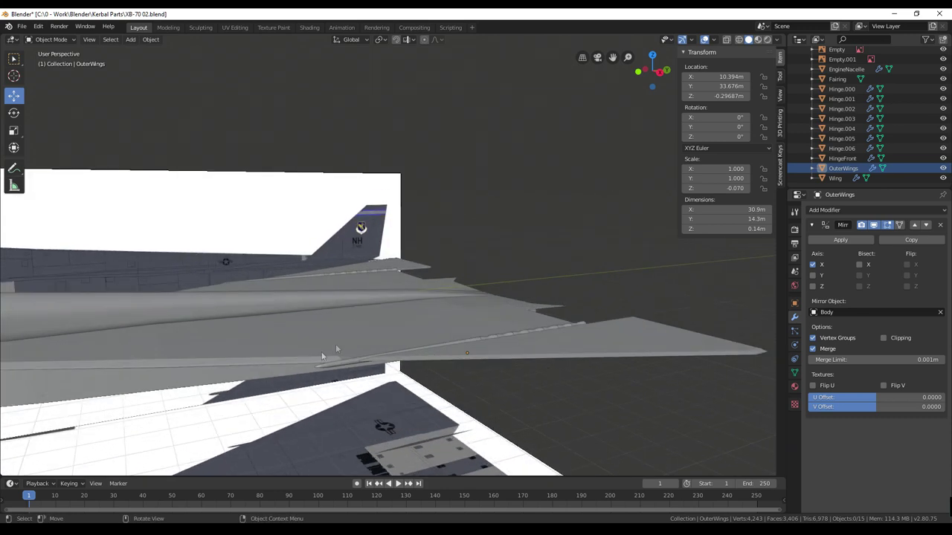
middle_click_drag(733, 311, 592, 344)
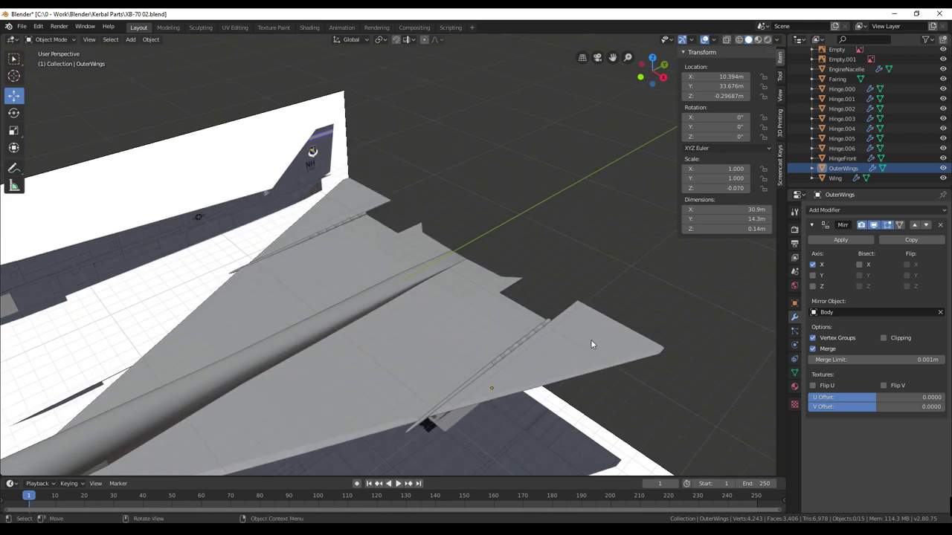
middle_click_drag(455, 325, 551, 260)
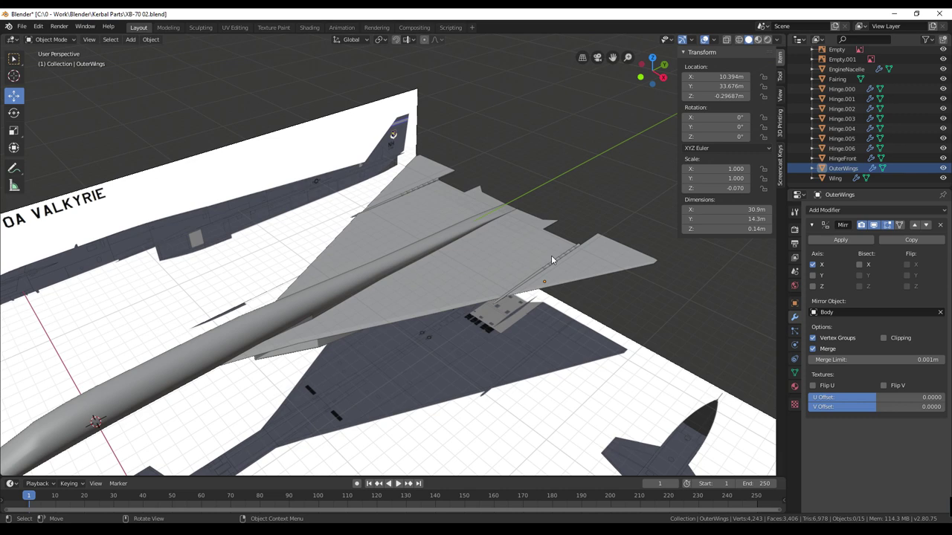
scroll(595, 325, "up", 2)
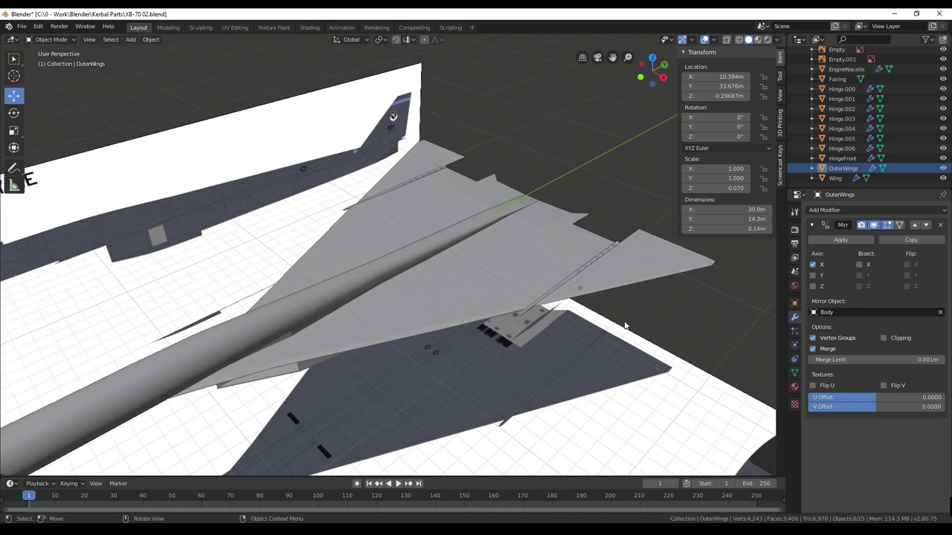
middle_click_drag(627, 328, 632, 307)
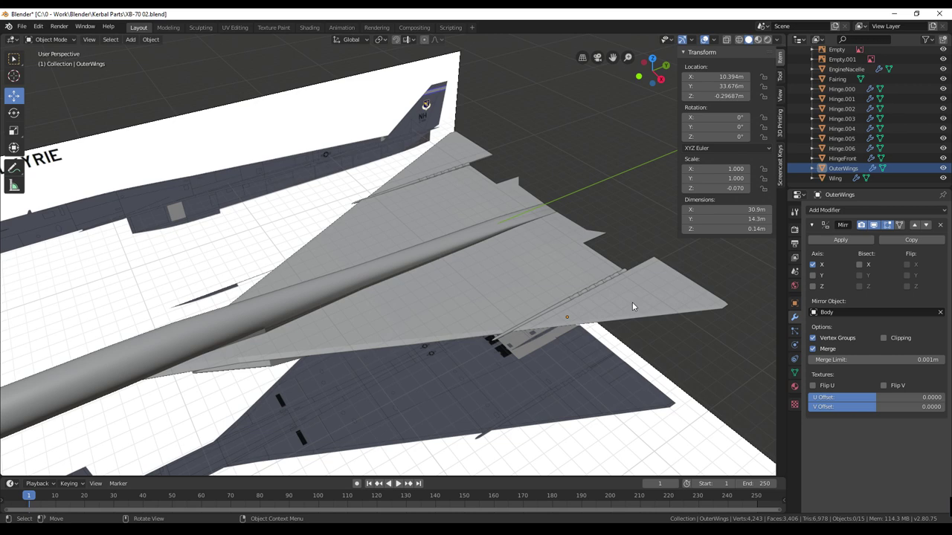
middle_click_drag(632, 296, 531, 305)
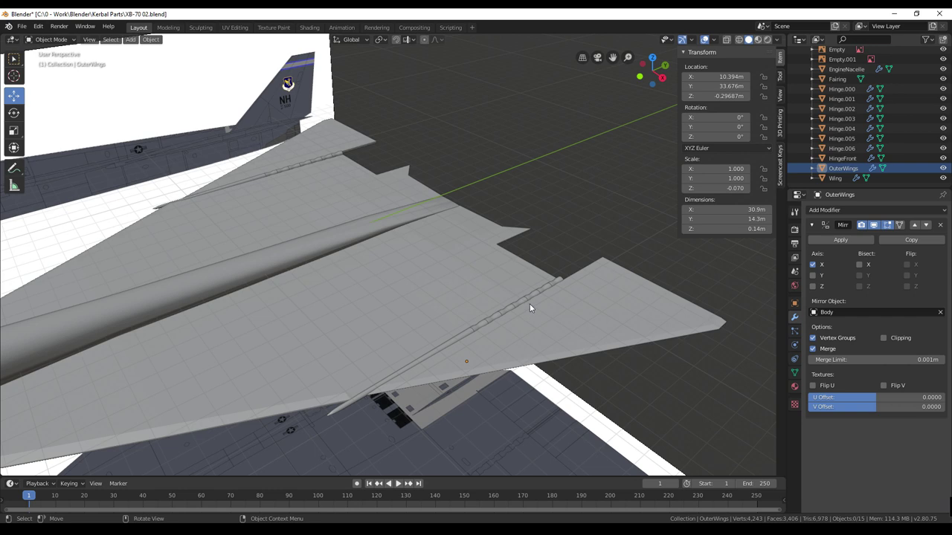
middle_click_drag(531, 305, 538, 313)
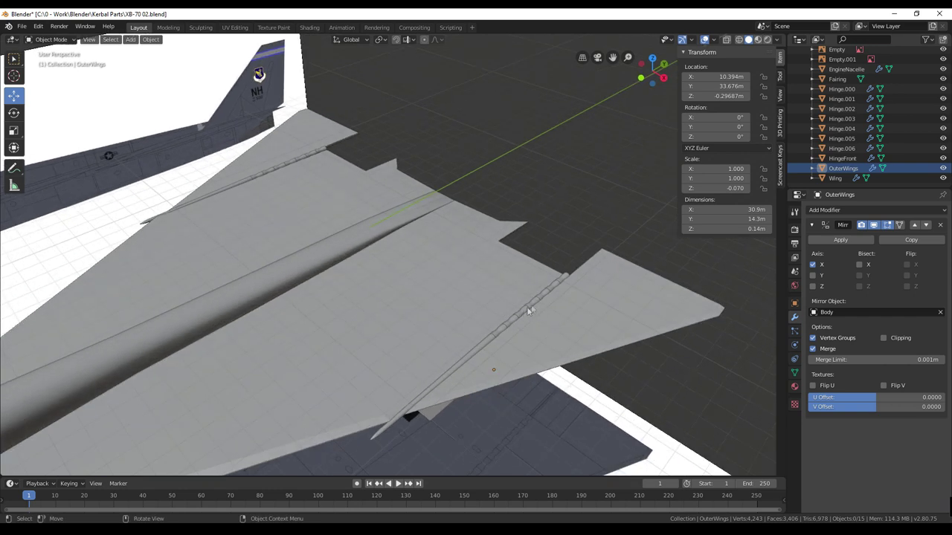
middle_click_drag(556, 312, 620, 317)
Step: Select OuterWings and apply its Mirror modifier
left_click(885, 169)
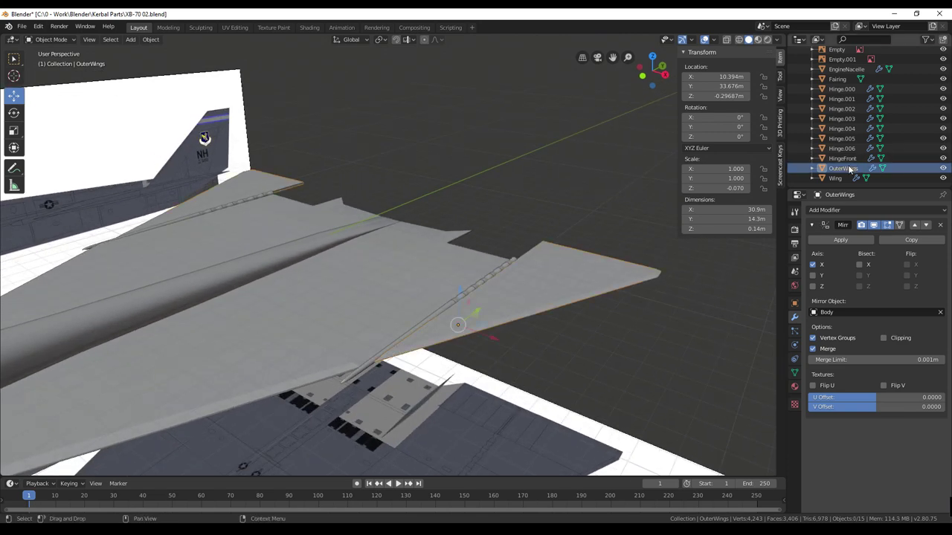
middle_click_drag(443, 293, 472, 297)
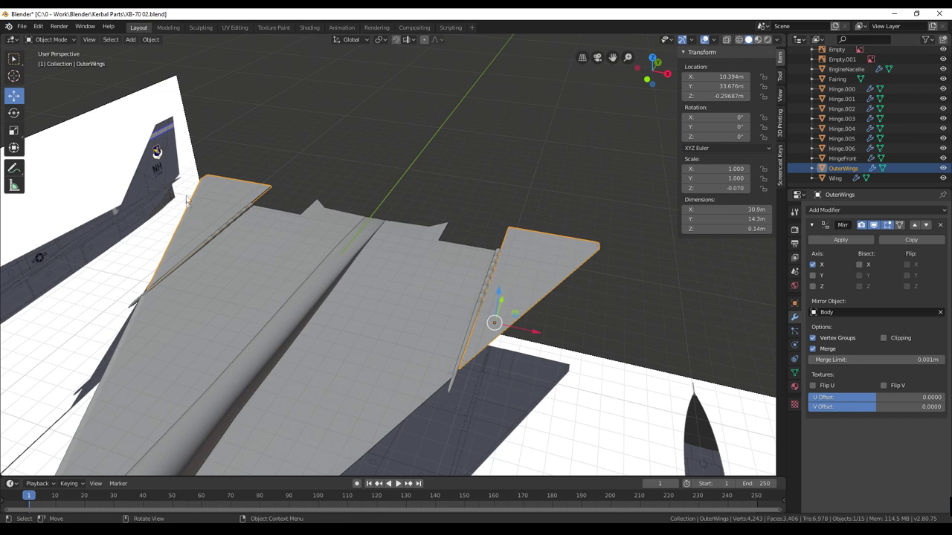
middle_click_drag(545, 236, 574, 339)
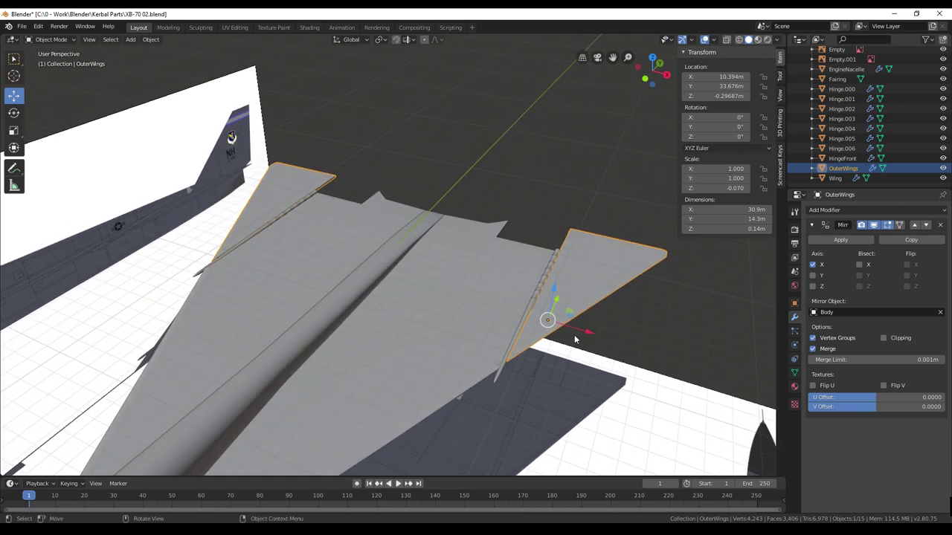
middle_click_drag(574, 339, 573, 333)
key("Tab")
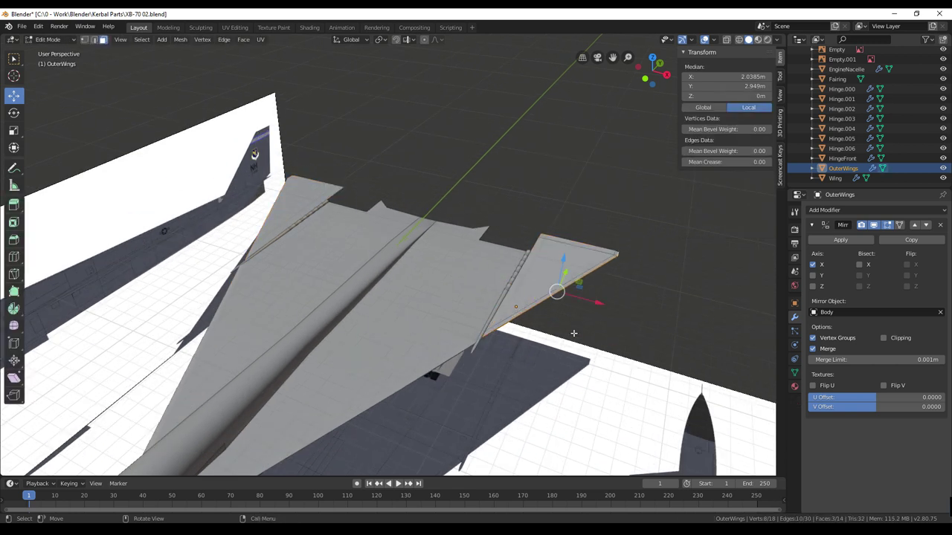
key("a")
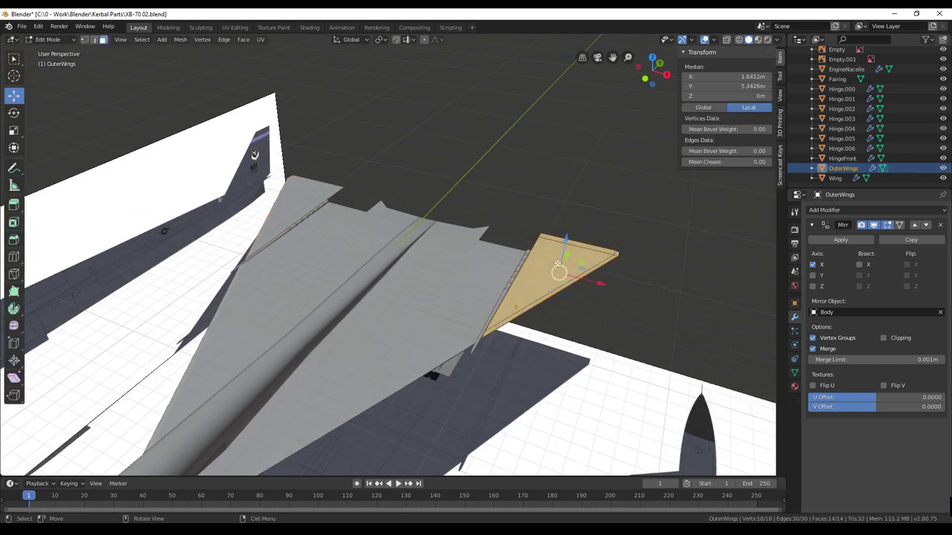
key("Tab")
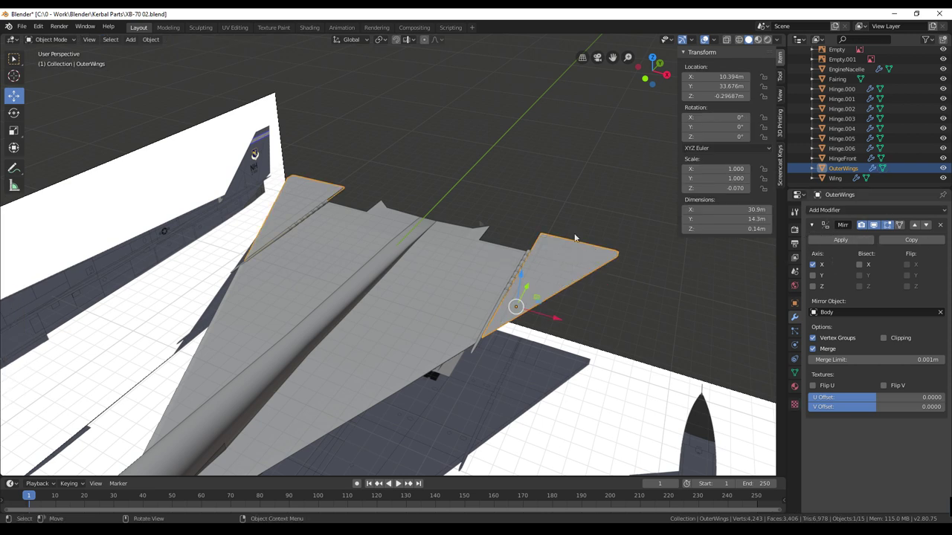
left_click(847, 240)
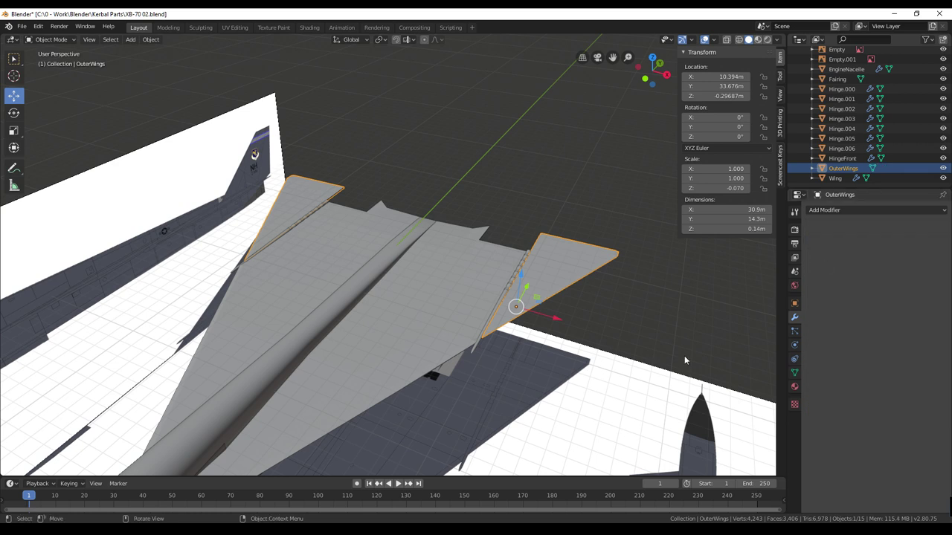
Step: Separate the OuterWings mesh by loose parts, creating OuterWings.001
key("Tab")
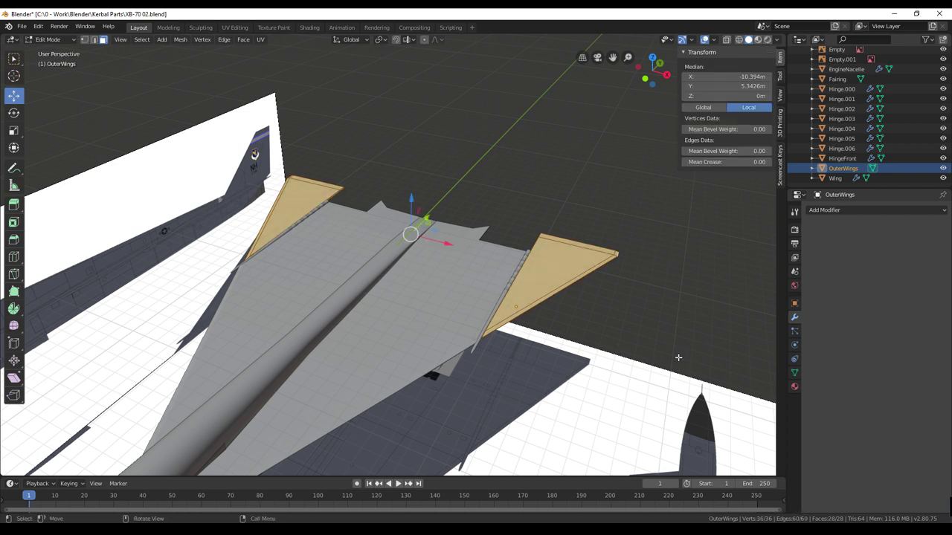
key("p")
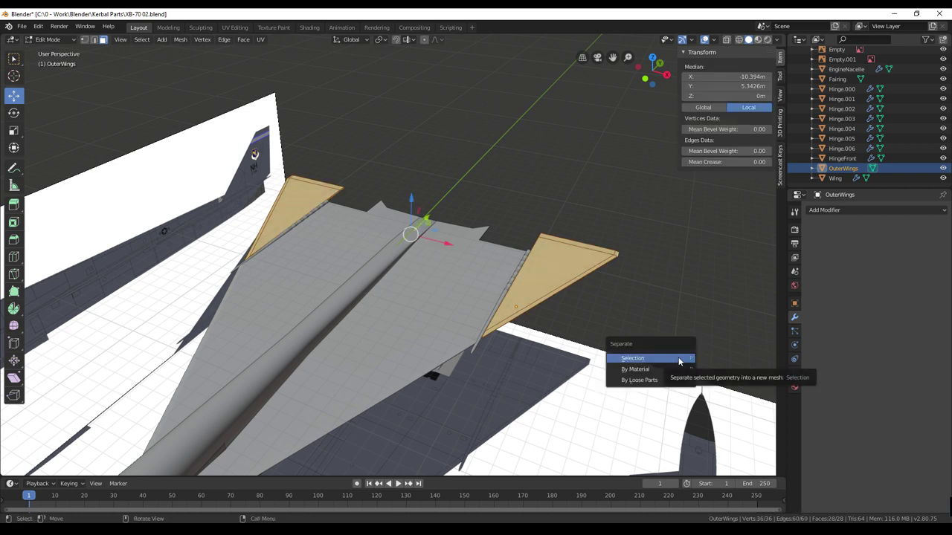
left_click(645, 381)
middle_click_drag(645, 380, 550, 319)
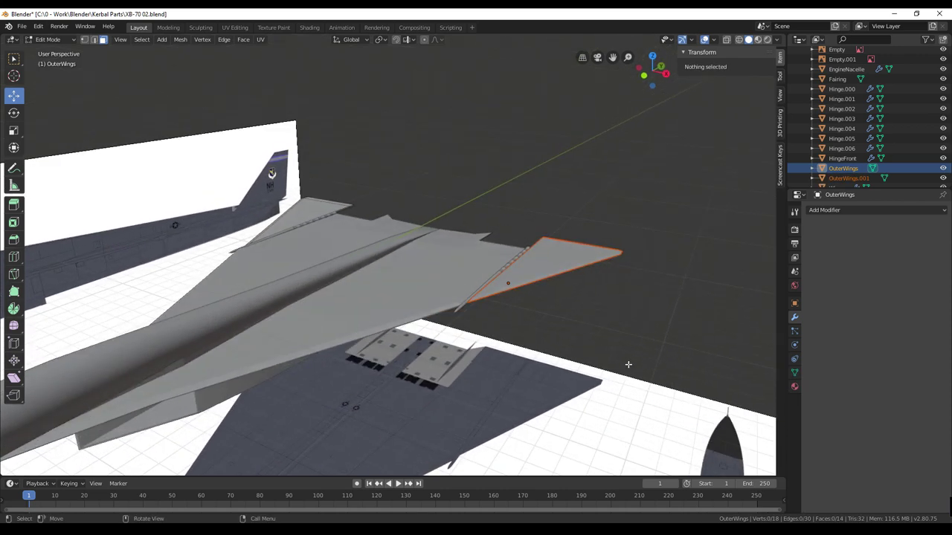
Step: Return to Object Mode and rename OuterWings to OuterWingR
left_click(844, 179)
key("Tab")
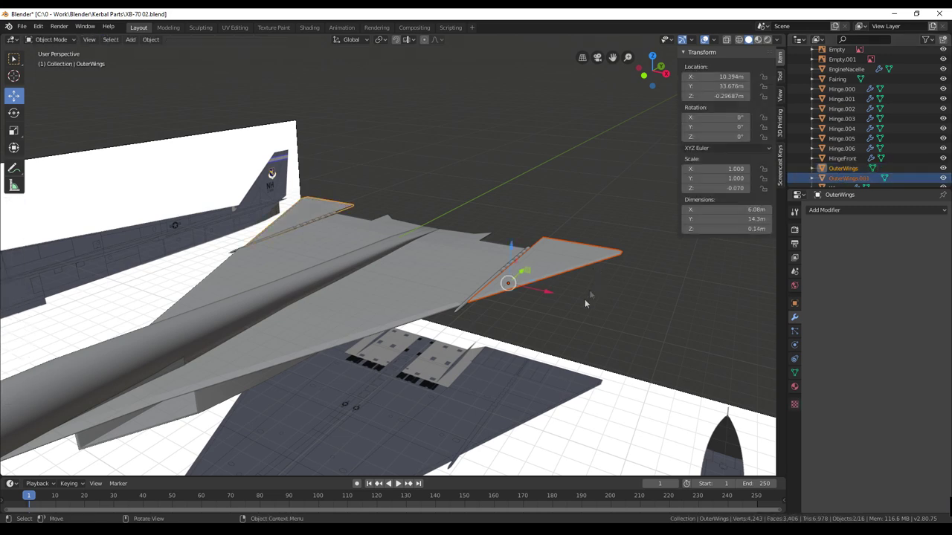
middle_click_drag(596, 341, 536, 313)
left_click(844, 168)
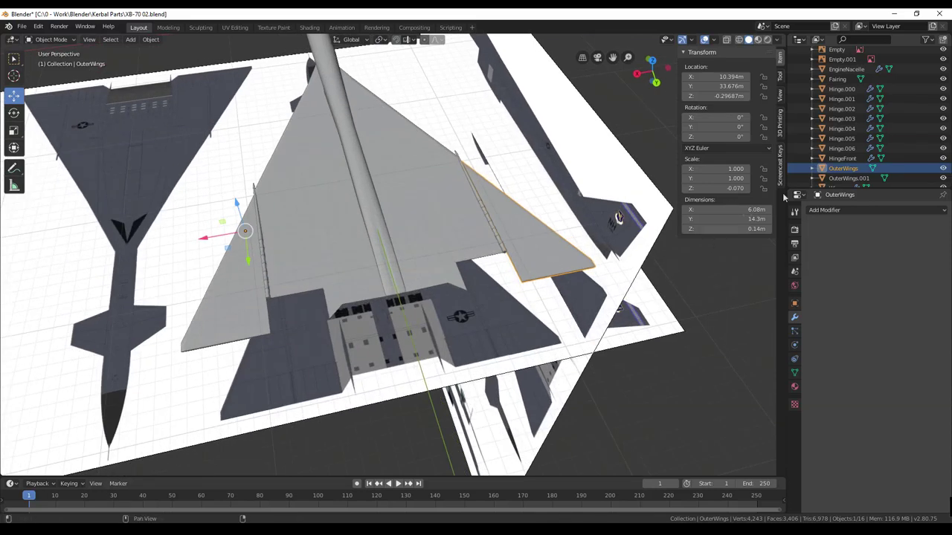
right_click(851, 169)
key("Escape")
double_click(856, 170)
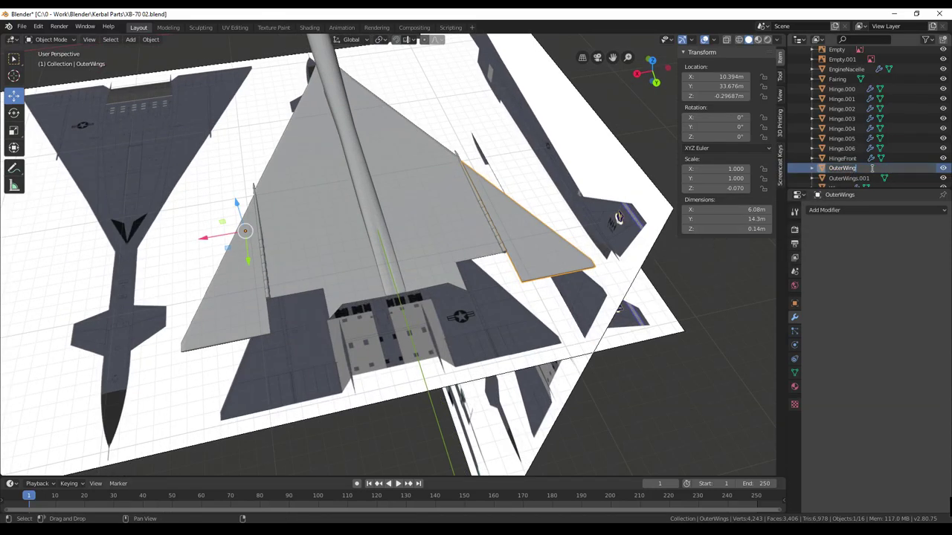
type("R")
key("Return")
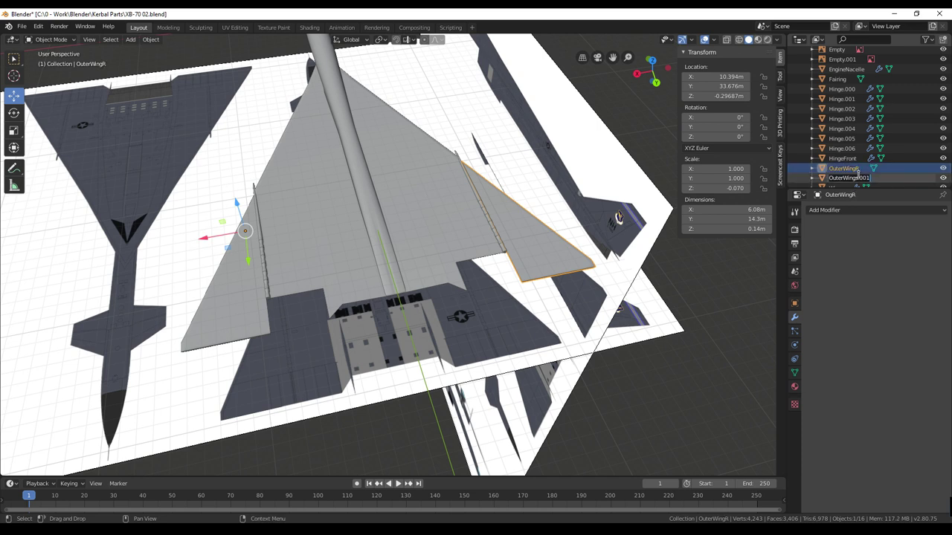
Step: Rename OuterWings.001 to OuterWingL and select it
double_click(861, 178)
key("BackSpace")
type("L")
key("Return")
left_click(855, 169)
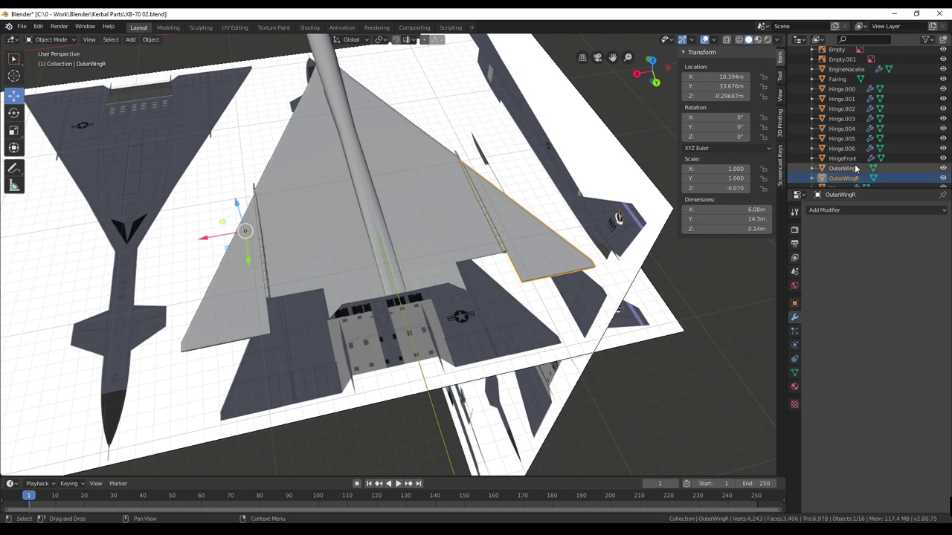
middle_click_drag(550, 223, 525, 285)
scroll(525, 286, "up", 5)
middle_click_drag(572, 325, 566, 346)
middle_click_drag(620, 334, 476, 290)
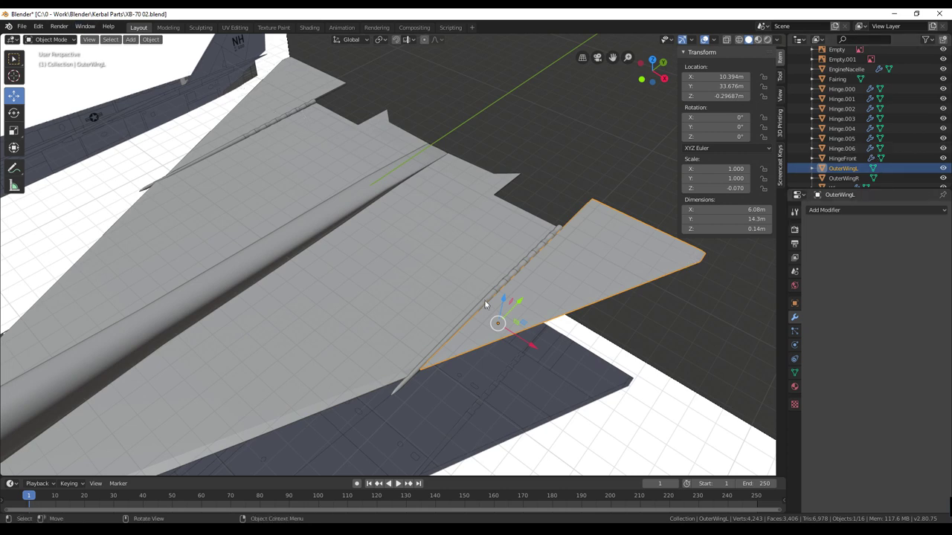
middle_click_drag(595, 257, 563, 239)
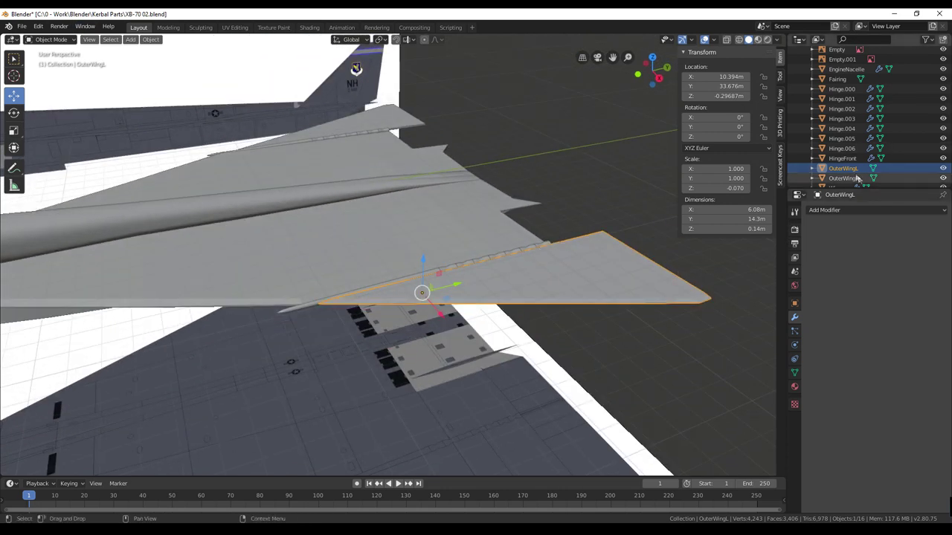
middle_click_drag(607, 246, 570, 255)
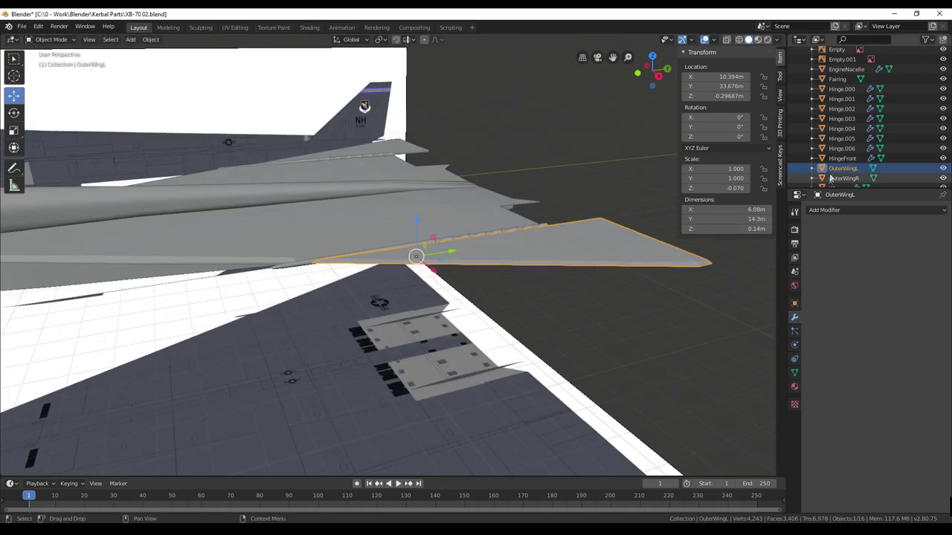
middle_click_drag(580, 335, 568, 360)
middle_click_drag(666, 262, 506, 237)
scroll(558, 268, "up", 4)
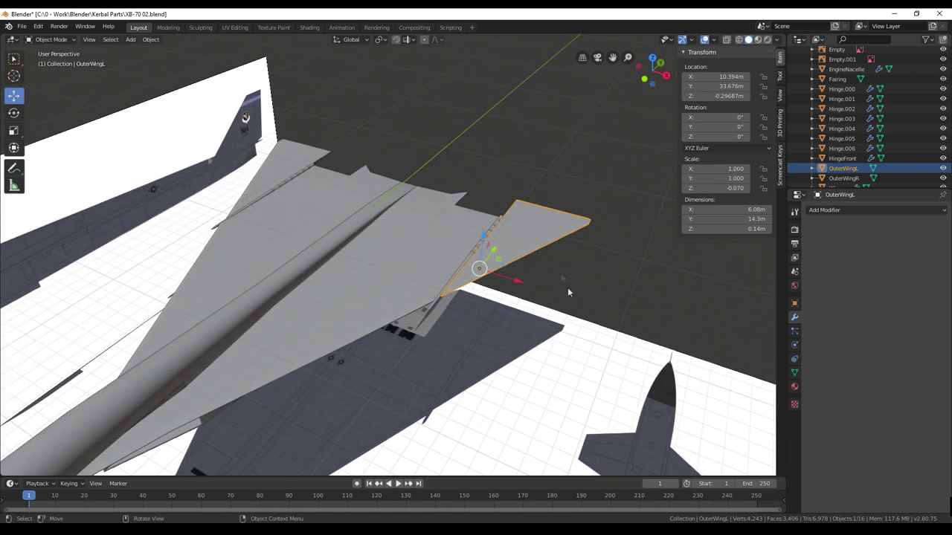
scroll(607, 292, "up", 1)
middle_click_drag(593, 295, 529, 317, "shift")
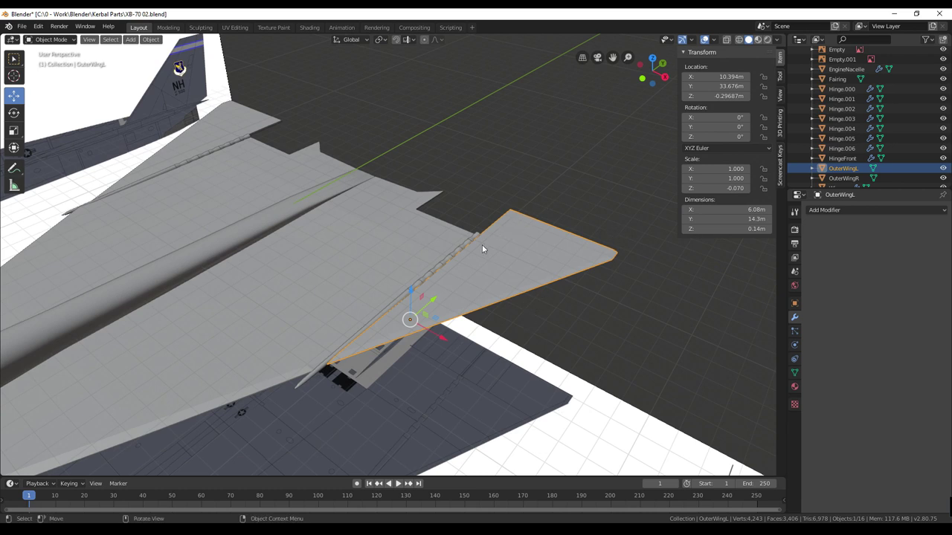
middle_click_drag(484, 249, 468, 238)
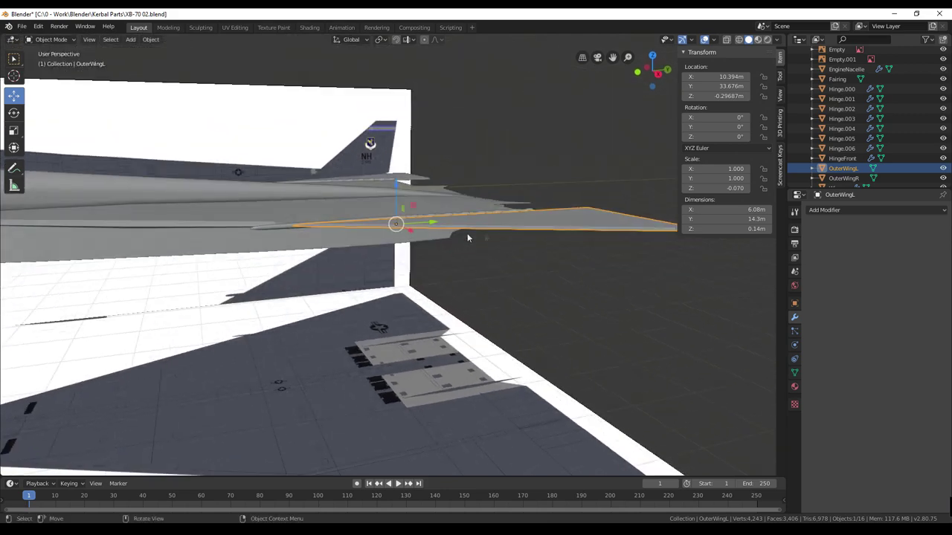
middle_click_drag(557, 236, 572, 270)
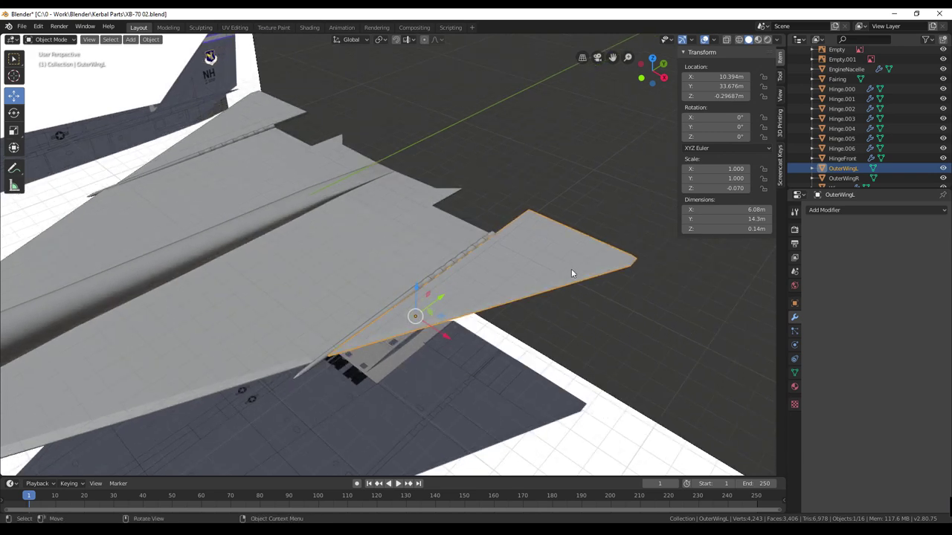
scroll(558, 271, "up", 2)
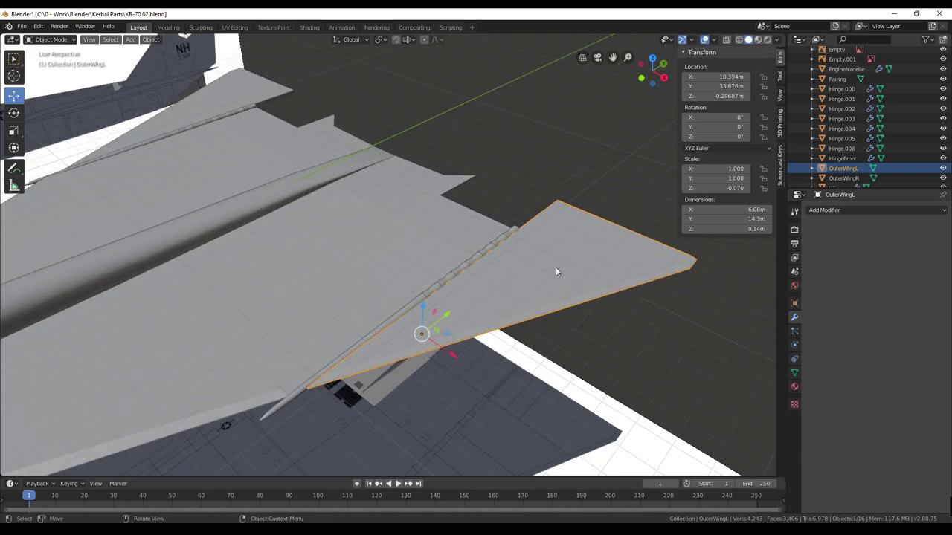
scroll(559, 271, "up", 4)
scroll(565, 290, "down", 3)
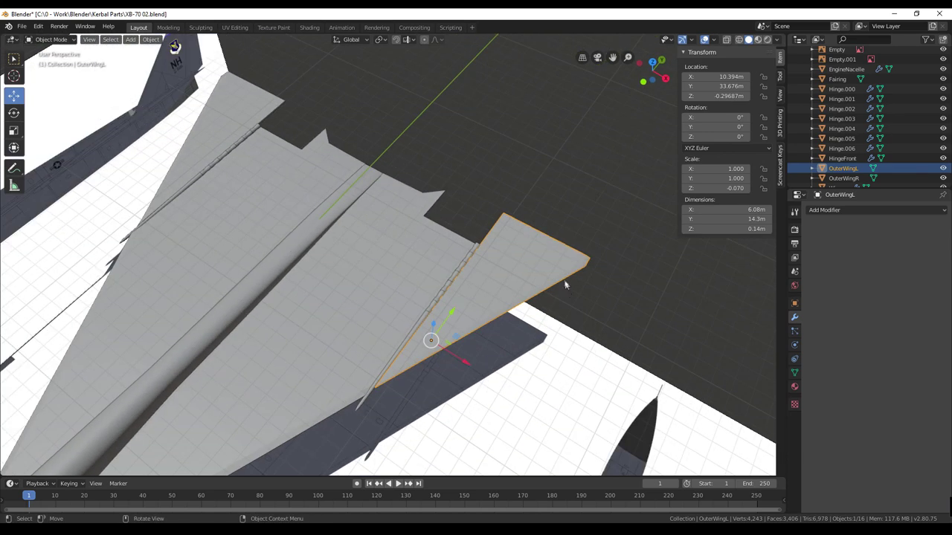
middle_click_drag(564, 279, 409, 405)
scroll(410, 406, "up", 4)
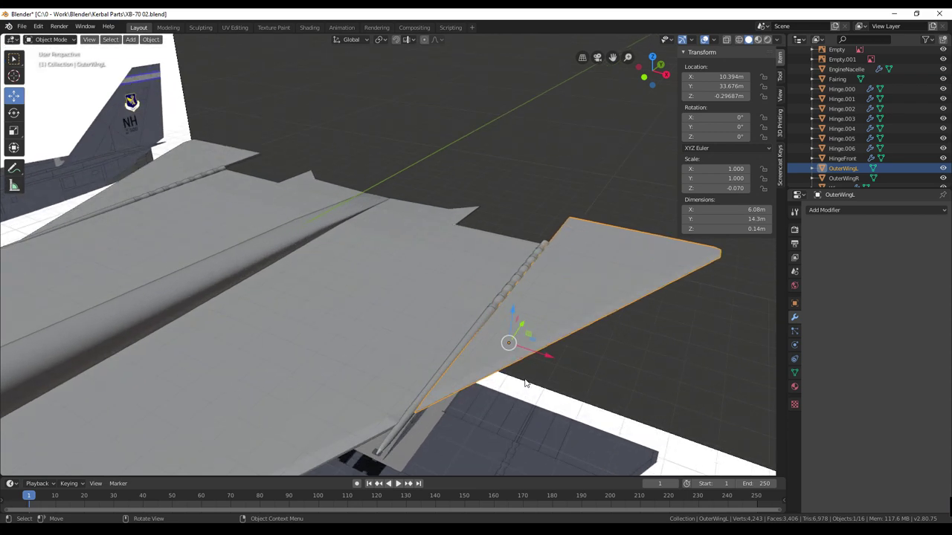
middle_click_drag(527, 383, 538, 345)
scroll(558, 364, "up", 2)
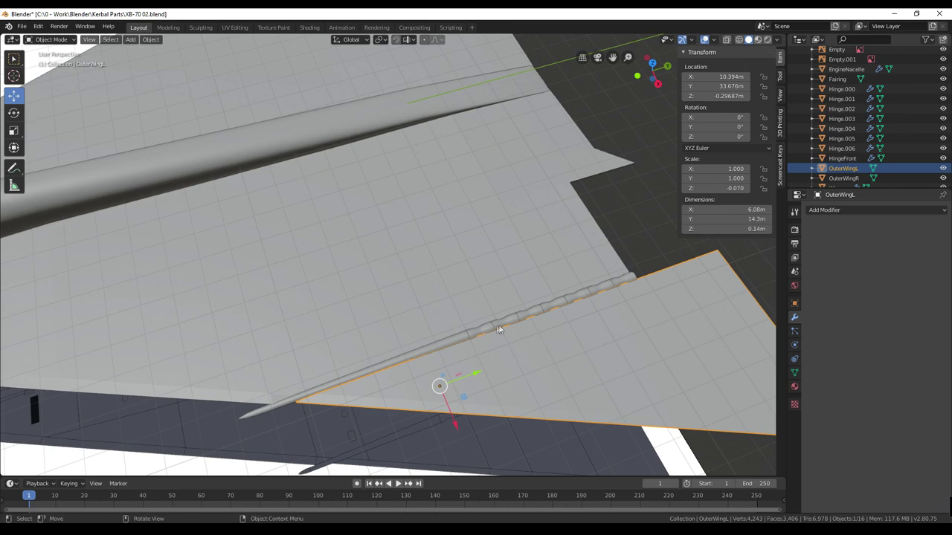
left_click(493, 327)
Step: Apply Hinge.003's Mirror modifier, leaving separate hinge objects up to Hinge.013
left_click(531, 315)
middle_click_drag(531, 315, 512, 242)
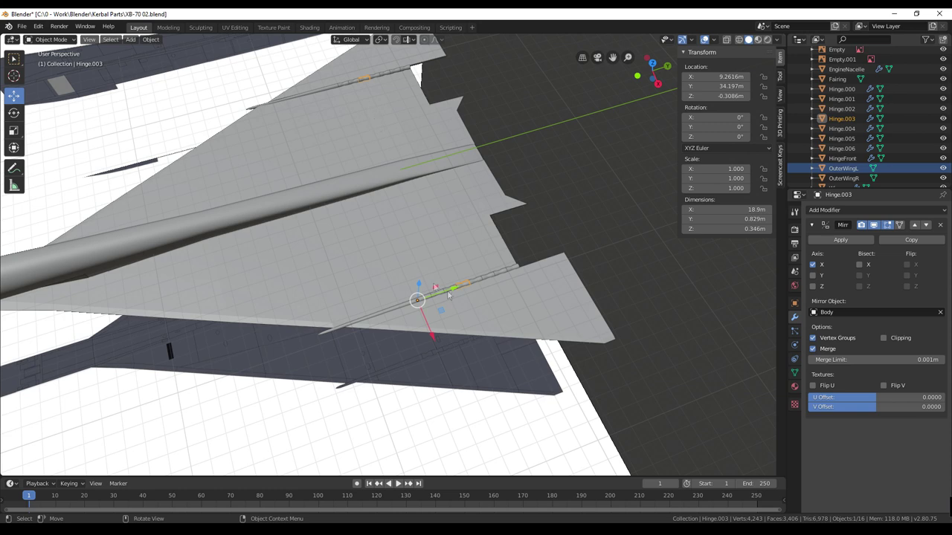
left_click(839, 240)
middle_click_drag(659, 274, 551, 263)
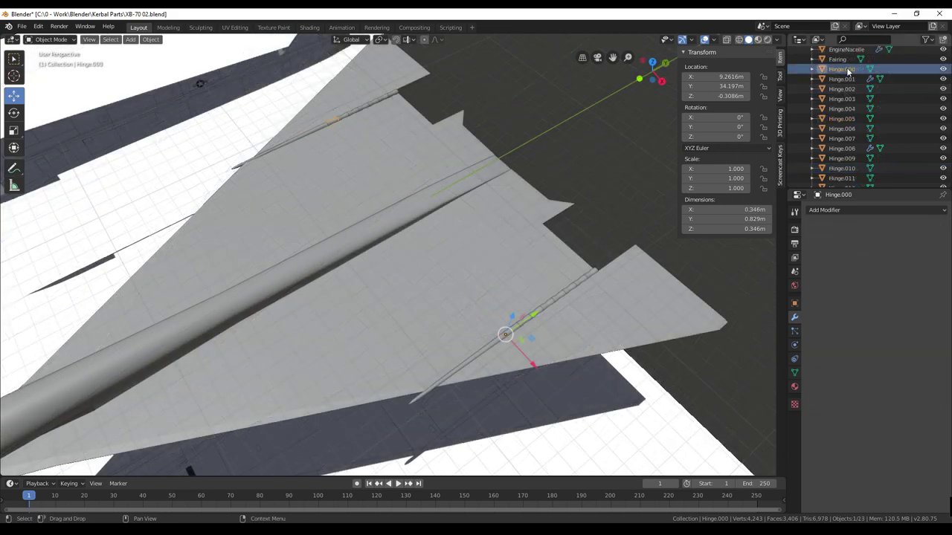
middle_click_drag(537, 230, 633, 229)
scroll(861, 139, "down", 3)
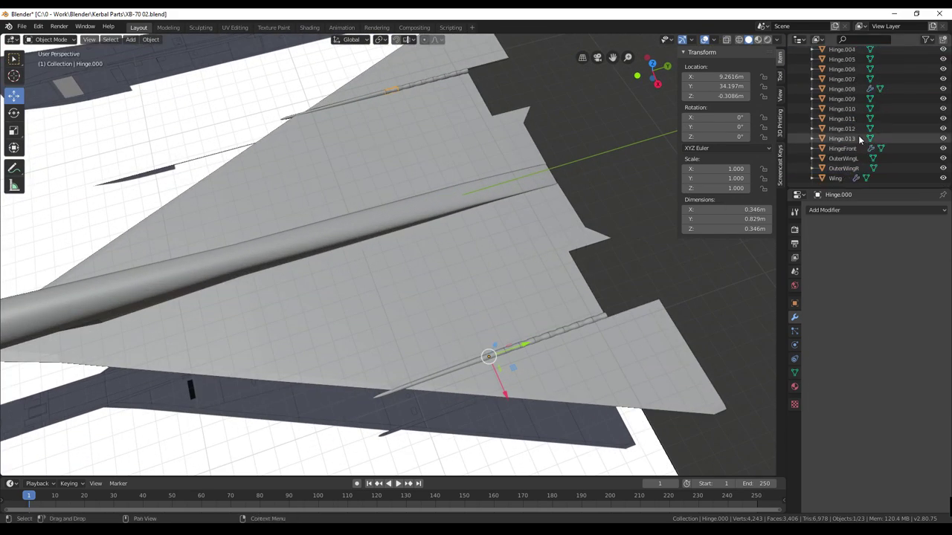
scroll(853, 143, "up", 3)
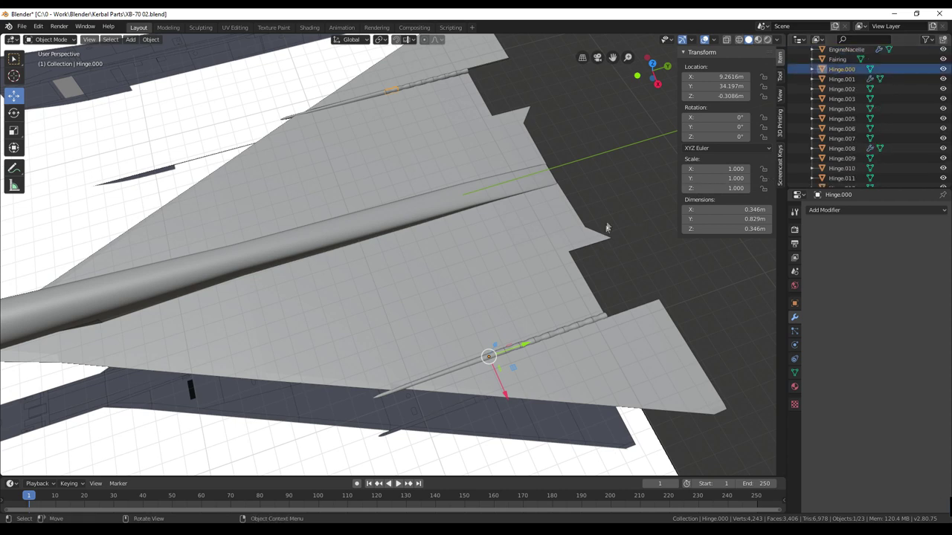
middle_click_drag(600, 245, 587, 230)
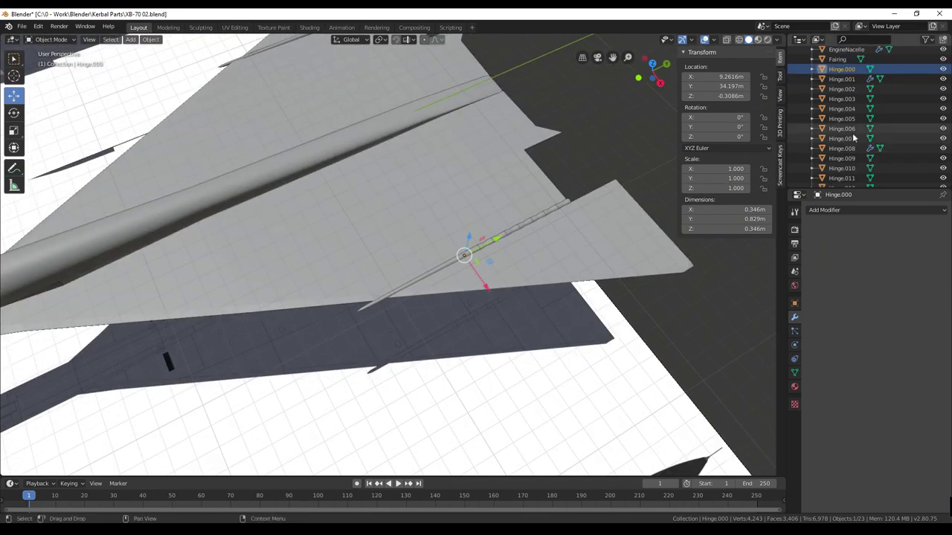
Step: Select hinge segments Hinge.007, Hinge.010, Hinge.012 and Hinge.008 together
scroll(854, 137, "down", 2)
scroll(853, 138, "down", 2)
left_click(843, 168)
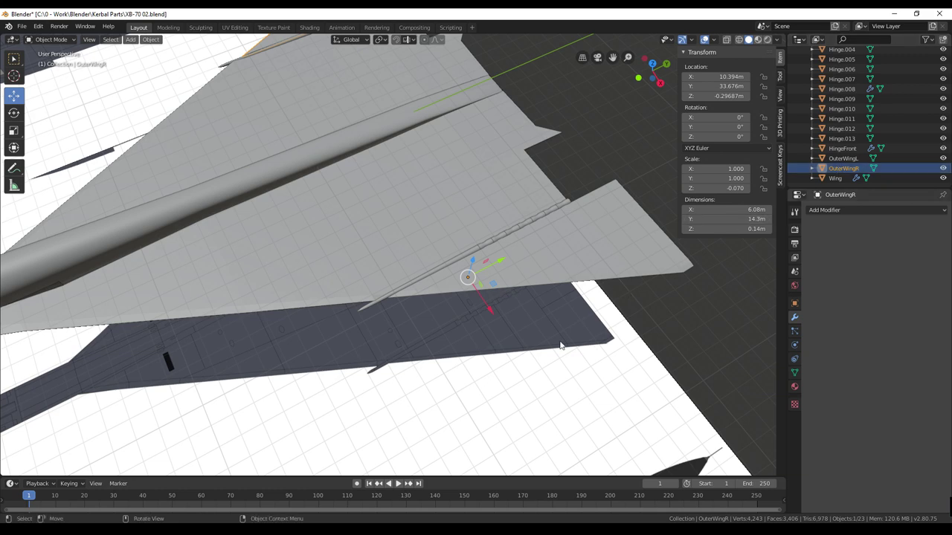
middle_click_drag(587, 320, 456, 375)
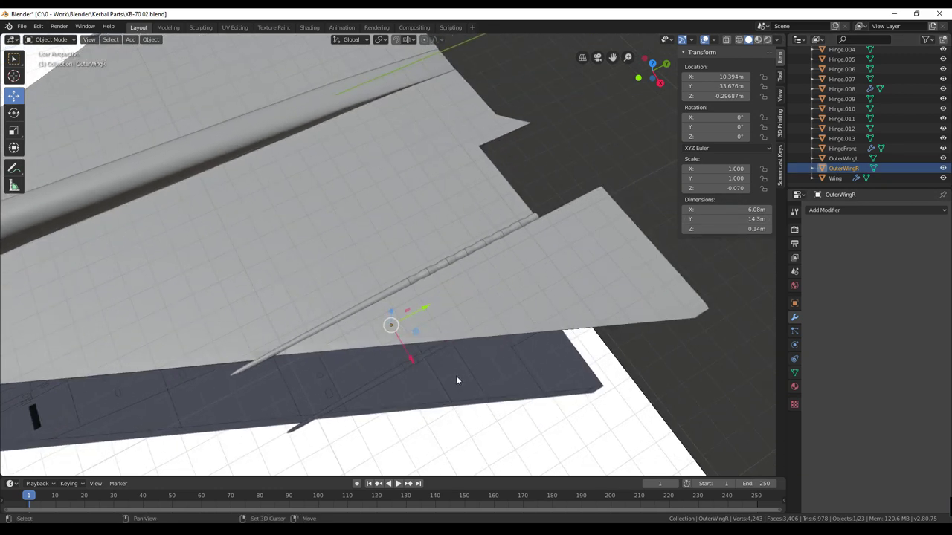
left_click(517, 305)
scroll(599, 324, "up", 2)
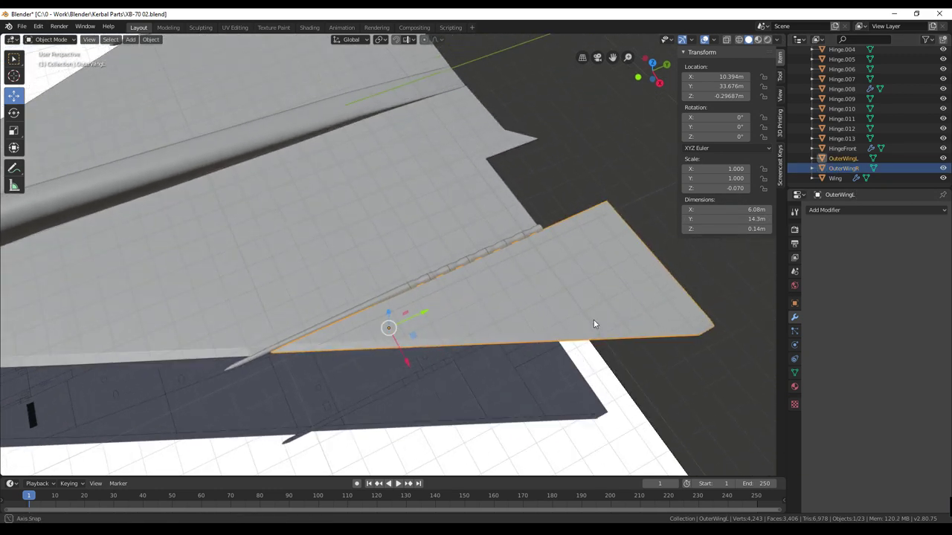
scroll(594, 319, "up", 2)
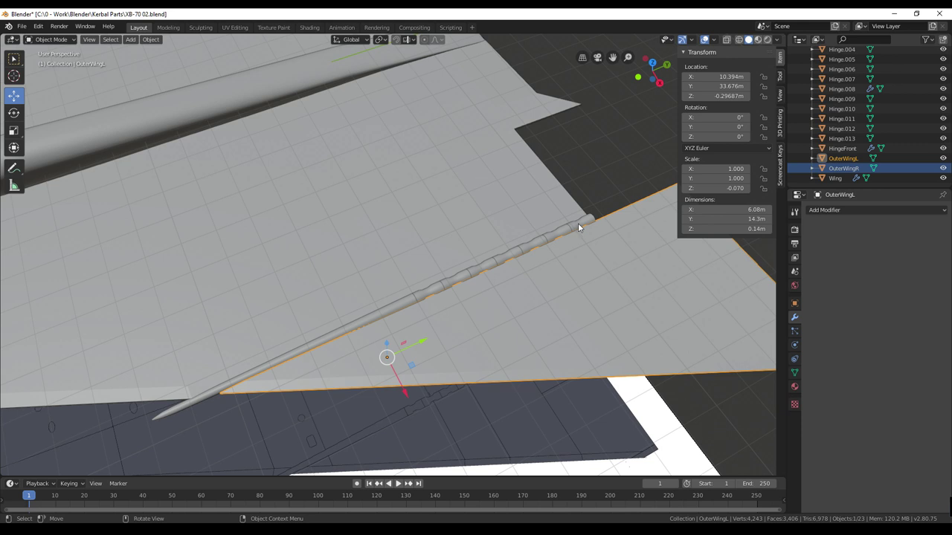
left_click(435, 293)
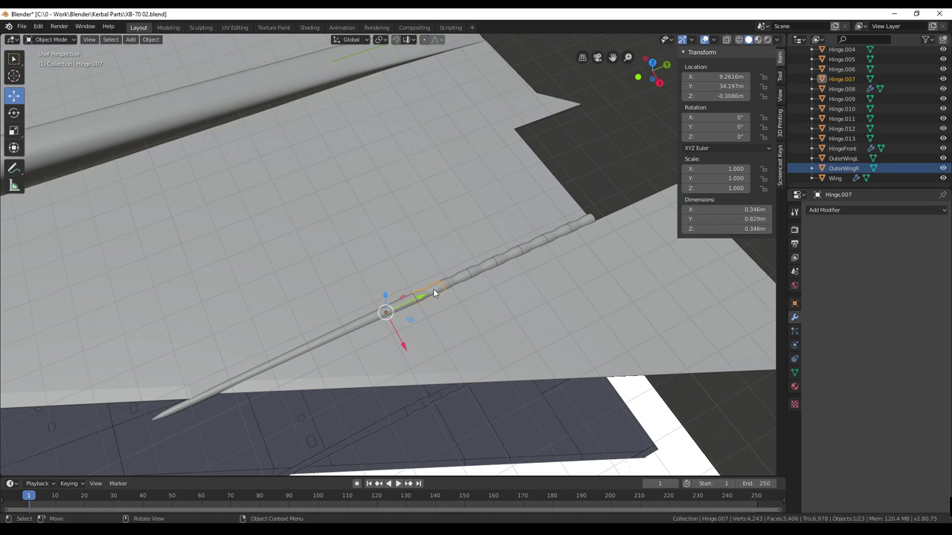
left_click(484, 273, "shift")
left_click(529, 244, "shift")
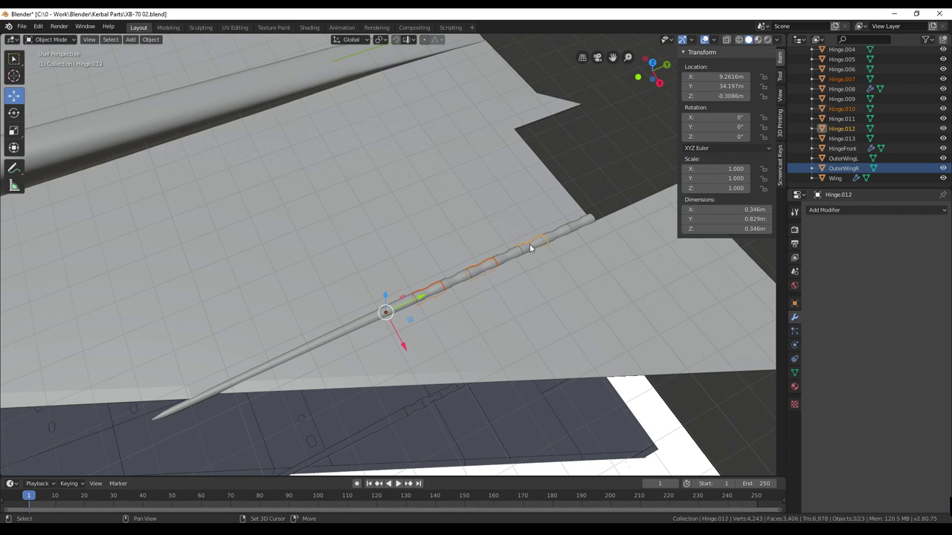
left_click(581, 221, "shift")
Step: Enable Screencast Keys, then reselect the four hinges with OuterWingL as active object
left_click(780, 165)
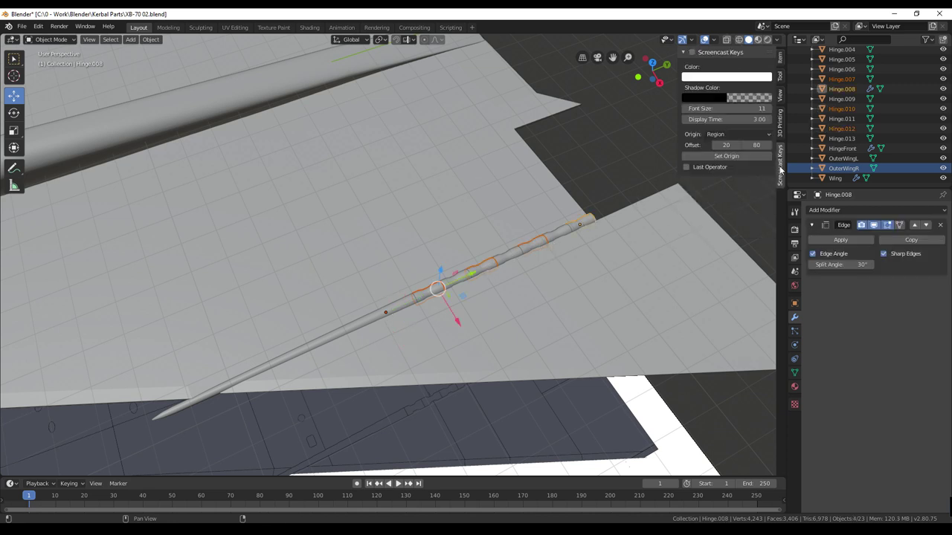
left_click(693, 52)
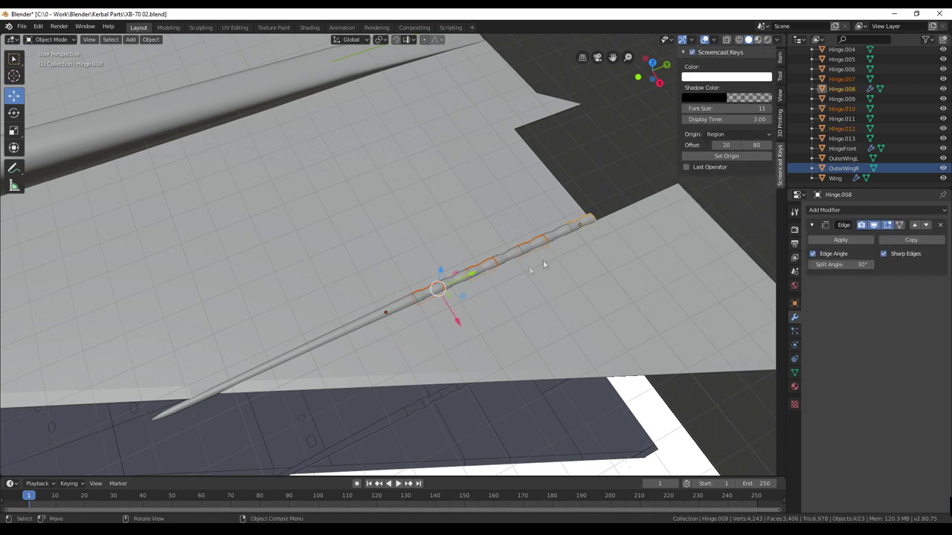
left_click(435, 291)
left_click(435, 294)
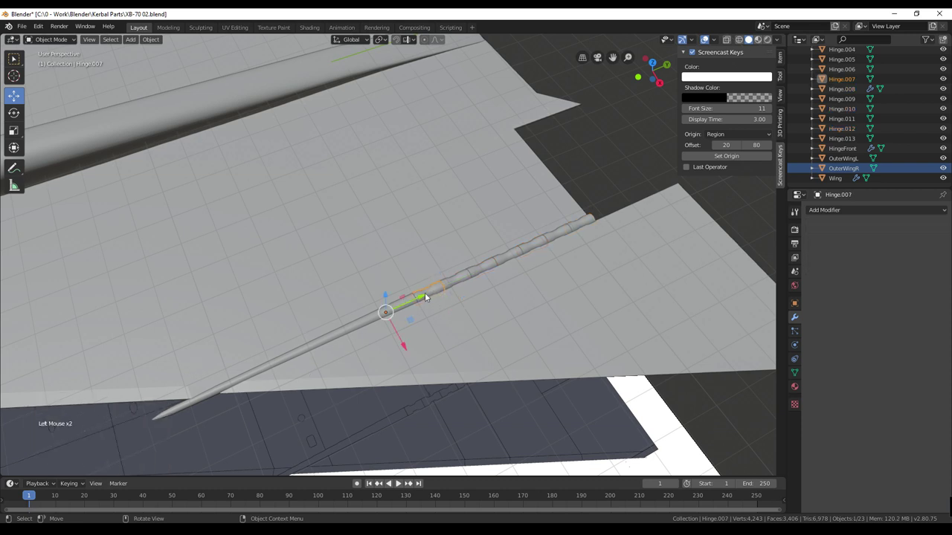
left_click(484, 264, "shift")
left_click(535, 243, "shift")
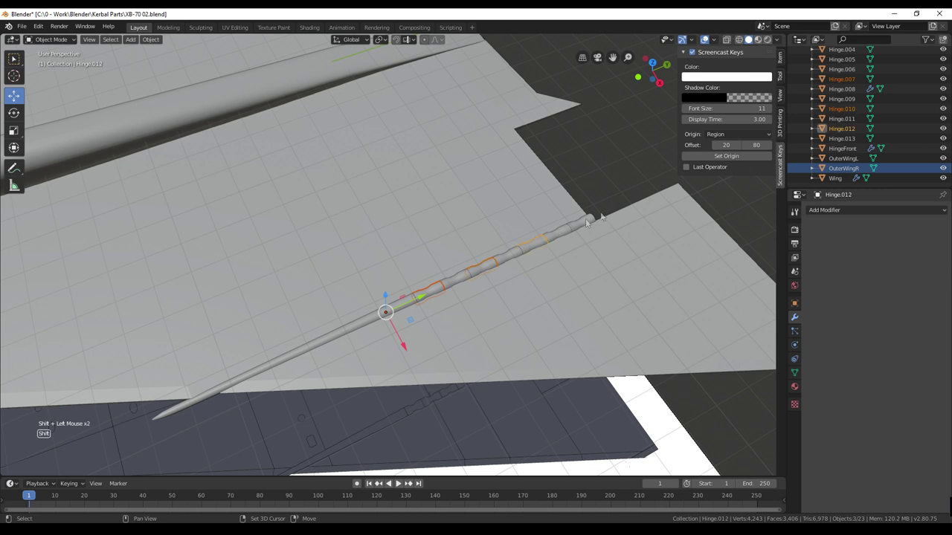
left_click(582, 224, "shift")
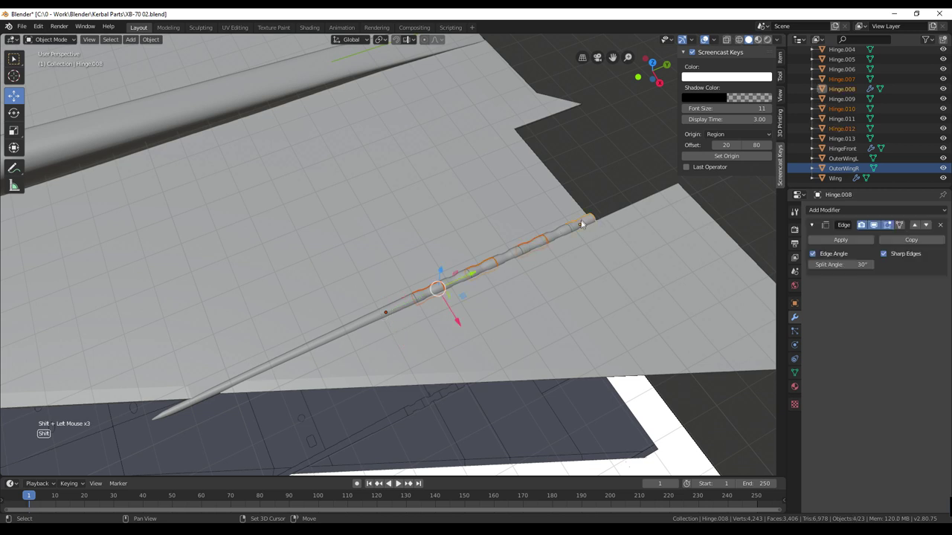
left_click(562, 312, "shift")
Step: Parent the selected hinges to OuterWingL using Object (Keep Transform)
scroll(513, 395, "down", 2, "shift")
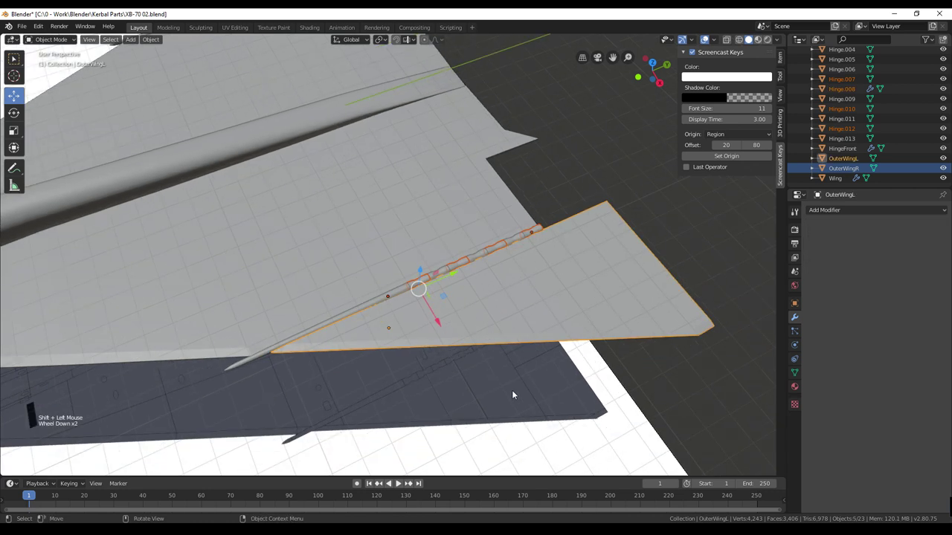
key("ctrl")
key("ctrl+p")
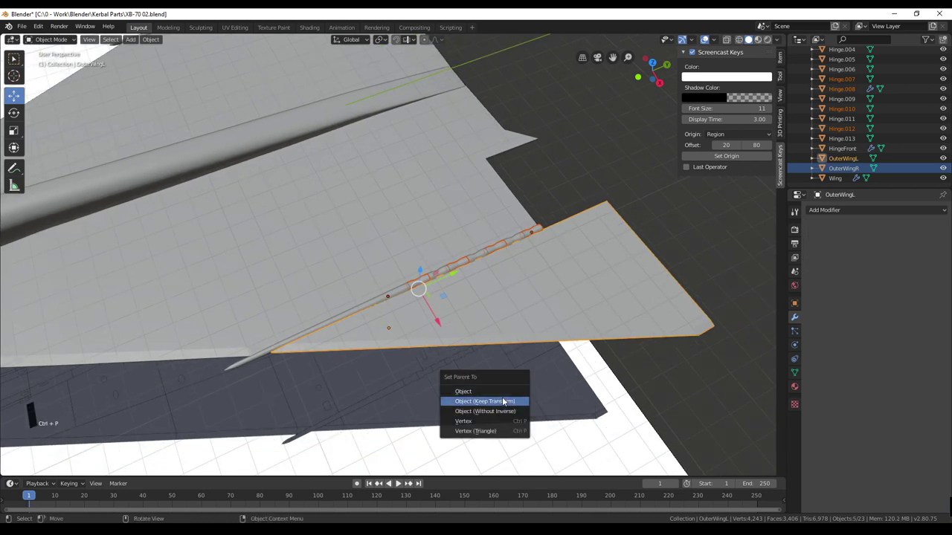
left_click(504, 401)
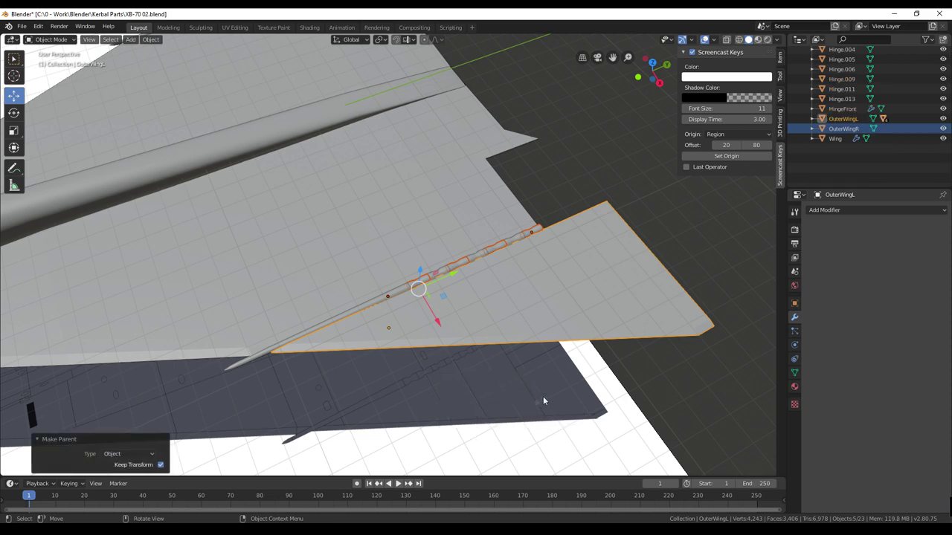
middle_click_drag(543, 396, 469, 374)
scroll(558, 364, "up", 2)
scroll(557, 364, "up", 2)
scroll(550, 363, "down", 4)
middle_click_drag(481, 327, 526, 287)
scroll(814, 171, "up", 3)
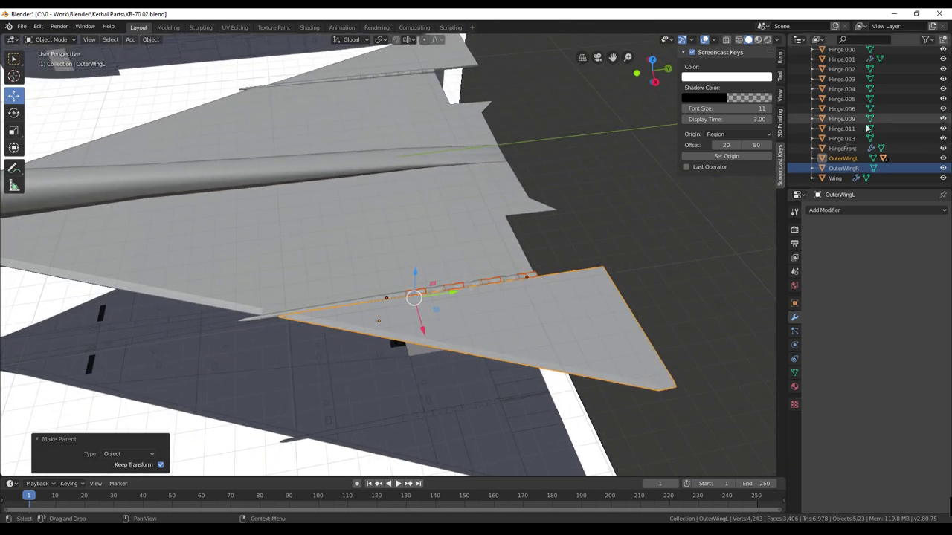
Step: Expand OuterWingL in the Outliner to check child hinges Hinge.007, .008, .010, .012
left_click(812, 159)
scroll(830, 169, "down", 3)
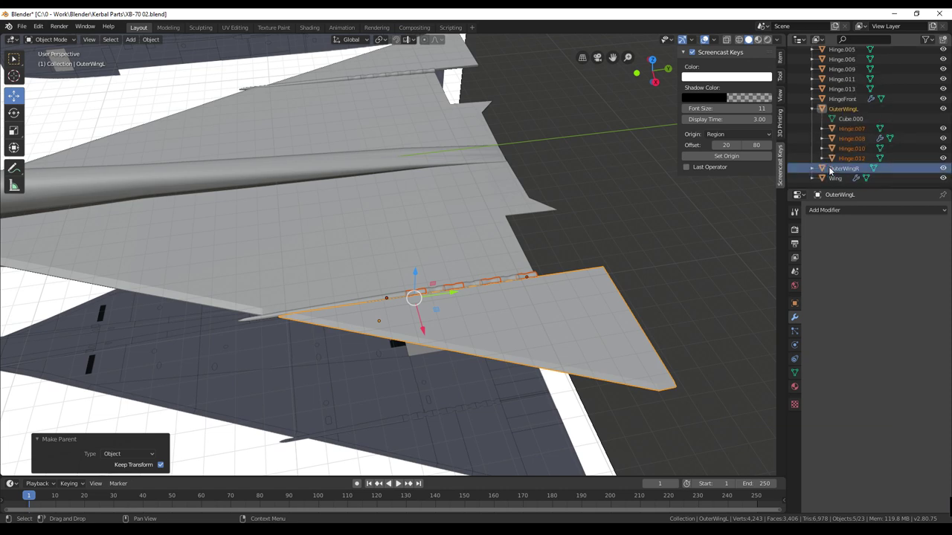
left_click(851, 129)
left_click(852, 139)
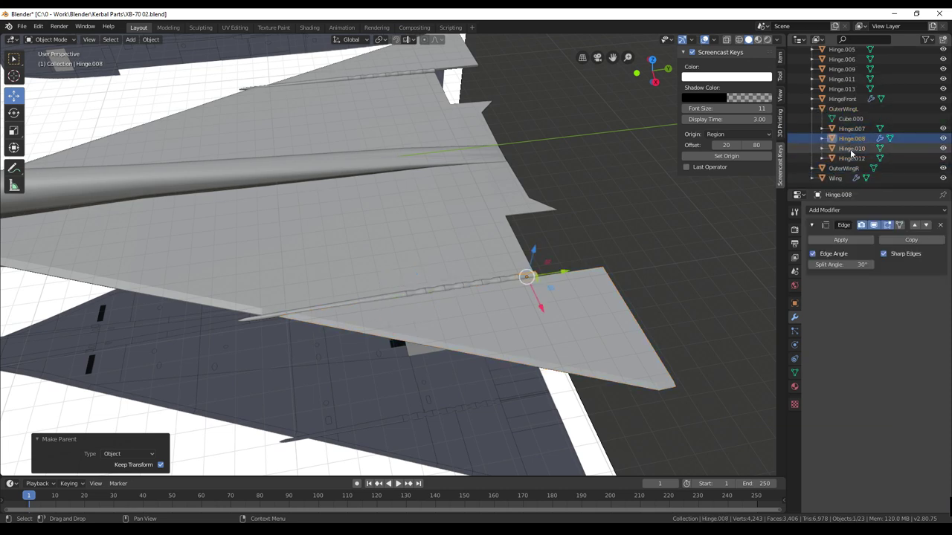
left_click(852, 149)
left_click(854, 158)
scroll(563, 264, "up", 3)
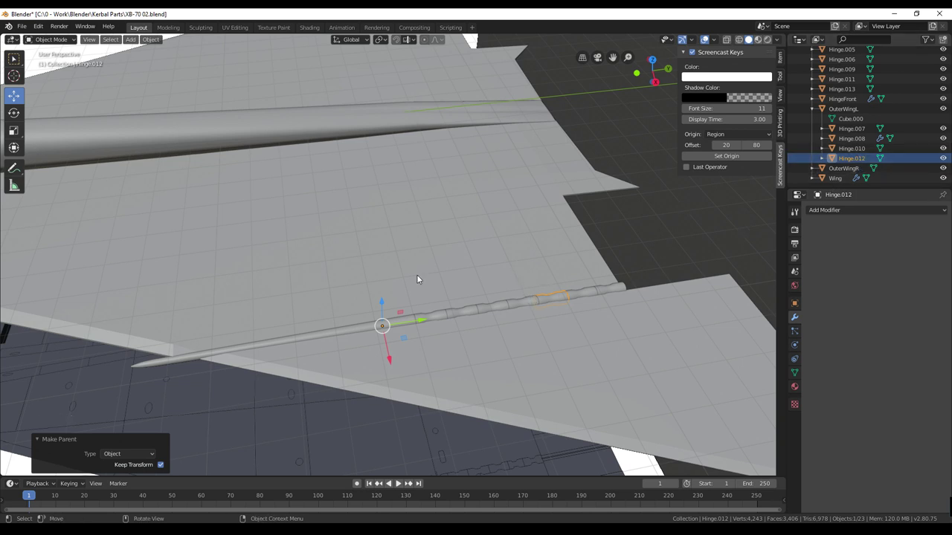
Step: Inspect Hinge.008 and OuterWingL, viewing the aircraft from below
middle_click_drag(417, 274, 461, 285)
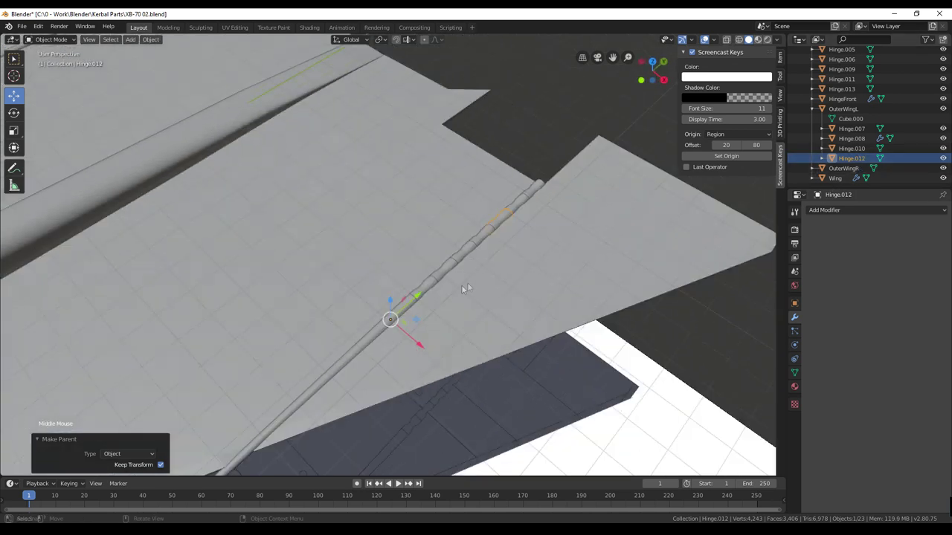
left_click(851, 138)
left_click(842, 108)
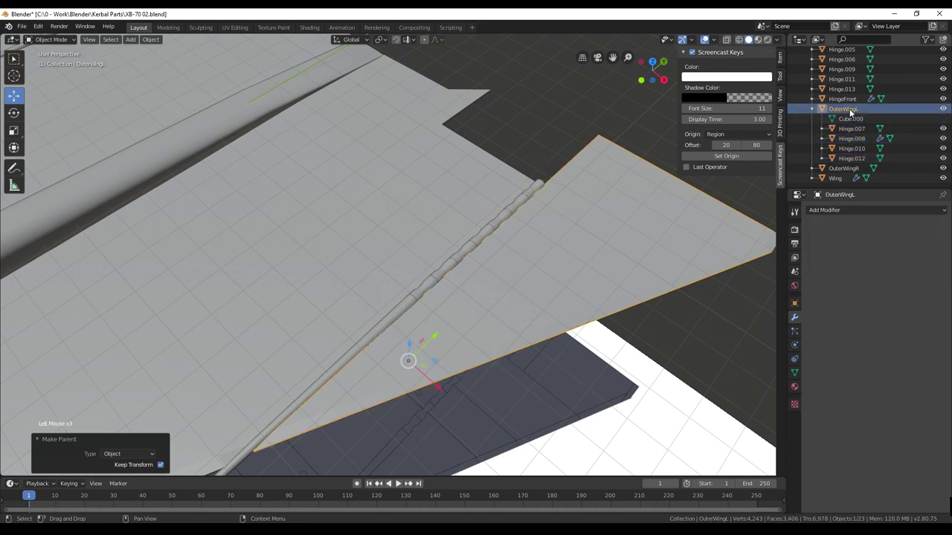
scroll(491, 238, "down", 2)
middle_click_drag(666, 222, 439, 273)
scroll(601, 193, "down", 2)
scroll(488, 285, "up", 2)
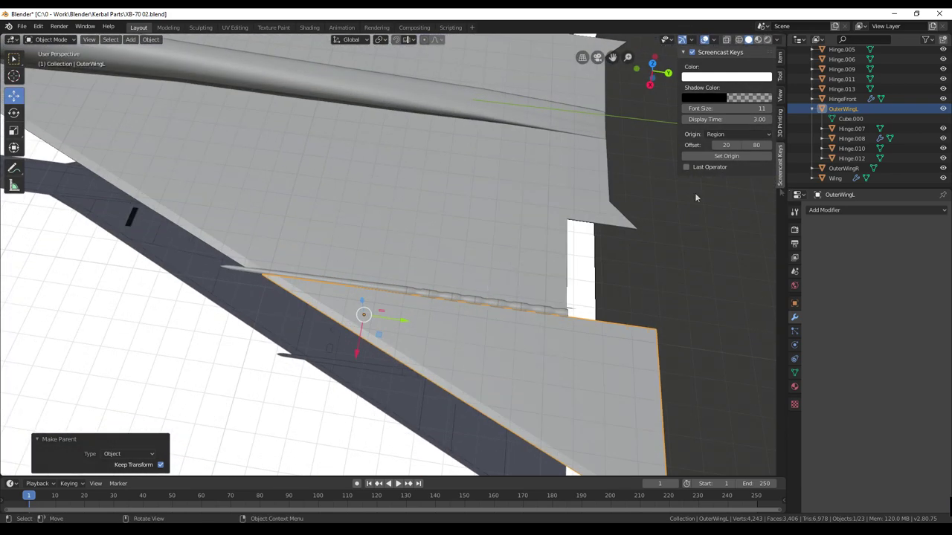
middle_click_drag(695, 197, 405, 200)
left_click(395, 200)
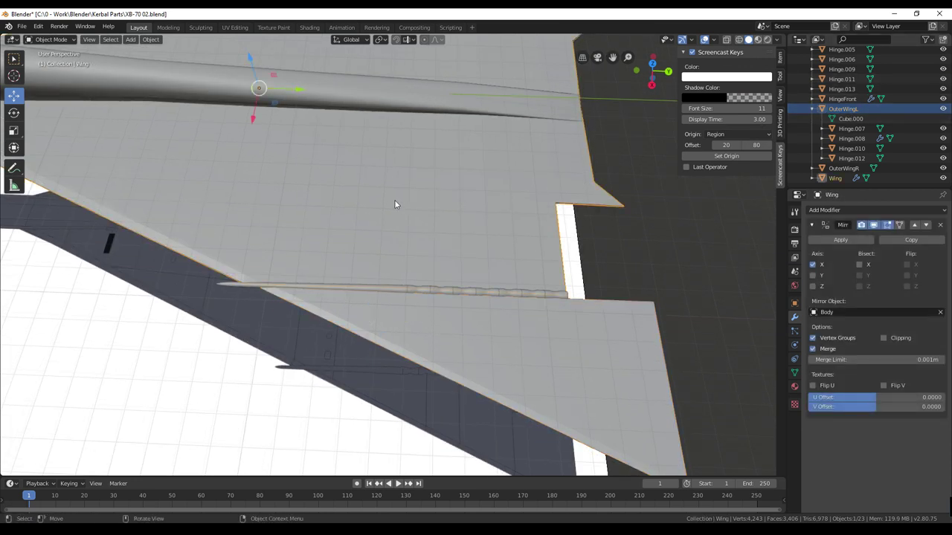
middle_click_drag(408, 200, 187, 206)
scroll(859, 138, "up", 2)
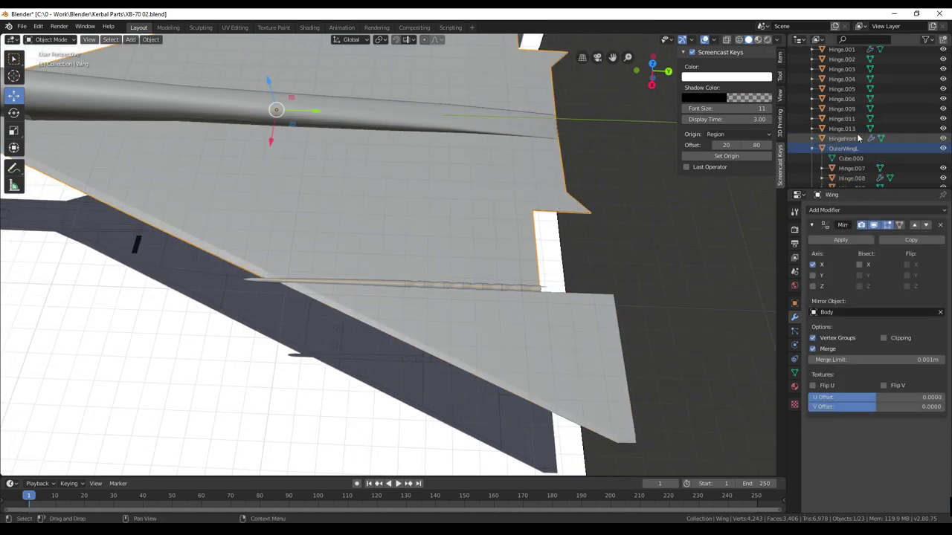
scroll(859, 142, "down", 3)
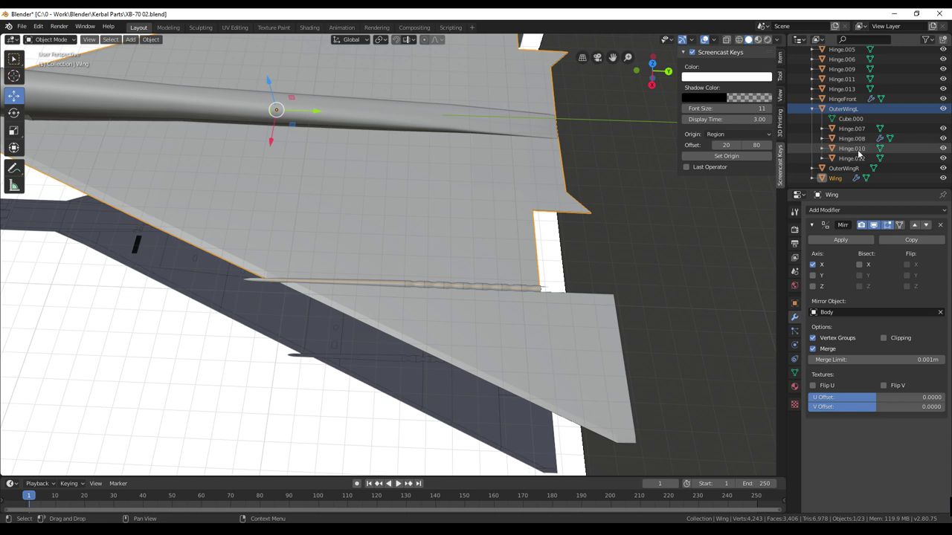
scroll(234, 214, "down", 6)
middle_click_drag(234, 213, 481, 313, "shift")
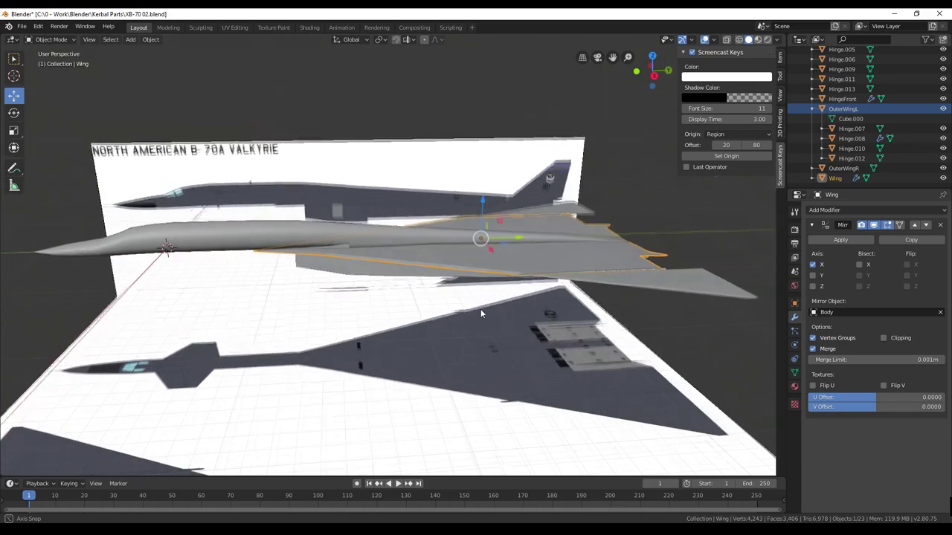
scroll(481, 313, "down", 2)
mouse_move(491, 357)
middle_mouse_down()
mouse_move(493, 325)
mouse_move(521, 354)
mouse_move(550, 351)
mouse_move(573, 334)
mouse_move(498, 363)
mouse_move(503, 372)
mouse_move(506, 349)
mouse_move(508, 359)
middle_mouse_up()
scroll(521, 353, "up", 5)
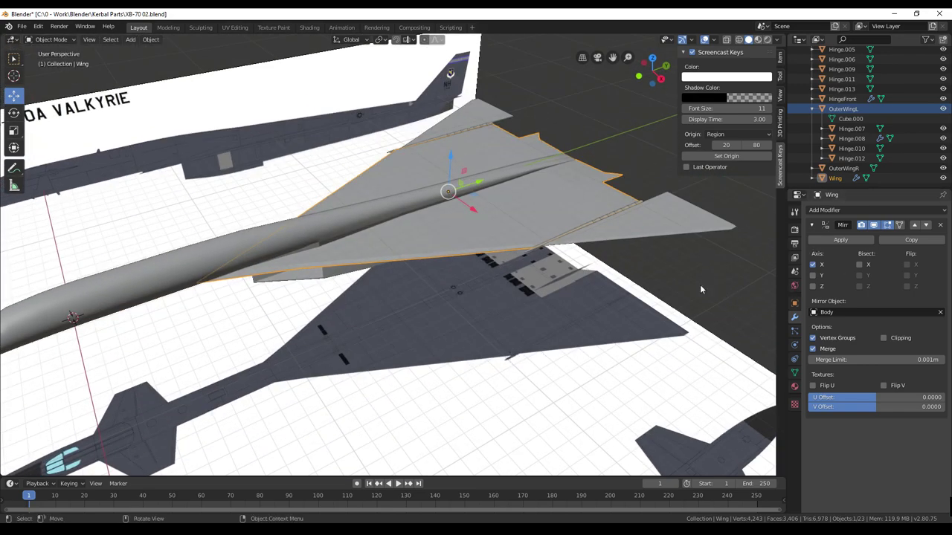
middle_click_drag(700, 284, 679, 338)
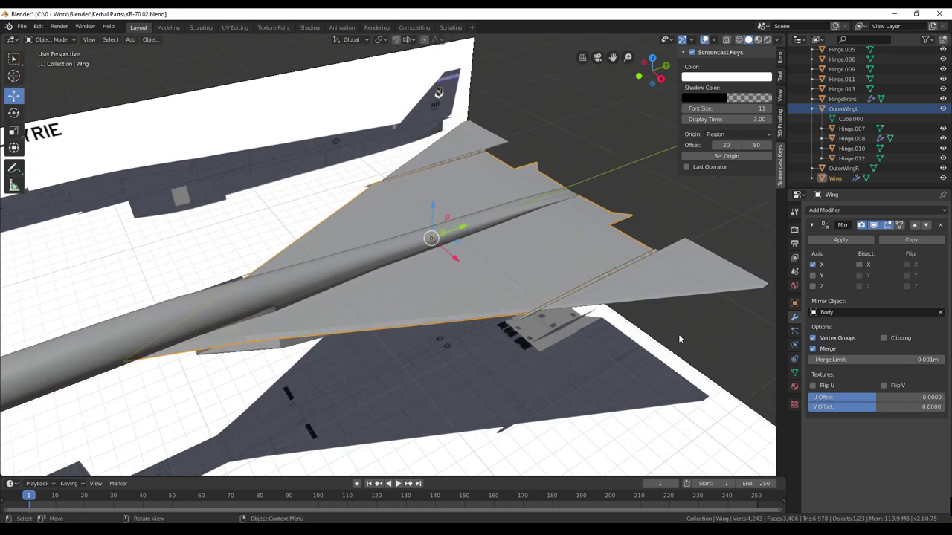
Step: Apply the Wing's Mirror modifier and select all its geometry, cancelling the first separate attempt
left_click(839, 241)
middle_click_drag(600, 306, 589, 314)
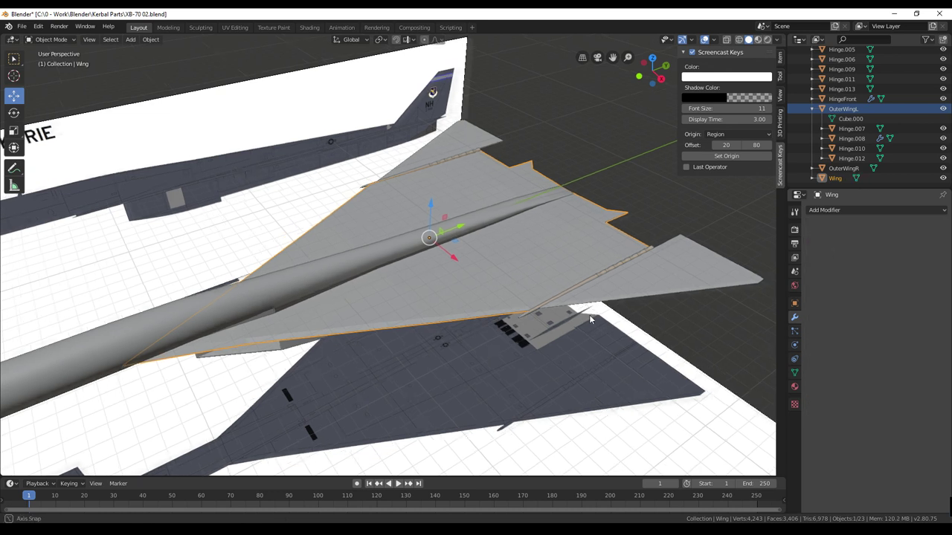
key("Tab")
key("a")
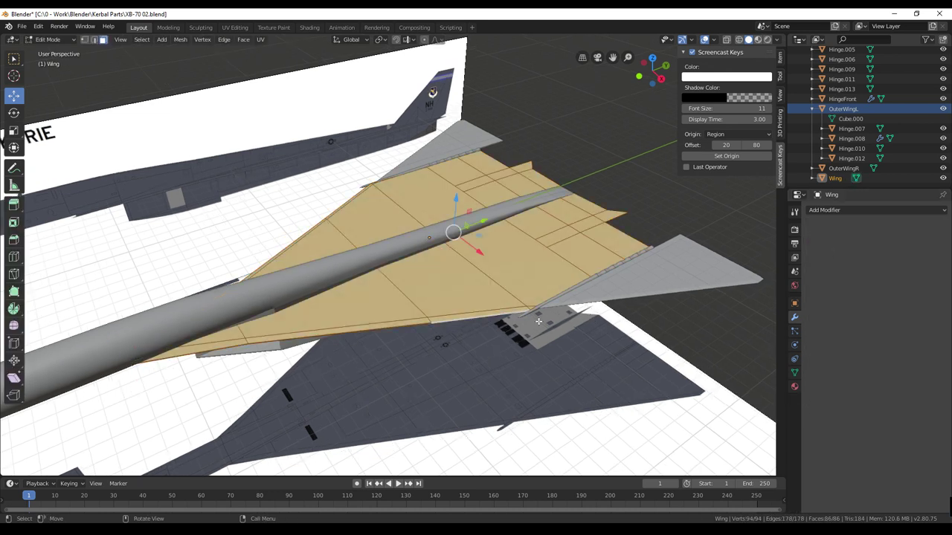
key("p")
key("Escape")
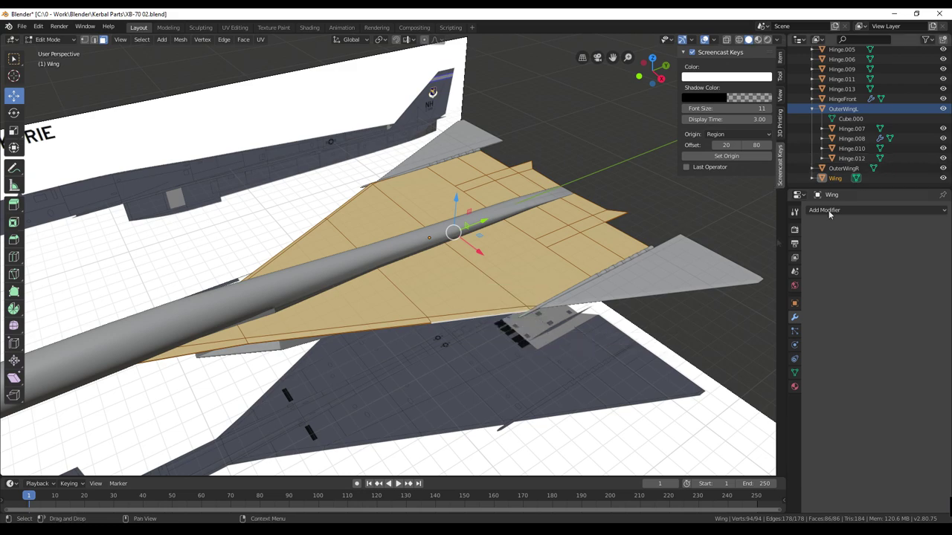
middle_click_drag(774, 189, 612, 261)
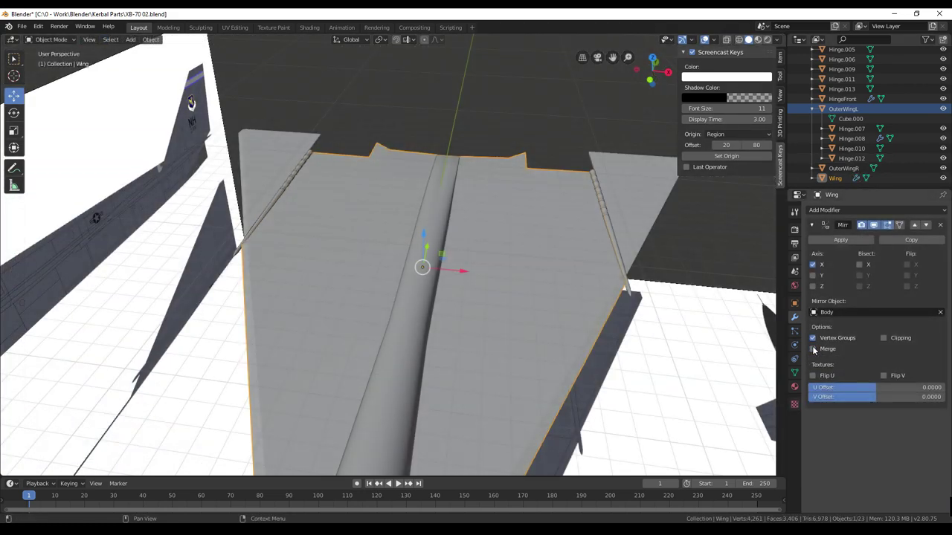
Step: Apply the Mirror again and separate the Wing mesh by loose parts
left_click(840, 241)
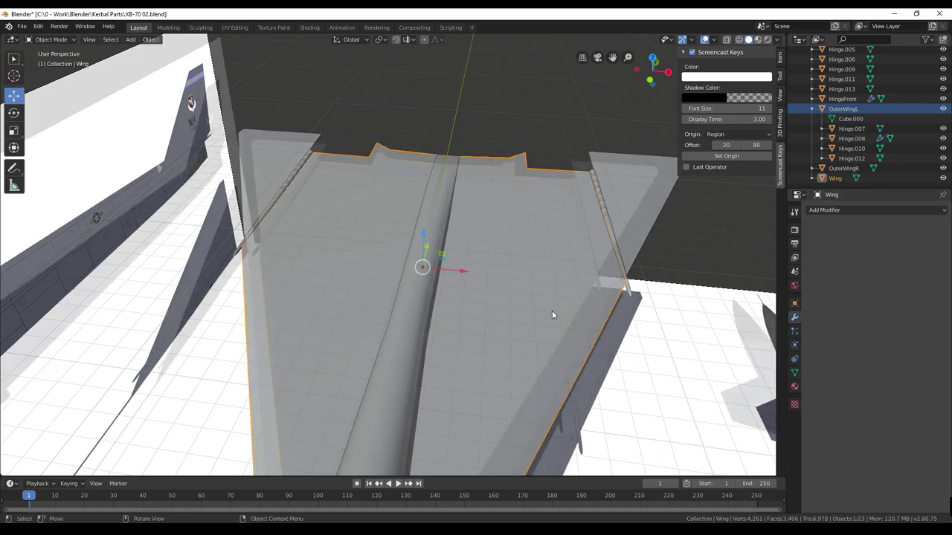
middle_click_drag(553, 315, 567, 319)
key("Tab")
key("a")
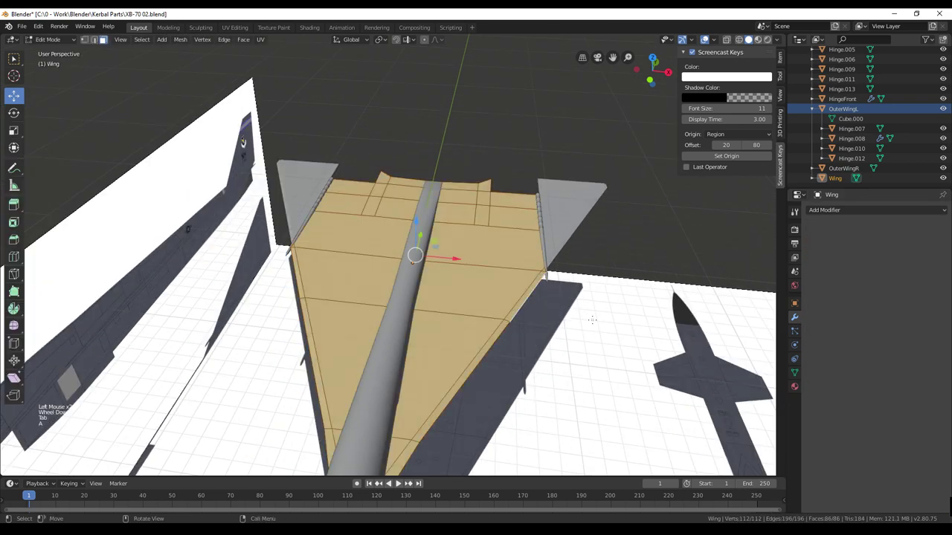
key("p")
left_click(592, 323)
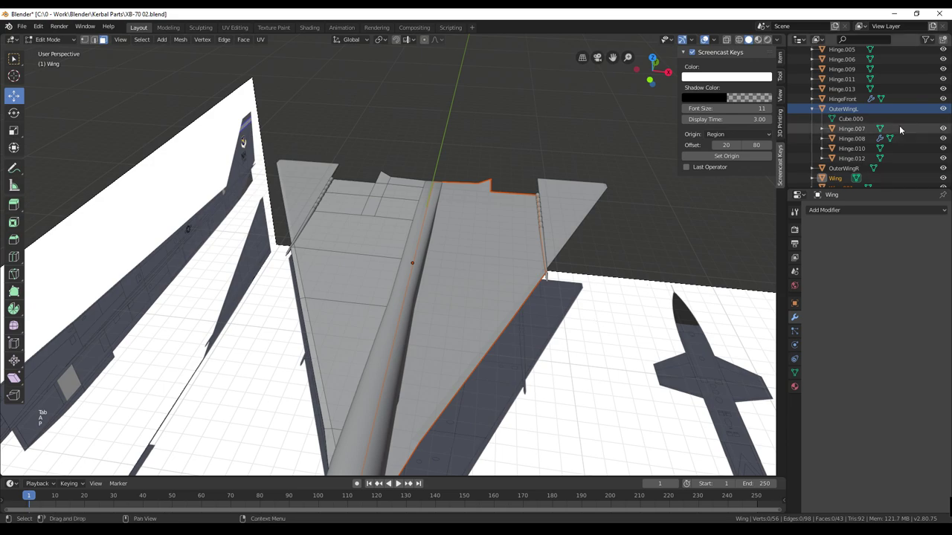
middle_click_drag(593, 324, 540, 247)
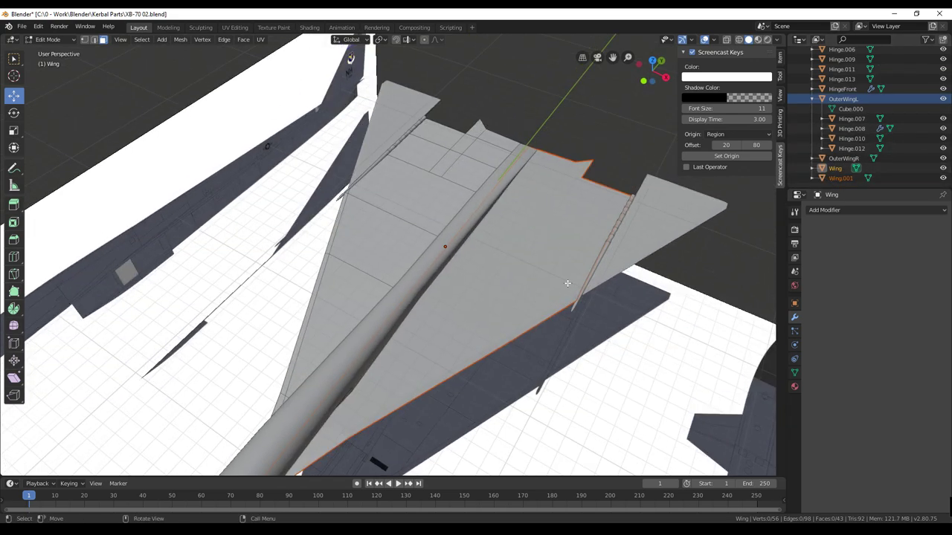
Step: Select the new Wing.001 object and return to Object Mode
middle_click_drag(571, 287, 543, 328)
scroll(542, 327, "up", 1)
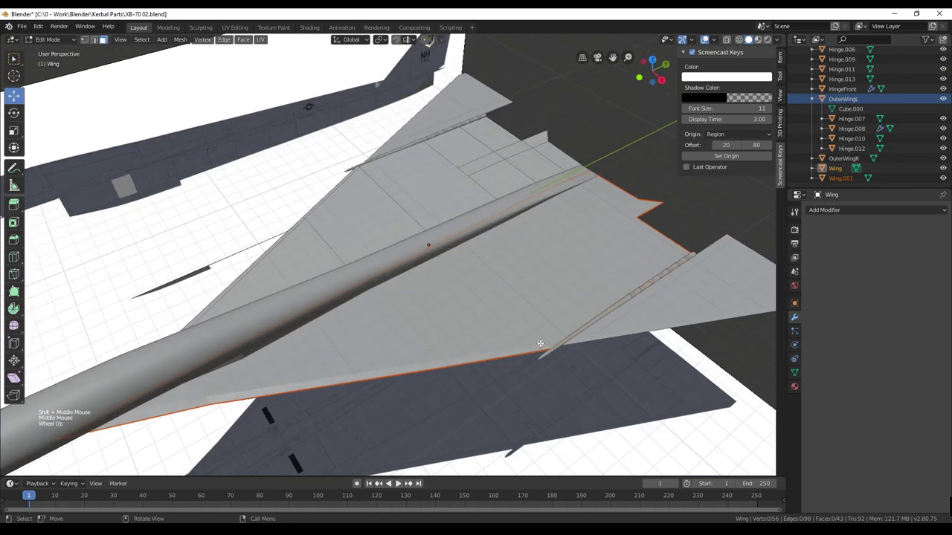
left_click(839, 179)
left_click(839, 179)
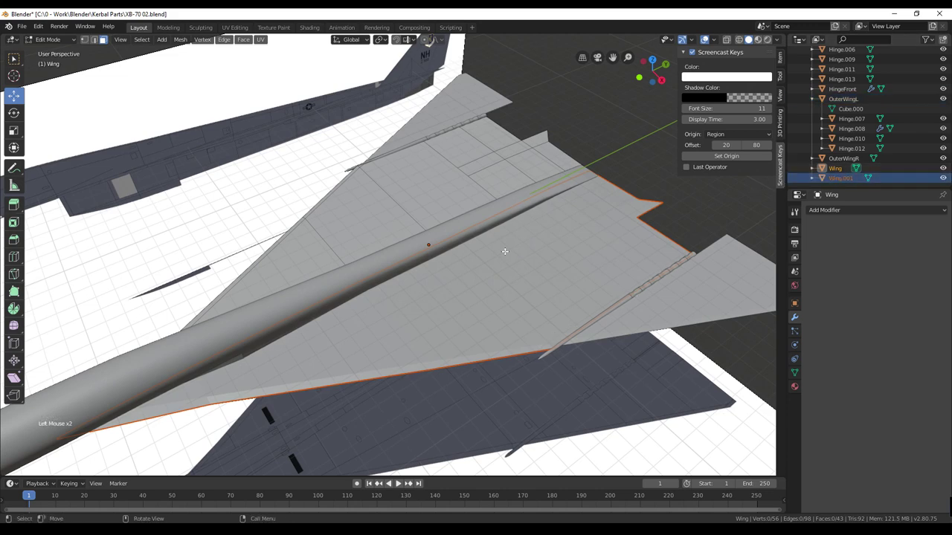
key("Tab")
left_click(524, 267)
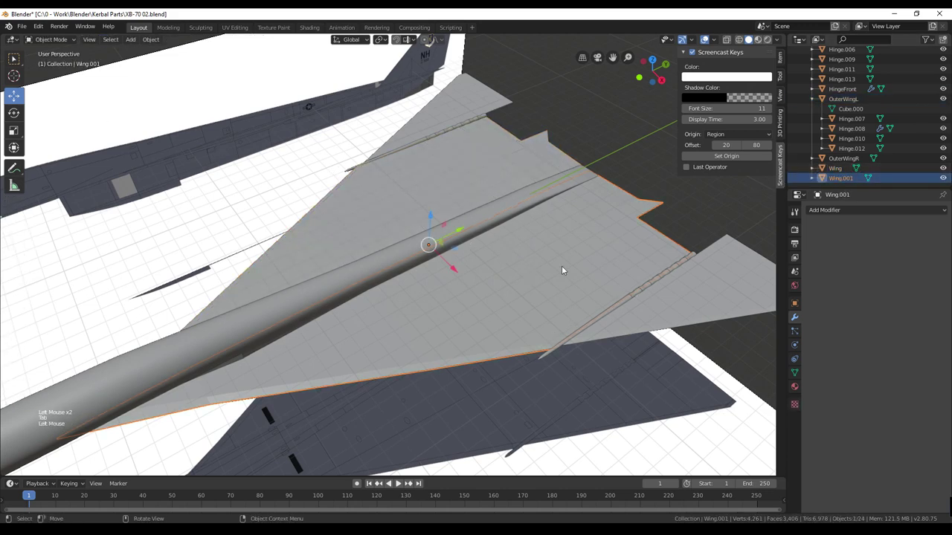
Step: Rename Wing.001 to WingLeft and Wing to WingRight
middle_click_drag(562, 265, 534, 278)
right_click(839, 180)
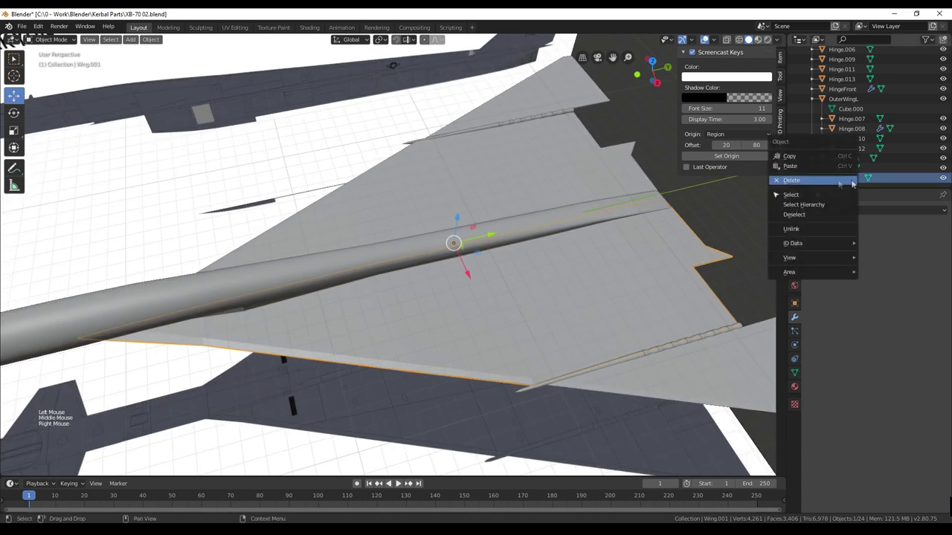
double_click(855, 179)
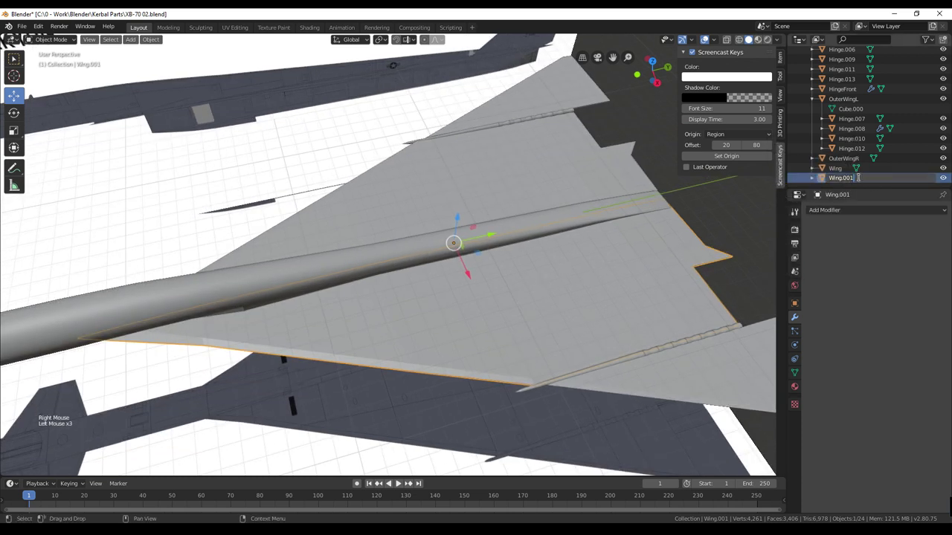
key("ctrl+BackSpace")
key("ctrl+BackSpace")
type("Left")
key("Return")
left_click(846, 168)
double_click(848, 168)
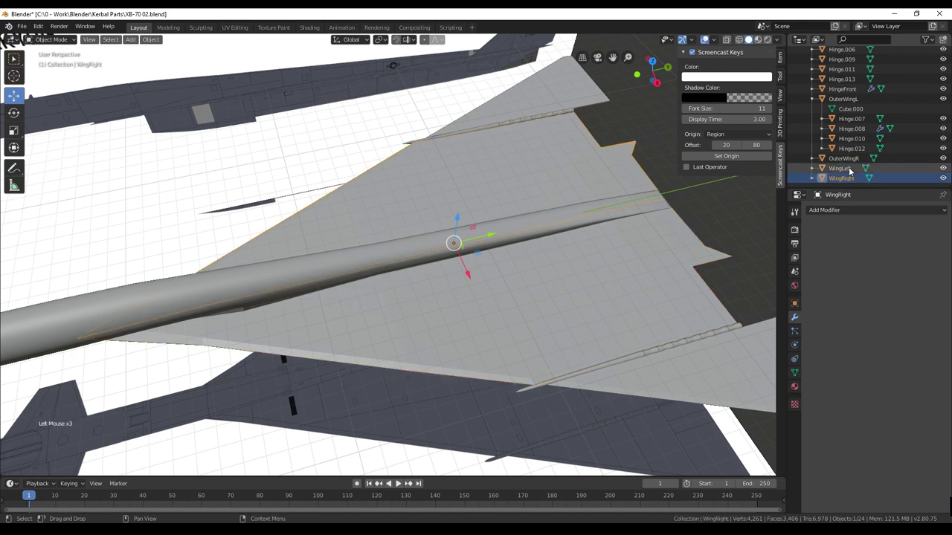
key("Return")
Step: Select Hinge.009, Hinge.011 and Hinge.013, then WingLeft as the active object
left_click(563, 333)
middle_click_drag(564, 333, 389, 303, "shift")
scroll(511, 326, "up", 3)
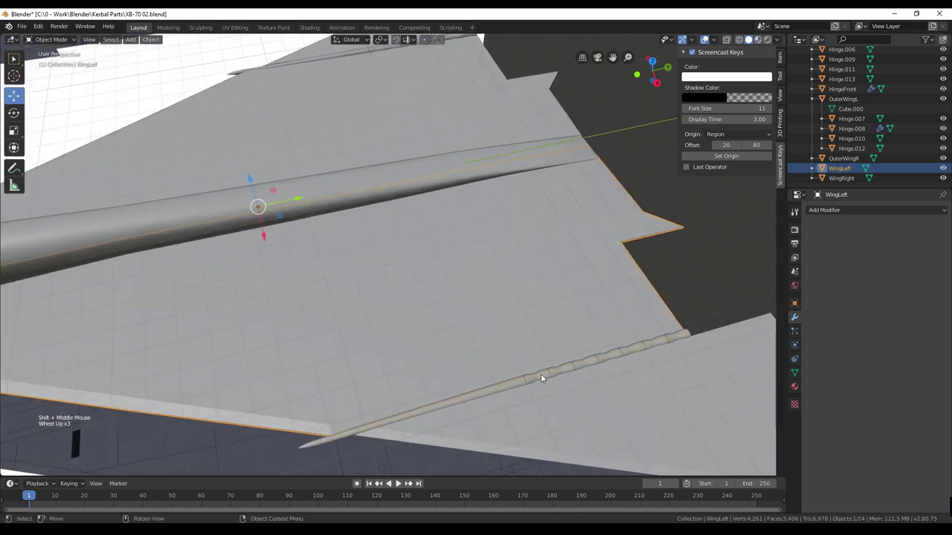
left_click(563, 370)
left_click(604, 358, "shift")
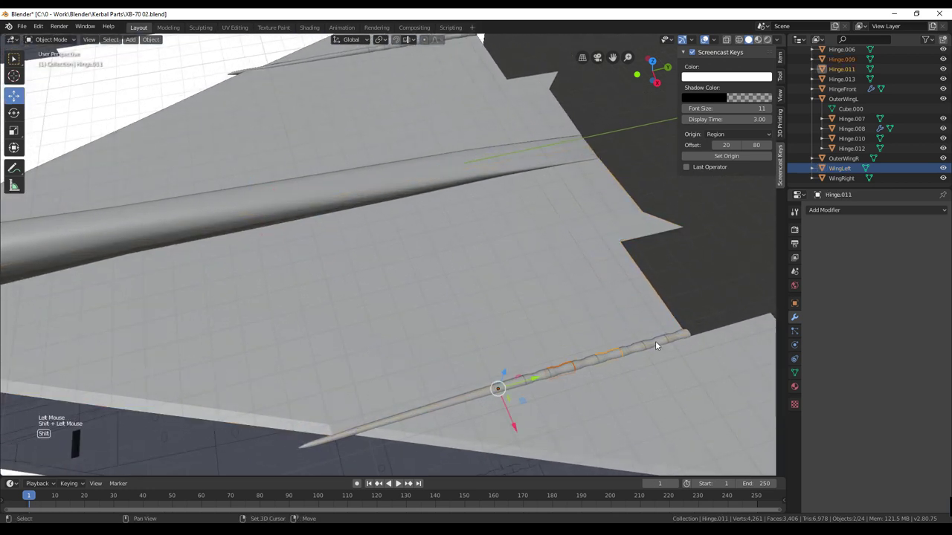
left_click(655, 345, "shift")
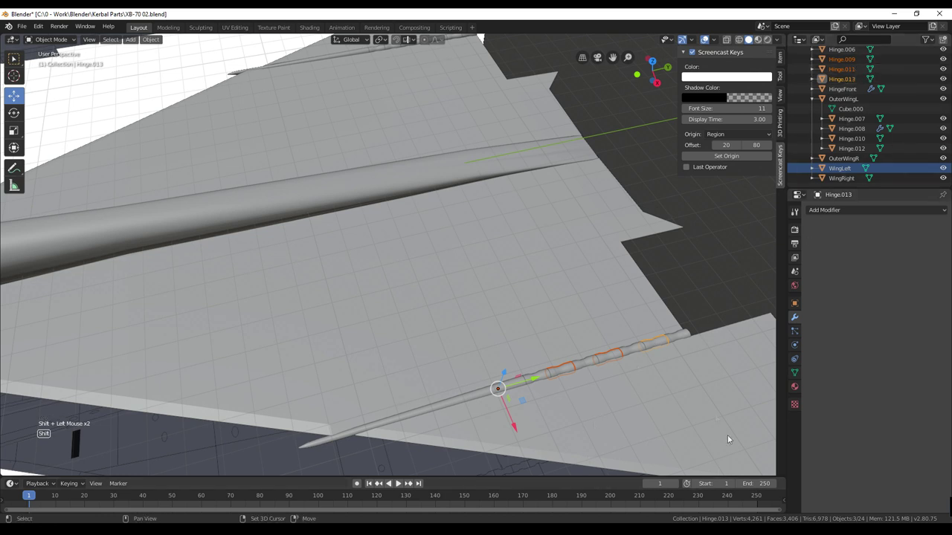
left_click(452, 271, "shift")
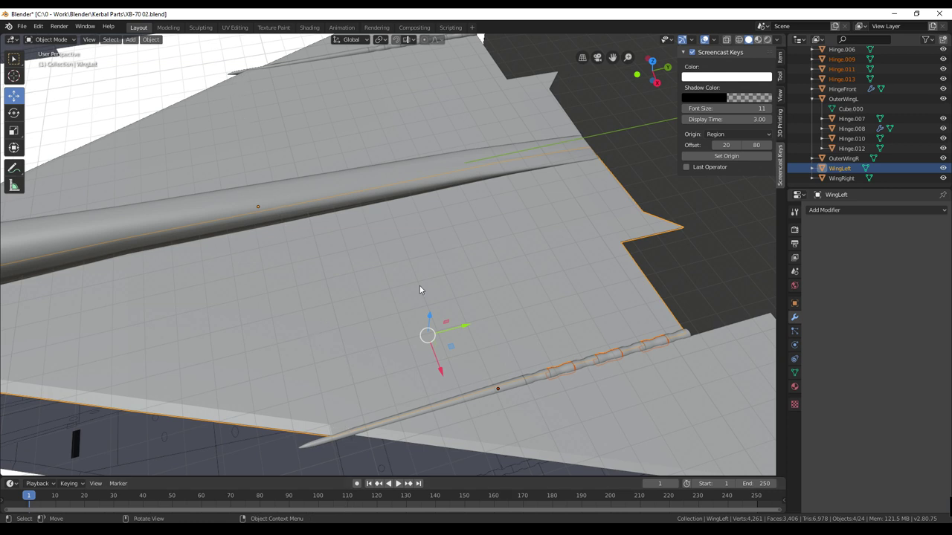
Step: Parent the selected wing parts to WingLeft using Object (Keep Transform)
key("ctrl+p")
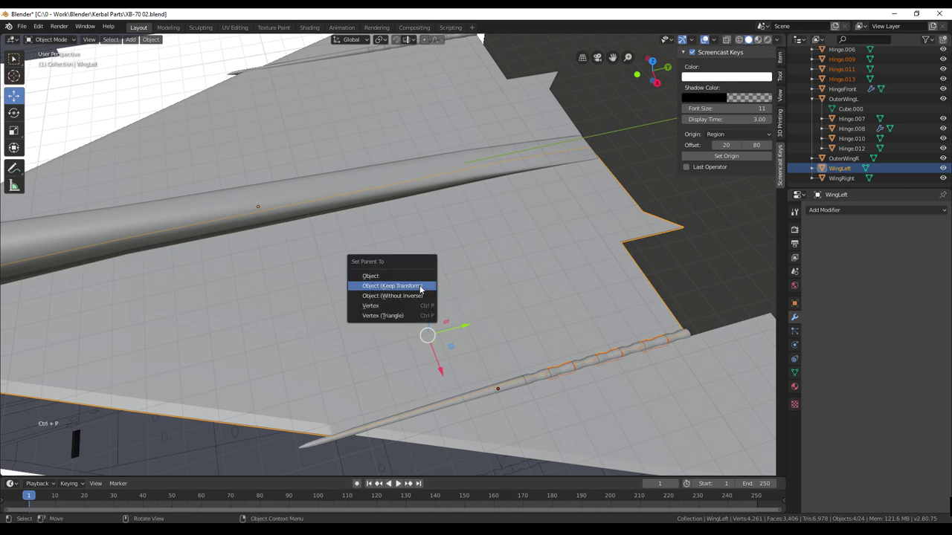
left_click(421, 286)
middle_click_drag(531, 276, 607, 361, "shift")
scroll(881, 111, "up", 2)
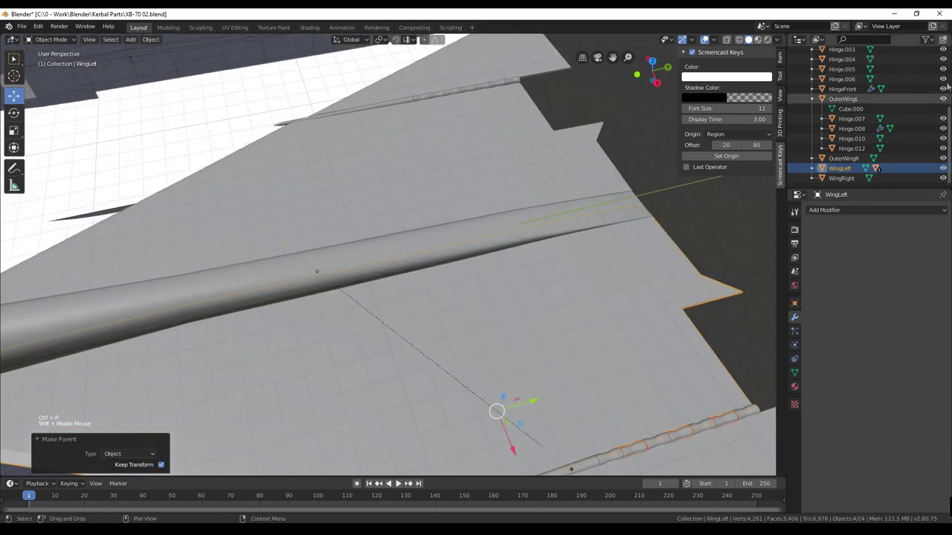
scroll(882, 112, "up", 1)
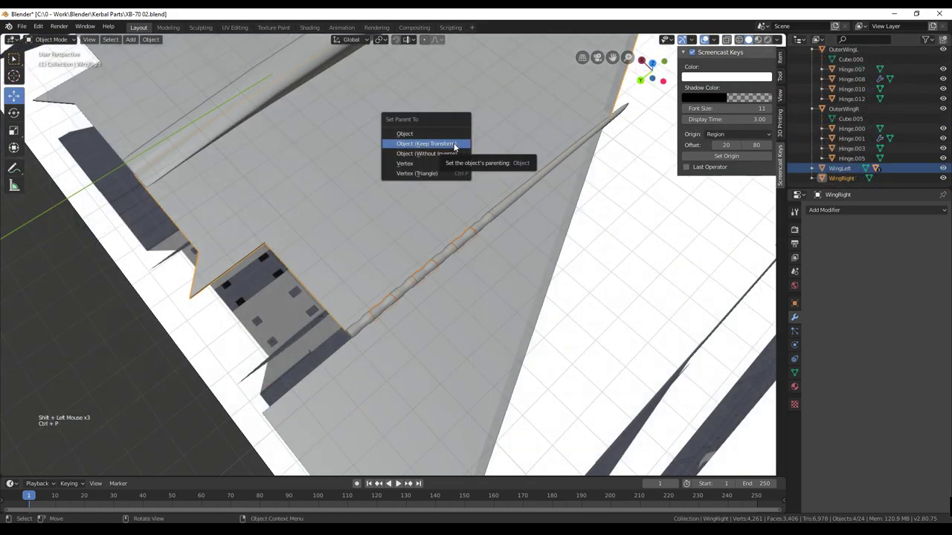
left_click(453, 143)
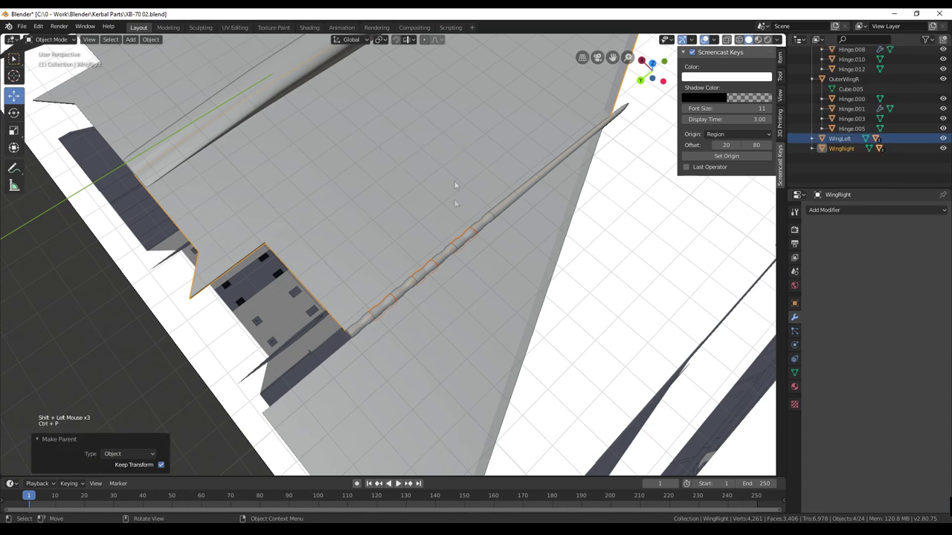
Step: Expand WingLeft and WingRight in the Outliner to verify their children, then collapse them
middle_click_drag(426, 220, 485, 206)
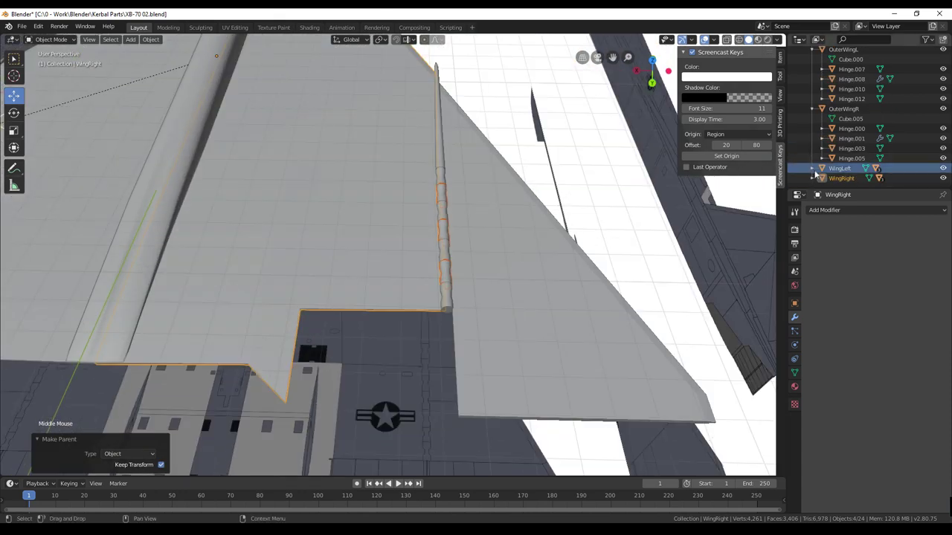
left_click(815, 171)
scroll(812, 167, "down", 4)
left_click(810, 177)
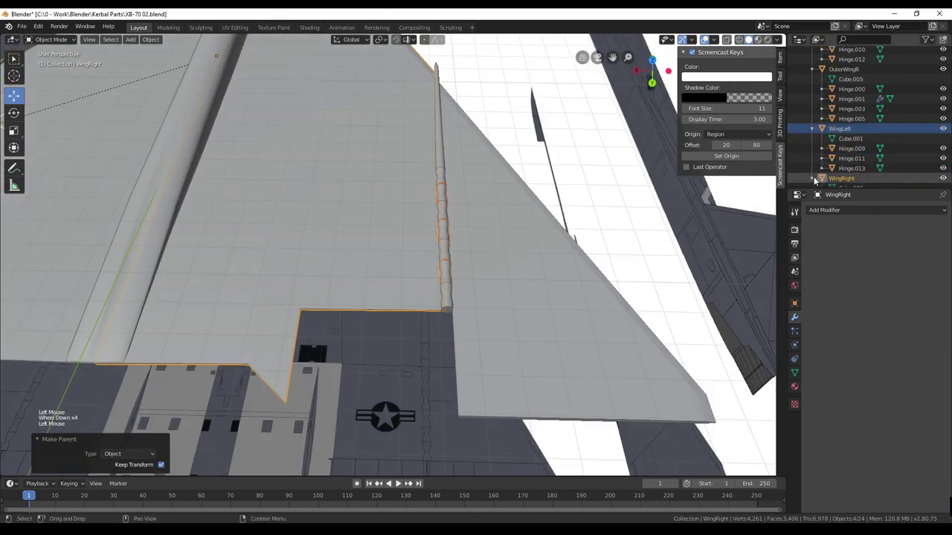
scroll(814, 176, "down", 3)
left_click(812, 139)
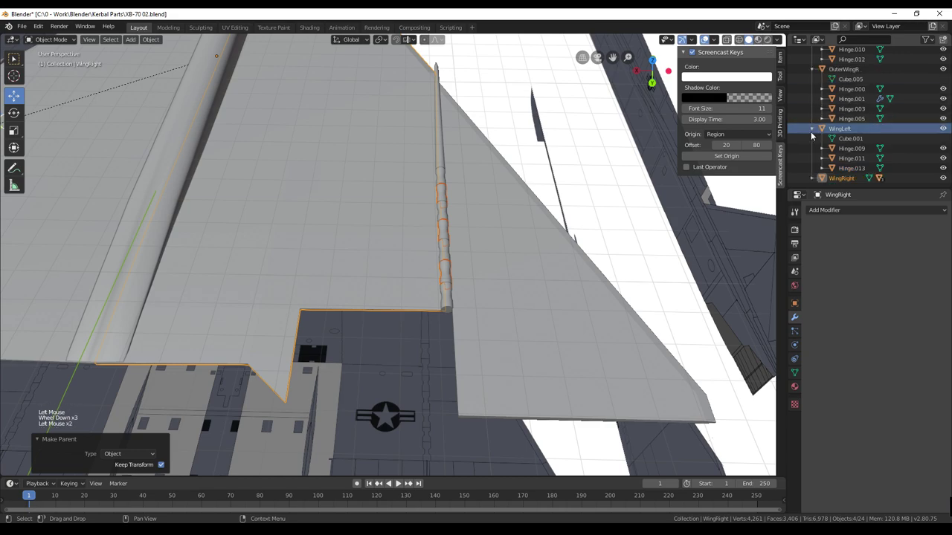
left_click(813, 129)
middle_click_drag(313, 223, 579, 127)
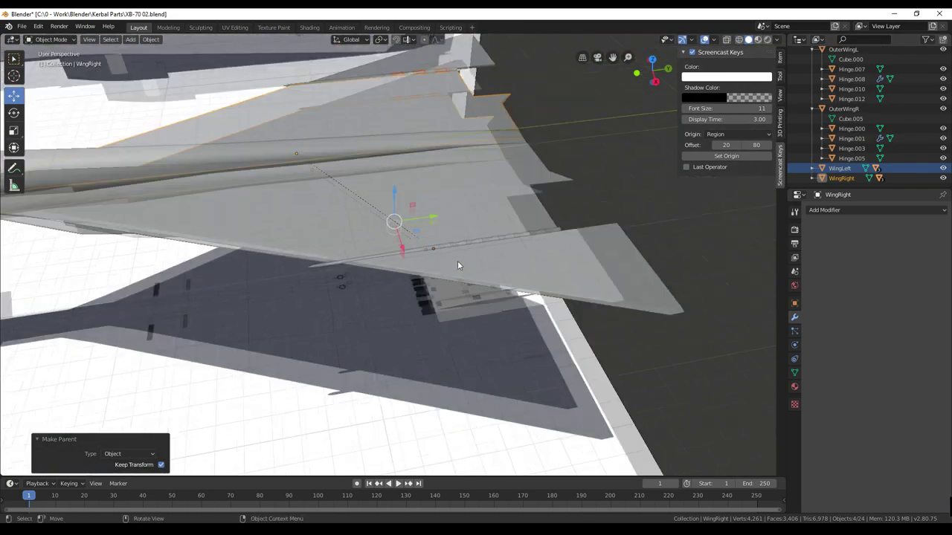
Step: Select the OuterWingL flap and place the 3D cursor on its hinge line with the Cursor tool
left_click(549, 286)
scroll(548, 275, "up", 5)
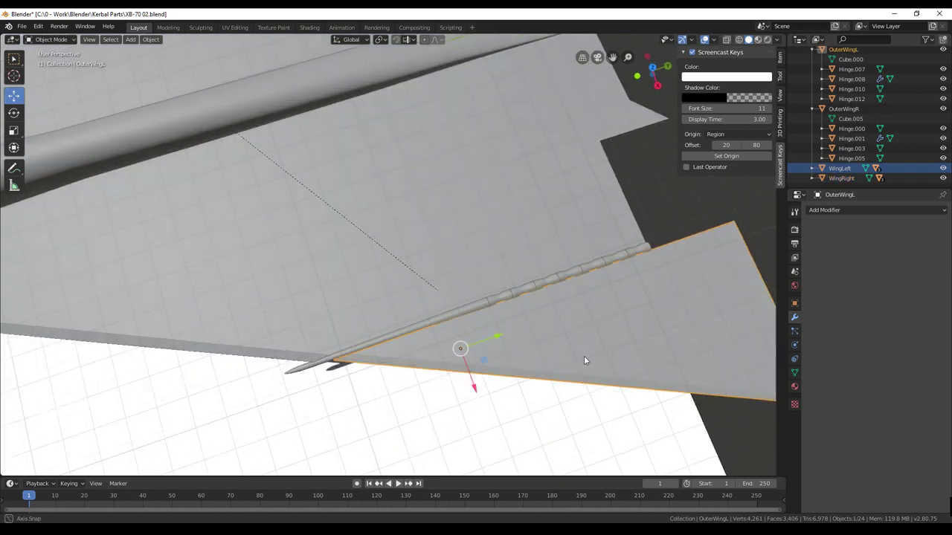
middle_click_drag(467, 360, 564, 243)
middle_click_drag(531, 211, 449, 257)
left_click(13, 112)
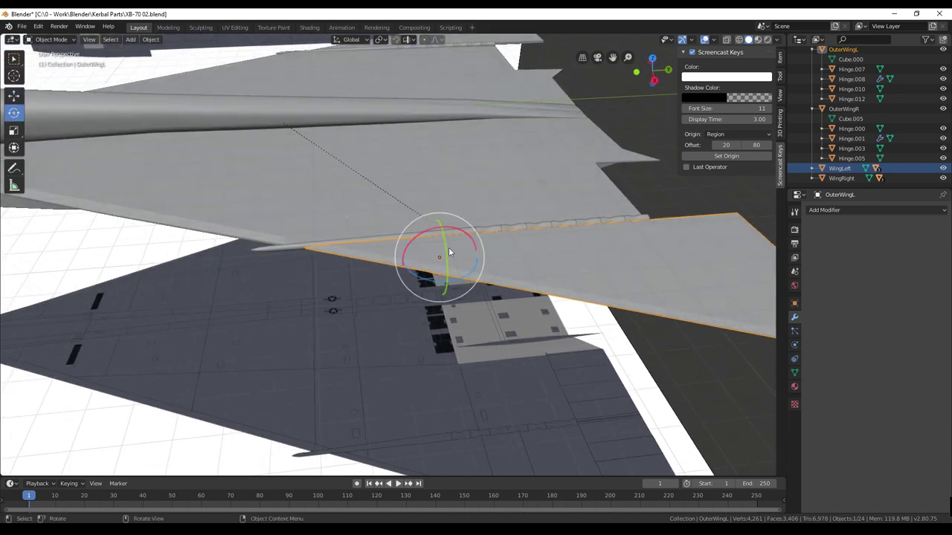
middle_click_drag(536, 257, 513, 278)
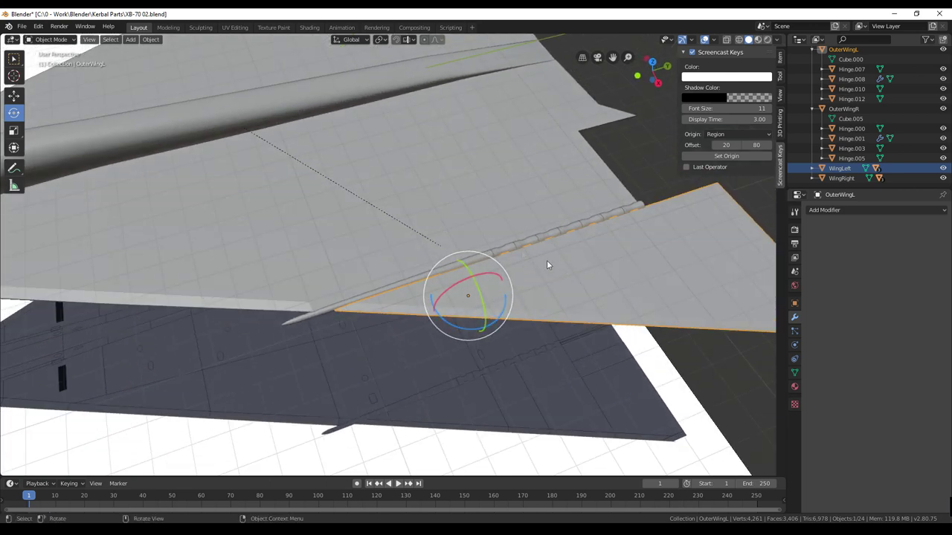
left_click(13, 75)
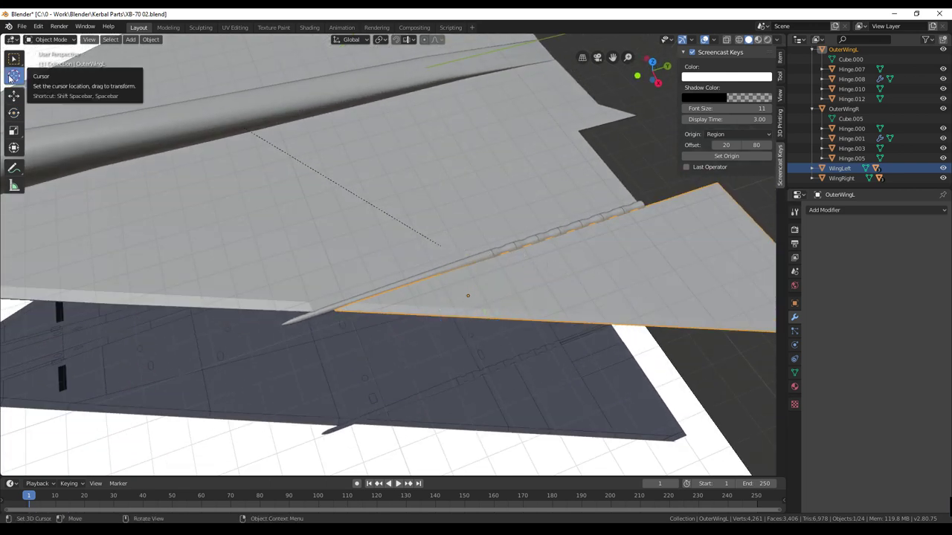
double_click(550, 237)
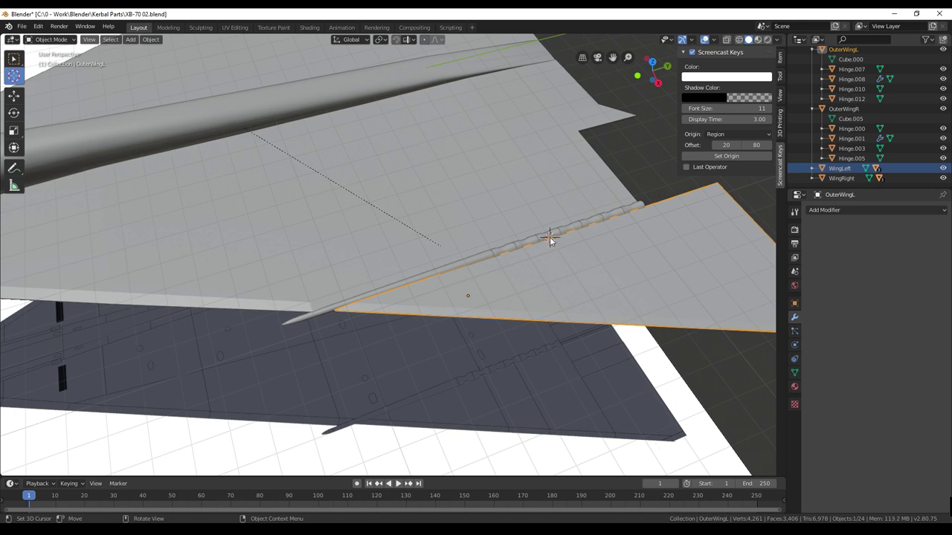
middle_click_drag(550, 237, 571, 223)
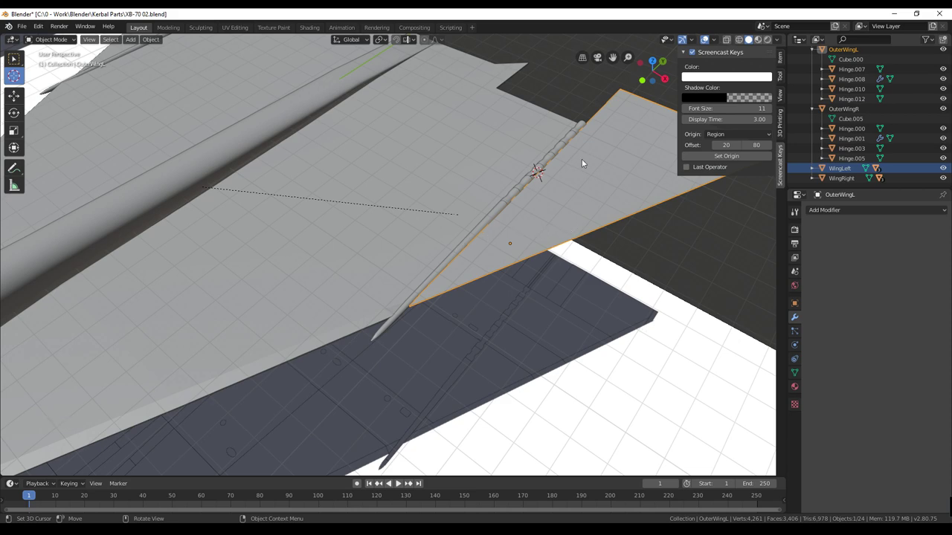
middle_click_drag(582, 164, 130, 410)
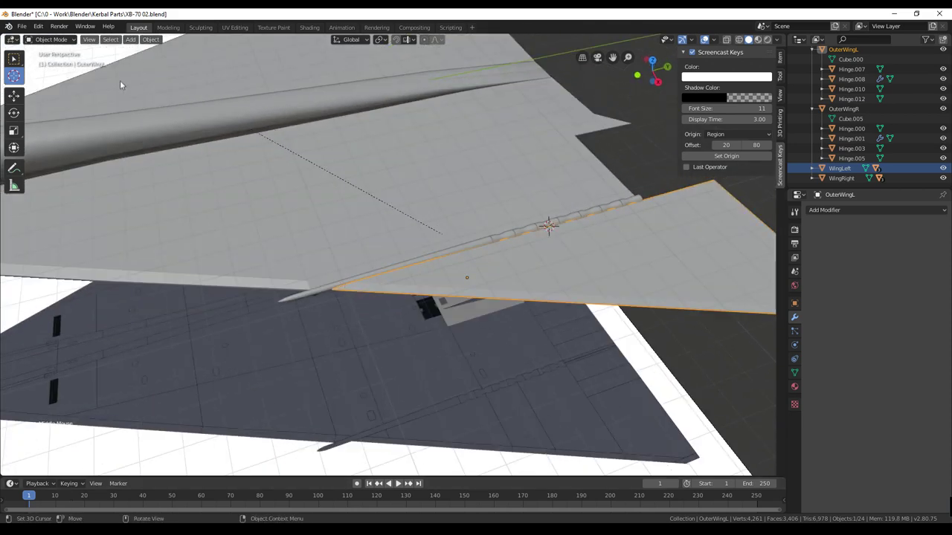
left_click(131, 40)
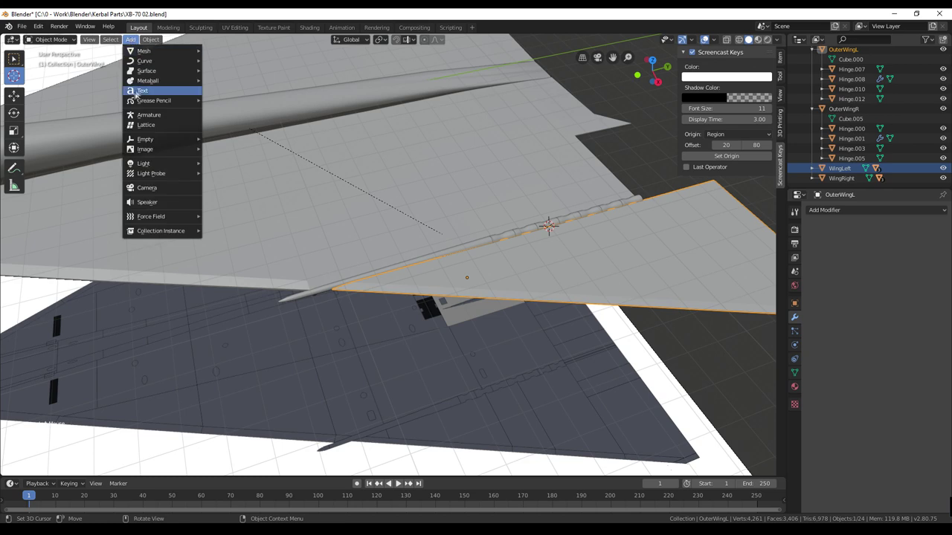
Step: Add a Plain Axes empty, Empty.002, at the 3D cursor
mouse_move(163, 141)
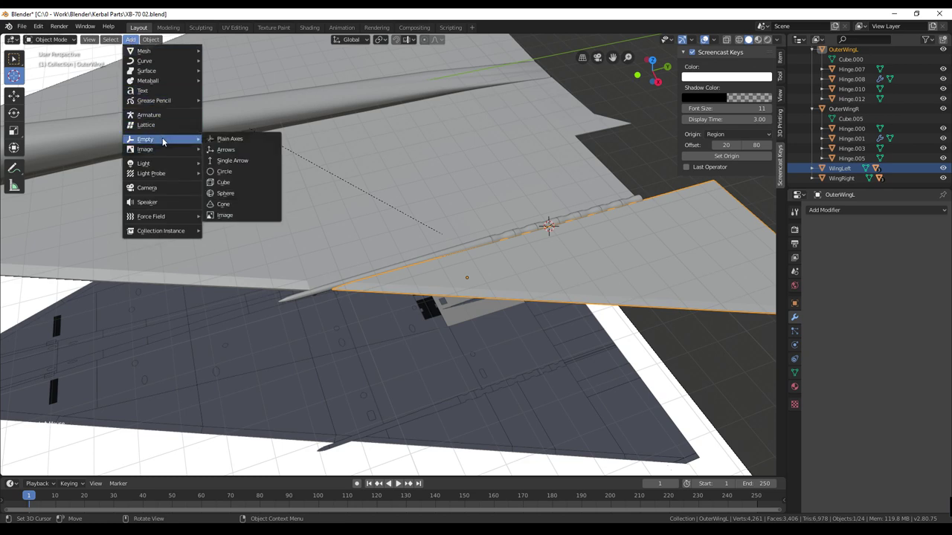
left_click(230, 138)
scroll(633, 278, "up", 2)
middle_click_drag(634, 278, 603, 186)
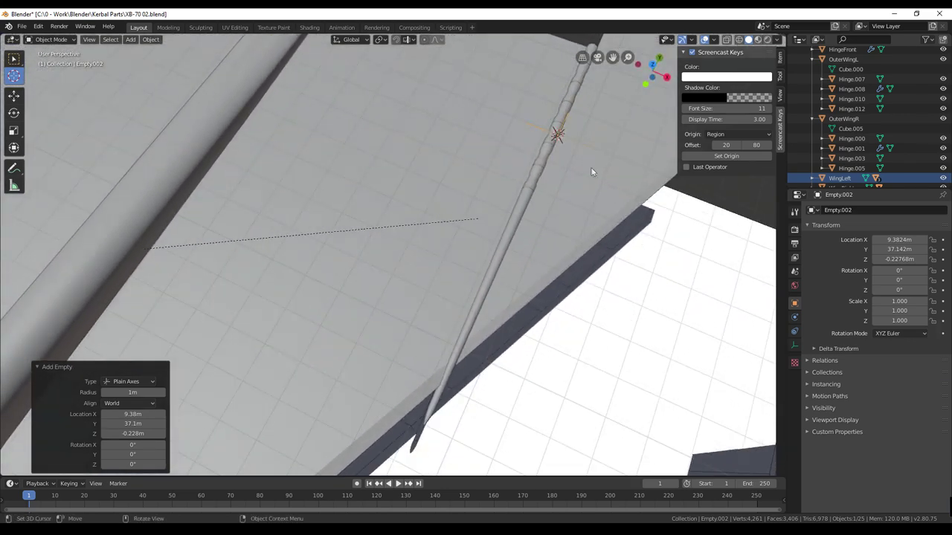
middle_click_drag(582, 141, 481, 220, "shift")
scroll(480, 217, "up", 3)
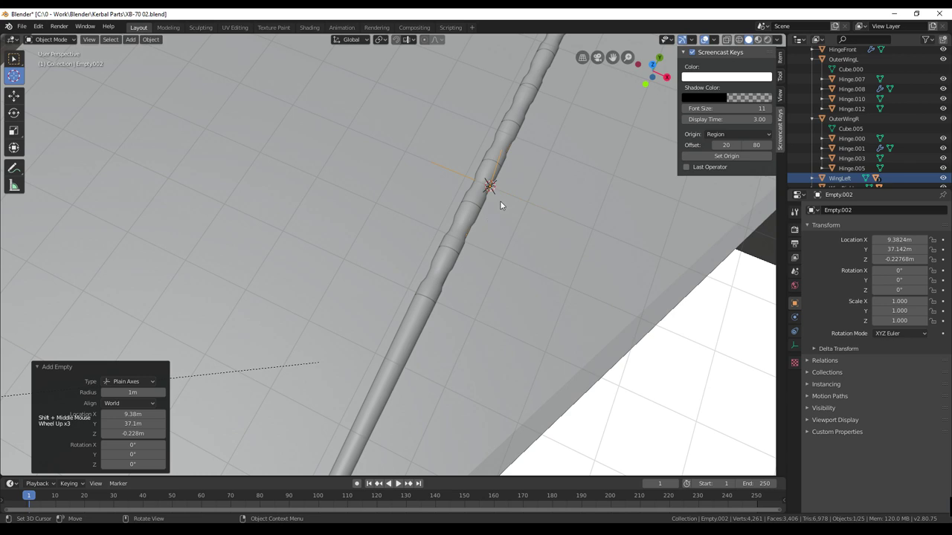
Step: Move the empty -0.123 m in X and -0.0633 m in Z onto the hinge axis
left_click(13, 96)
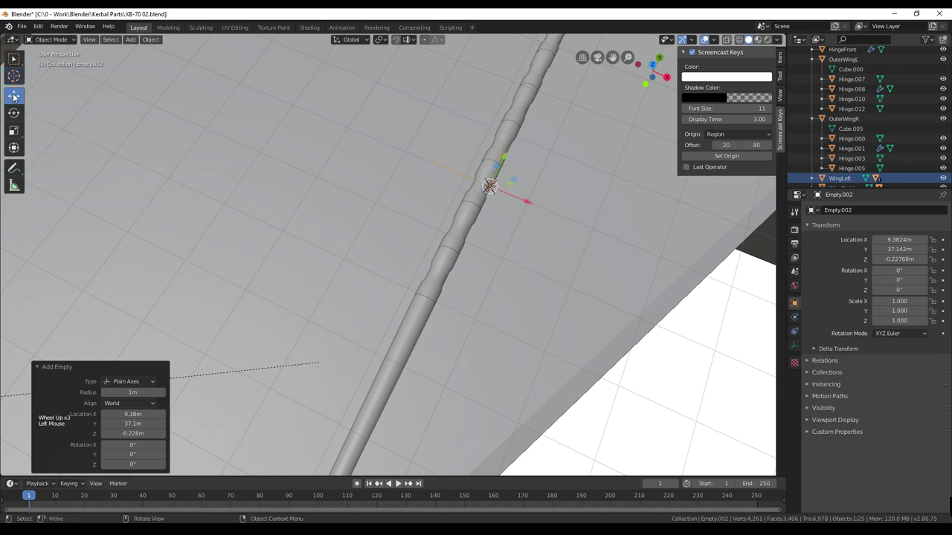
left_click_drag(536, 203, 521, 197)
middle_click_drag(521, 197, 444, 174)
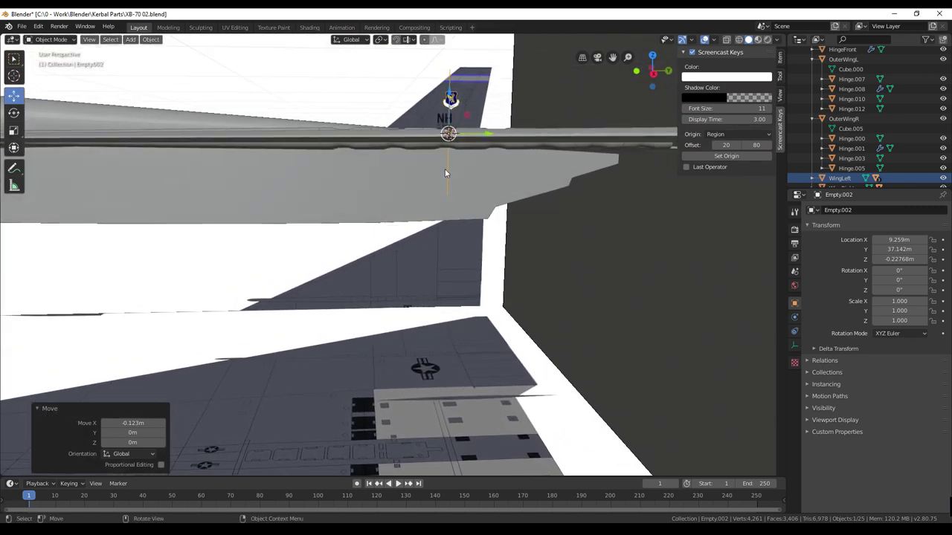
left_click_drag(450, 99, 450, 100)
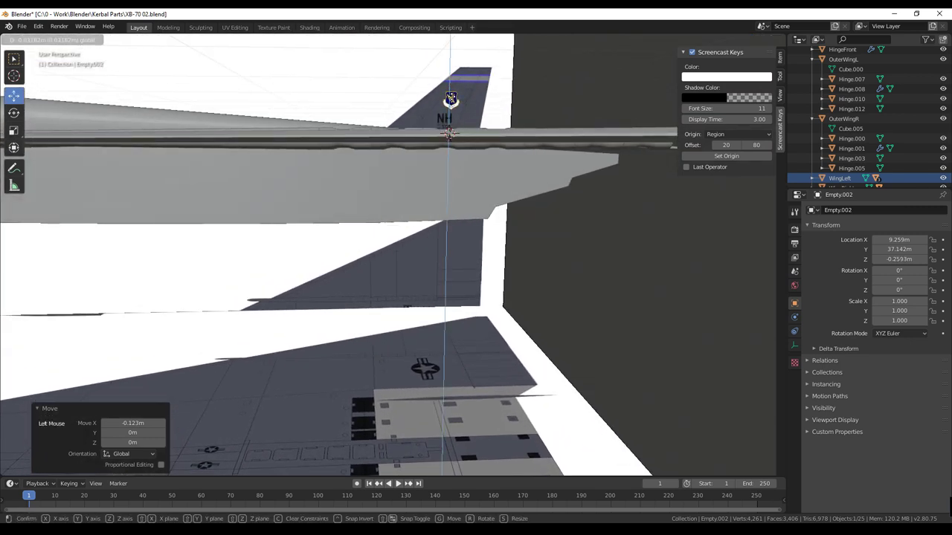
left_click_drag(449, 134, 449, 133)
middle_click_drag(490, 135, 551, 223)
scroll(533, 189, "down", 3)
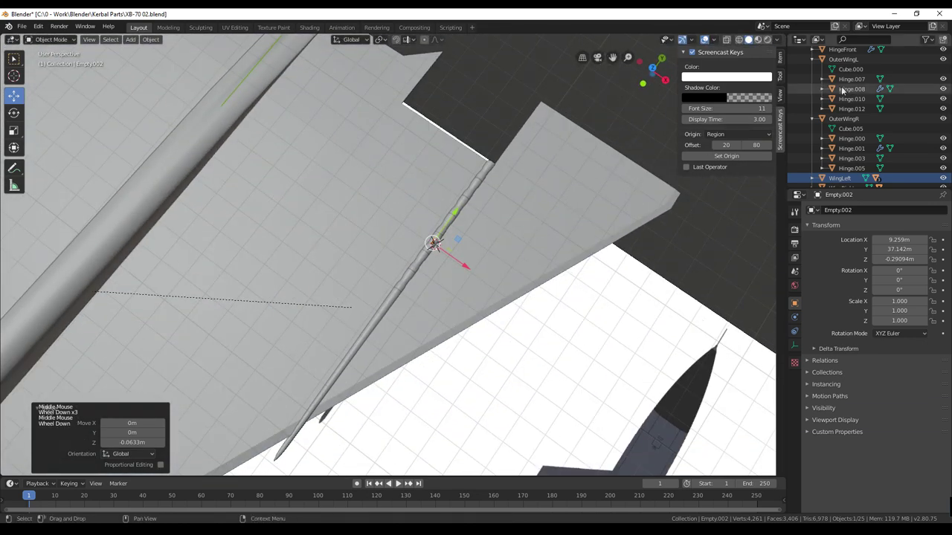
scroll(831, 183, "down", 1)
Step: Rename Empty.002 to RotationLeft in the Outliner
left_click(837, 170)
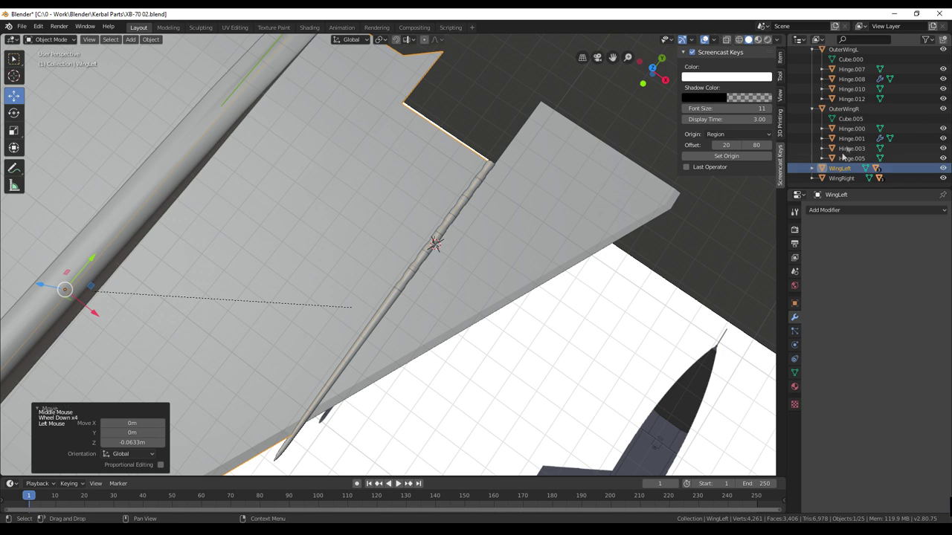
left_click(851, 51)
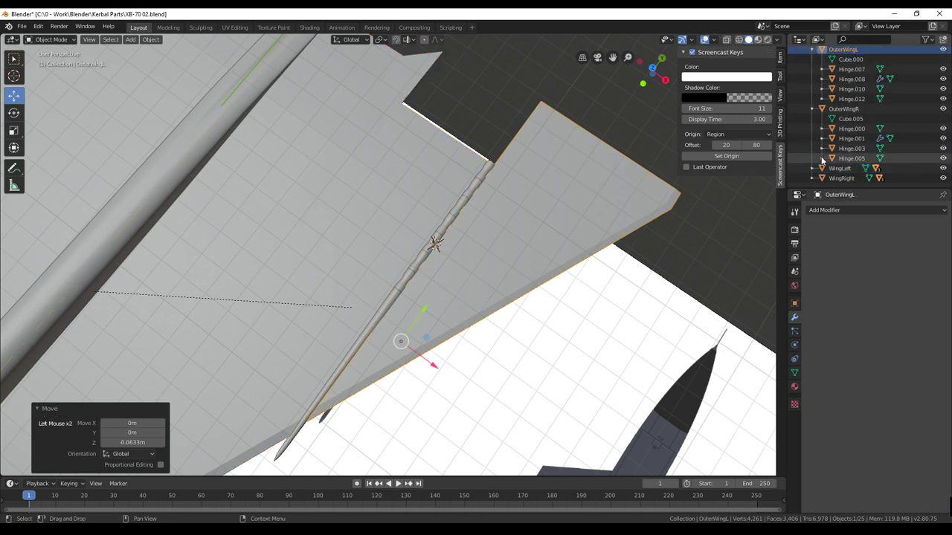
scroll(833, 149, "up", 5)
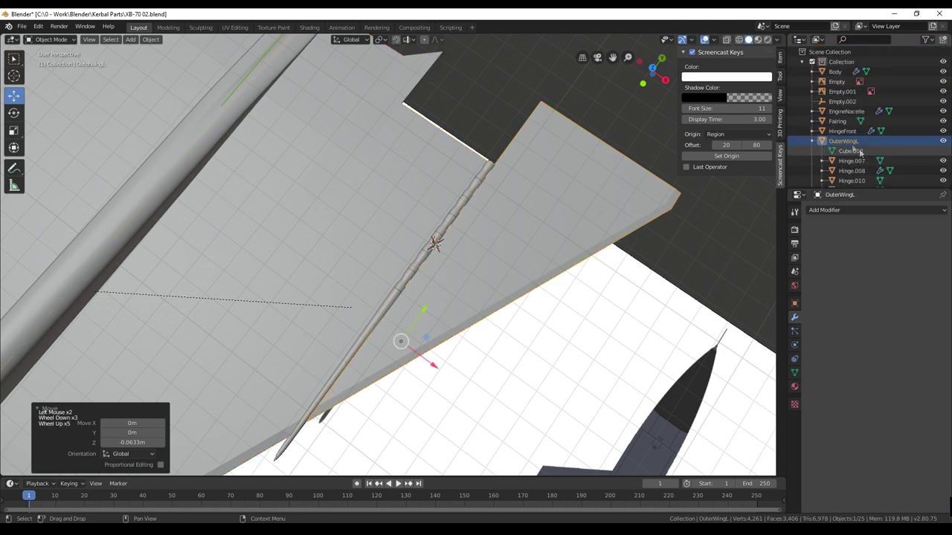
left_click(846, 91)
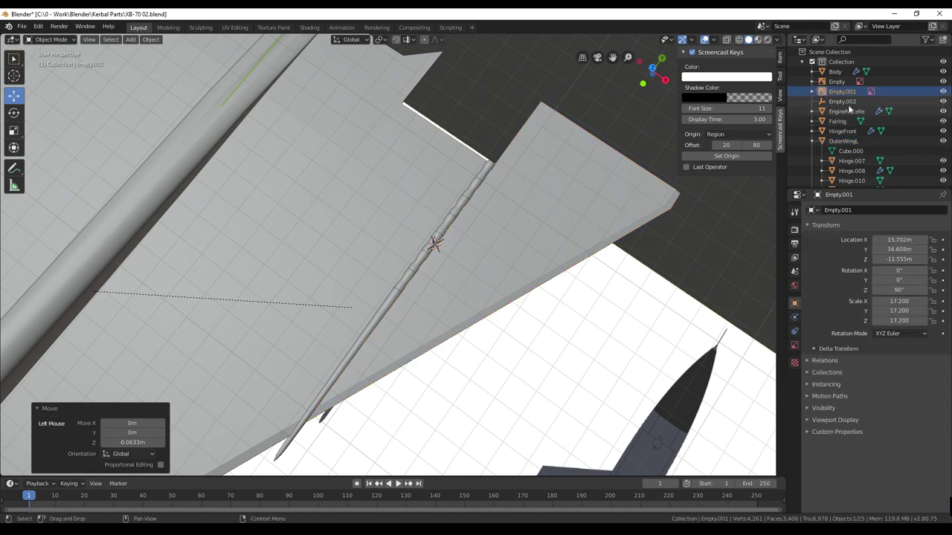
left_click(846, 102)
double_click(845, 101)
left_click(844, 102)
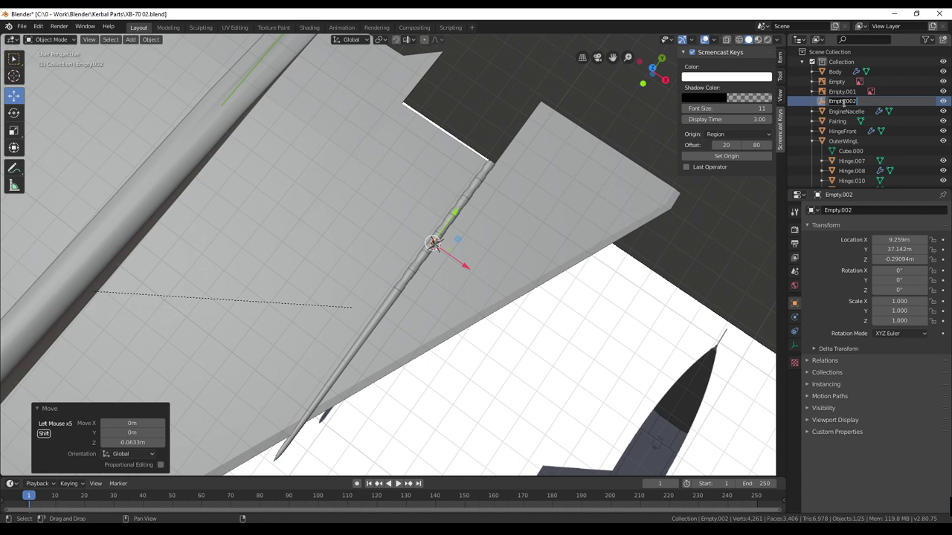
type("Rol")
type("ationLeft")
key("Return")
scroll(845, 108, "down", 4)
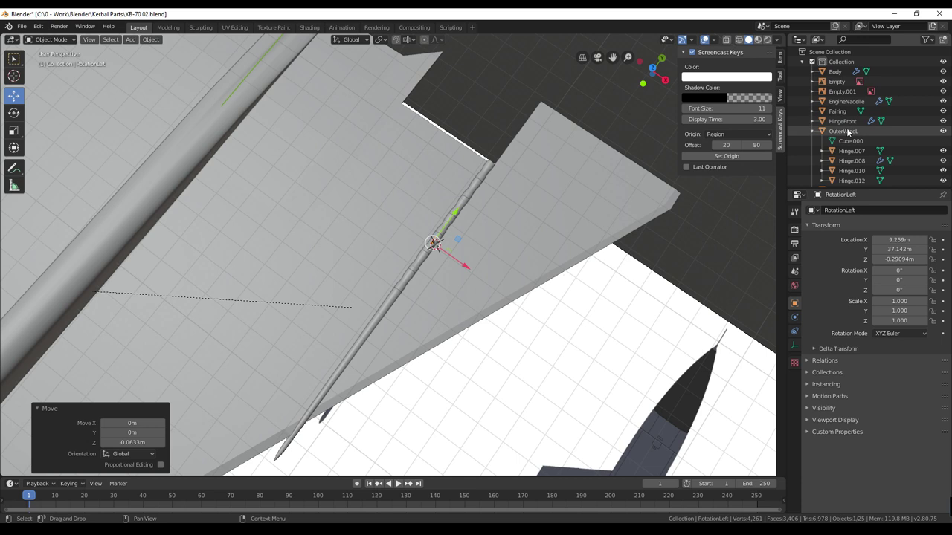
Step: Parent OuterWingL to RotationLeft with Object (Keep Transform)
left_click(850, 119)
scroll(850, 126, "down", 3)
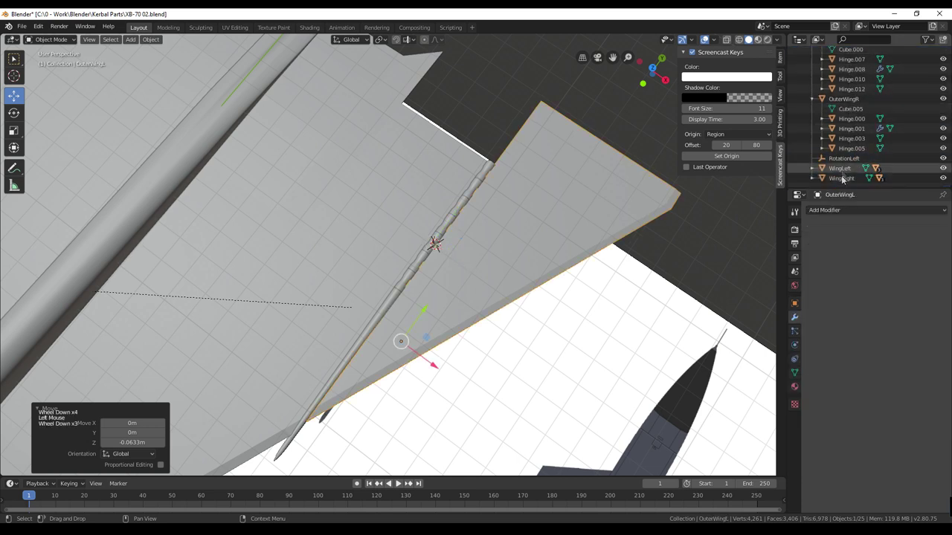
left_click(844, 158, "shift")
key("ctrl+p")
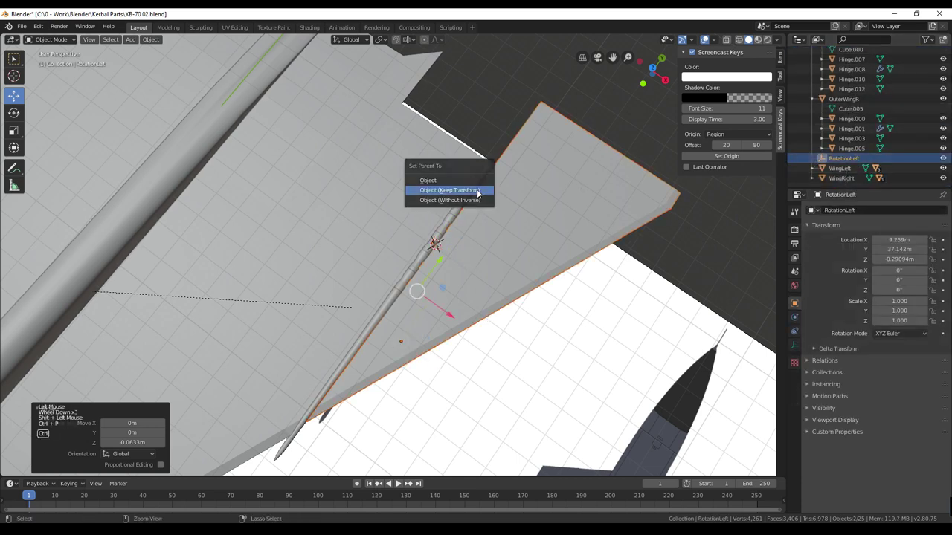
left_click(482, 191)
middle_click_drag(657, 451, 657, 380)
scroll(662, 381, "up", 3)
middle_click_drag(500, 244, 467, 164)
Step: Select Hinge.010, browse the Object menu, then select the RotationLeft empty
left_click(462, 161)
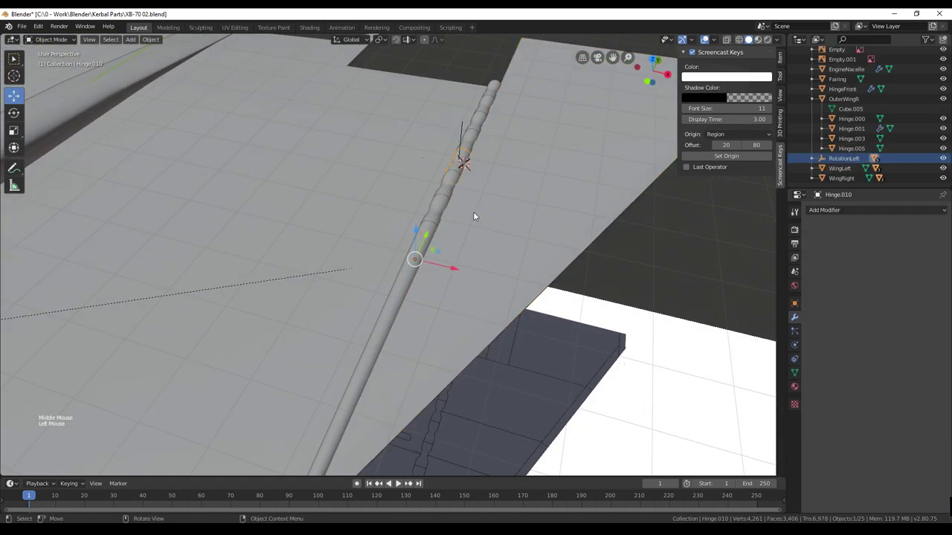
middle_click_drag(519, 202, 486, 260)
left_click(152, 41)
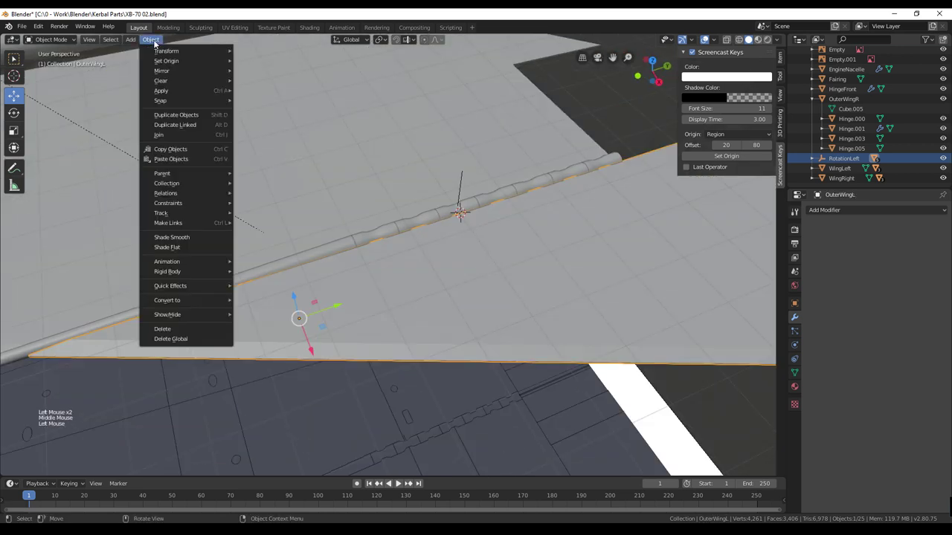
mouse_move(175, 61)
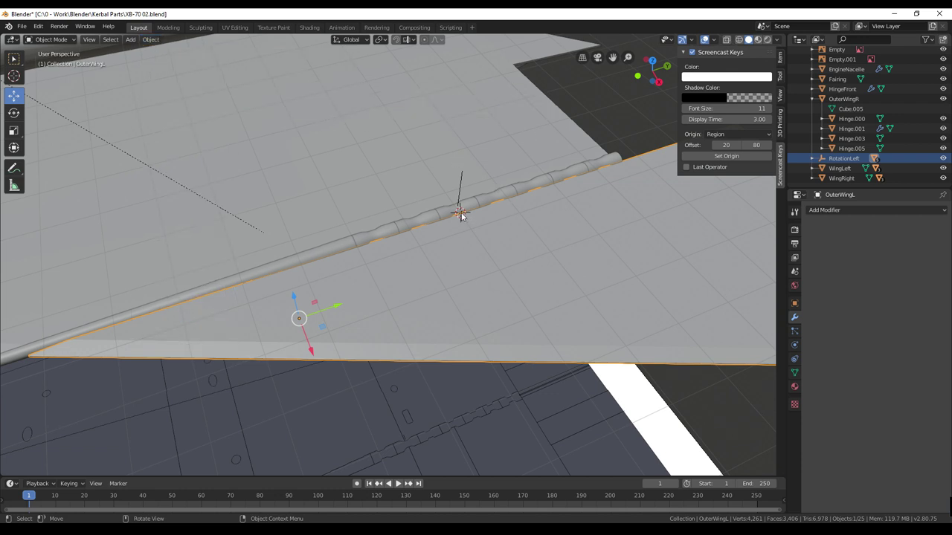
middle_click_drag(467, 205, 483, 185)
left_click(468, 180)
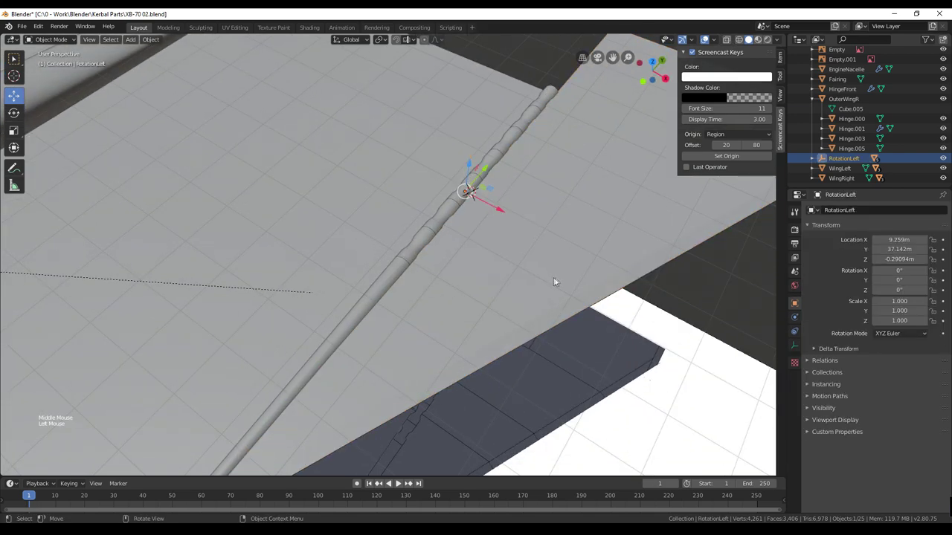
middle_click_drag(554, 282, 568, 276)
scroll(564, 275, "down", 2)
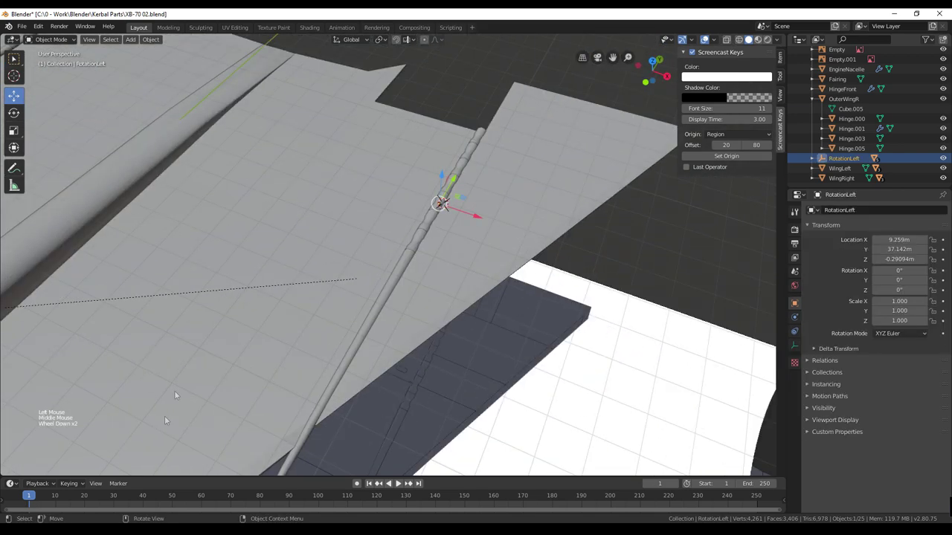
Step: Rotate RotationLeft 33.3° about Y as a test fold of OuterWingL
left_click(131, 40)
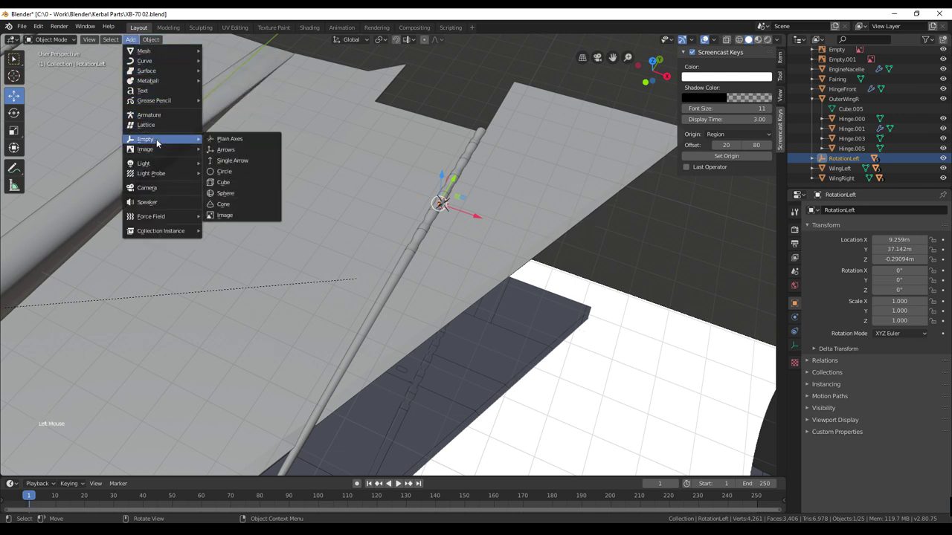
middle_click_drag(653, 291, 650, 281)
scroll(651, 281, "down", 1)
scroll(650, 282, "up", 3)
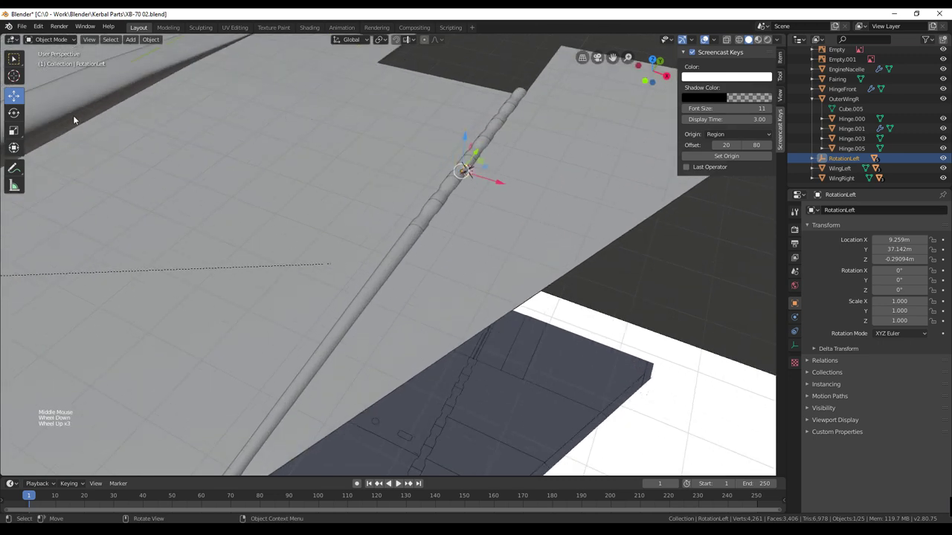
left_click(14, 113)
mouse_move(487, 153)
left_mouse_down()
mouse_move(494, 161)
mouse_move(476, 149)
mouse_move(491, 160)
left_mouse_up()
Step: Tilt RotationLeft slightly back about Y, then undo the rotation
scroll(554, 162, "up", 5)
middle_click_drag(564, 151, 496, 270, "shift")
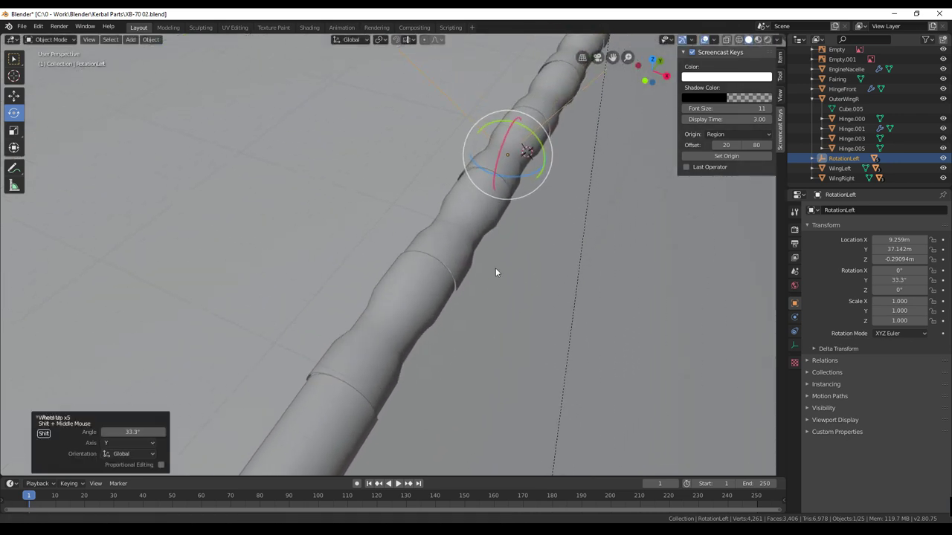
mouse_move(541, 151)
left_mouse_down()
mouse_move(529, 140)
mouse_move(541, 156)
left_mouse_up()
key("ctrl+z")
key("ctrl+z")
scroll(546, 211, "down", 8)
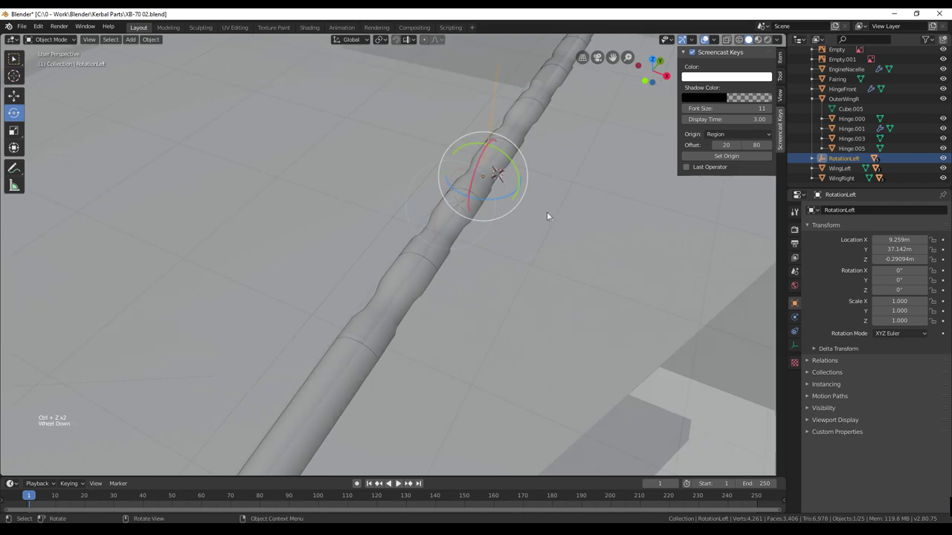
mouse_move(570, 289)
middle_mouse_down()
mouse_move(590, 228)
mouse_move(590, 259)
mouse_move(560, 287)
middle_mouse_up()
scroll(594, 243, "up", 3)
scroll(558, 291, "up", 3)
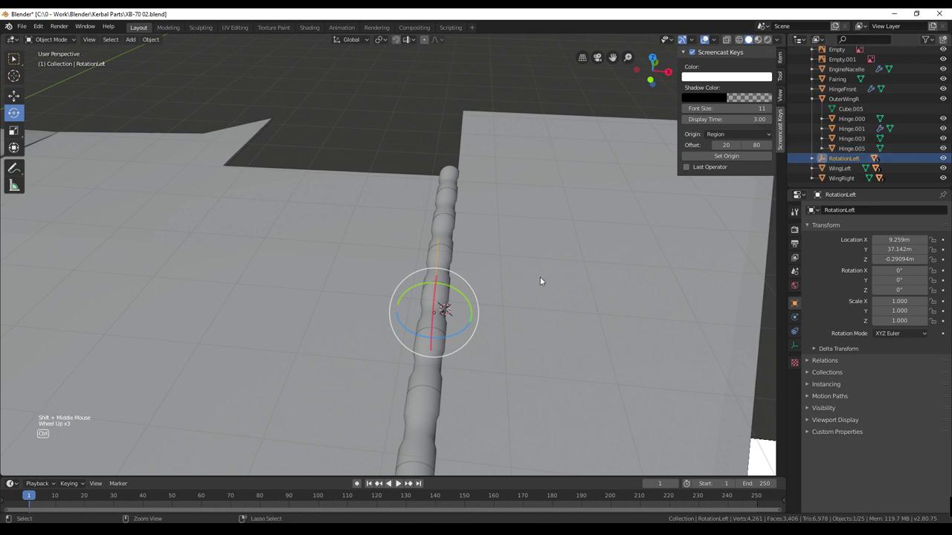
Step: Undo further earlier changes until RotationLeft is back at 0° rotation
key("ctrl+z")
key("ctrl+z")
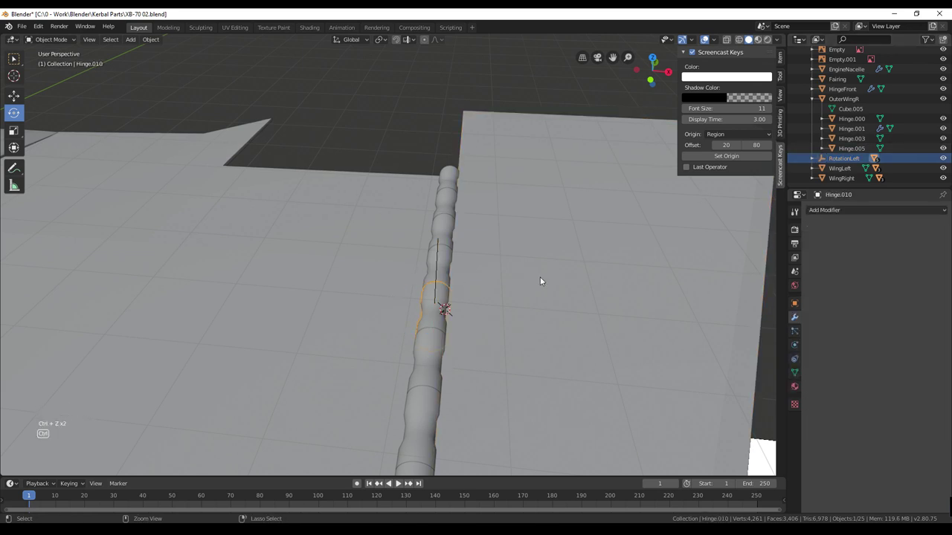
key("ctrl+z")
scroll(839, 156, "up", 1)
scroll(839, 156, "up", 1)
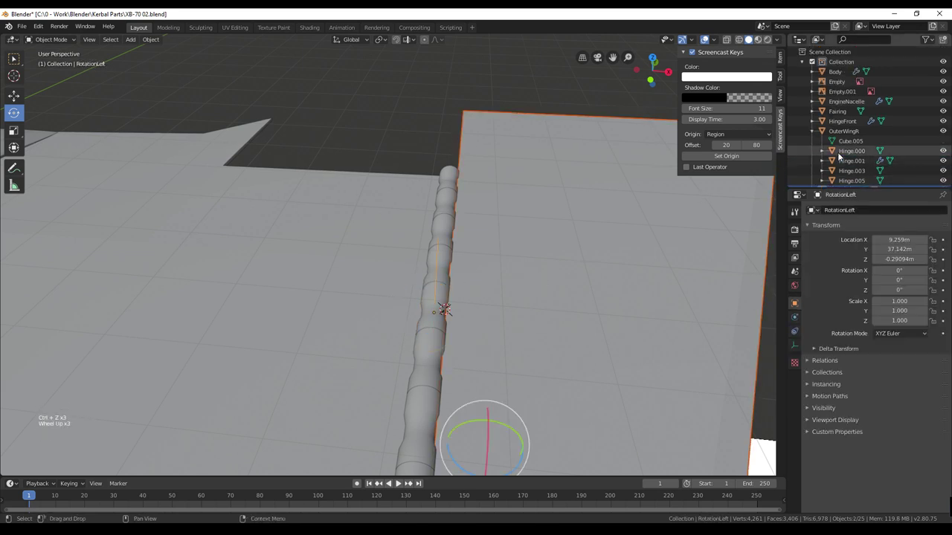
scroll(838, 152, "down", 2)
key("ctrl+z")
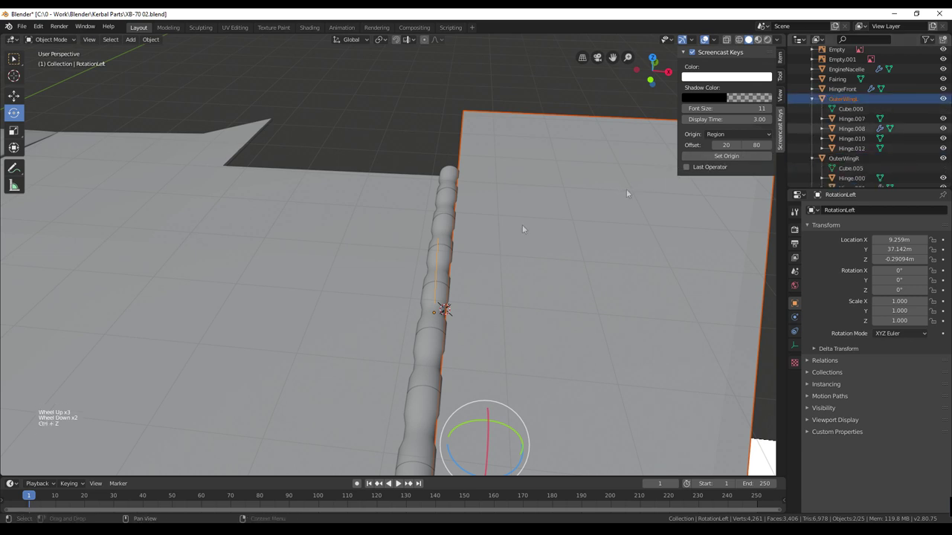
middle_click_drag(627, 189, 470, 181, "shift")
scroll(470, 185, "up", 3)
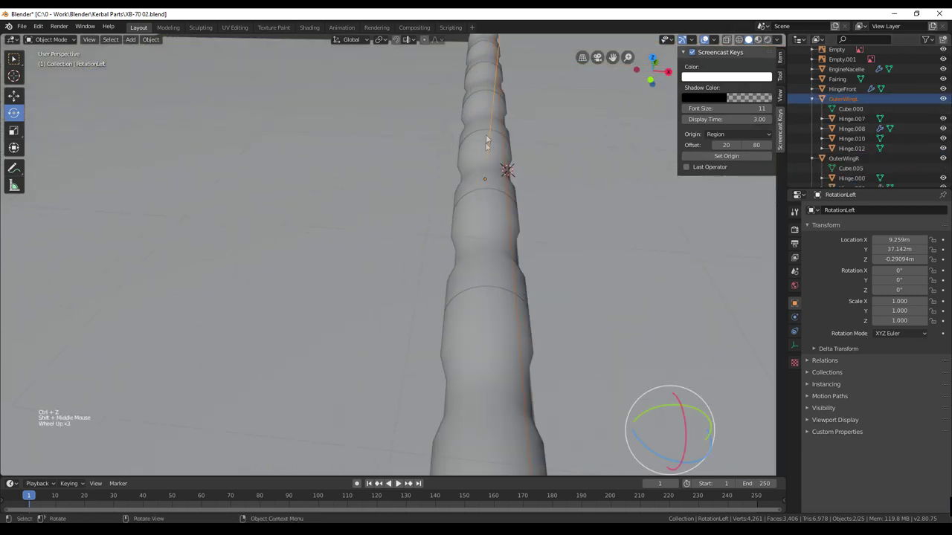
Step: Nudge RotationLeft 0.00338 m along negative X to 9.2557 m, then select Hinge.010
left_click(488, 132)
left_click(494, 87)
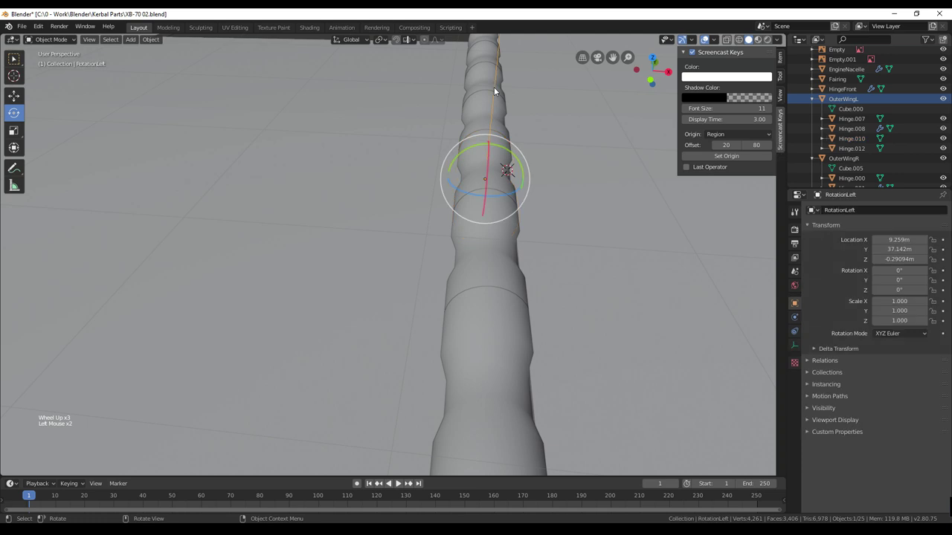
middle_click_drag(559, 169, 556, 158)
left_click(14, 94)
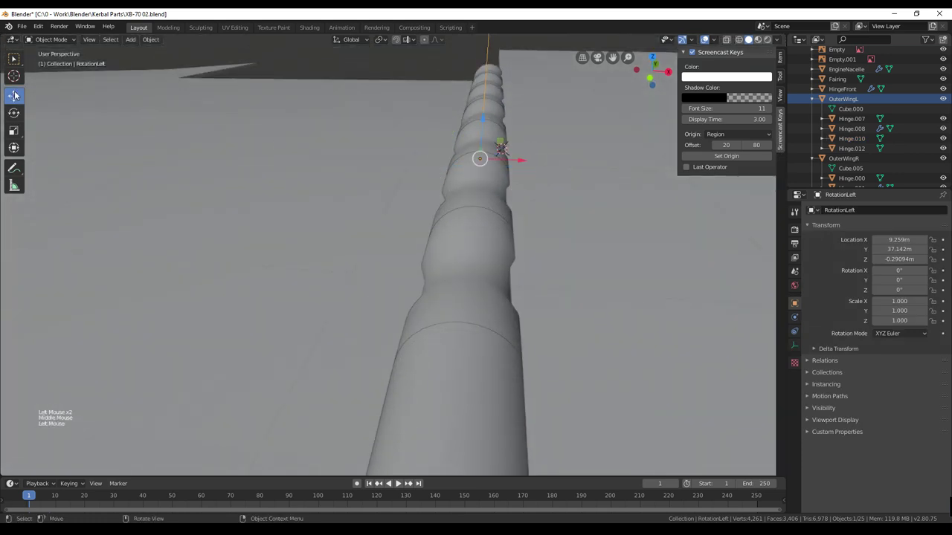
middle_click_drag(438, 170, 495, 240)
left_click_drag(521, 167, 520, 166)
middle_click_drag(522, 166, 459, 274)
scroll(523, 183, "down", 6)
scroll(521, 192, "down", 2)
scroll(459, 275, "up", 6)
left_click(424, 253)
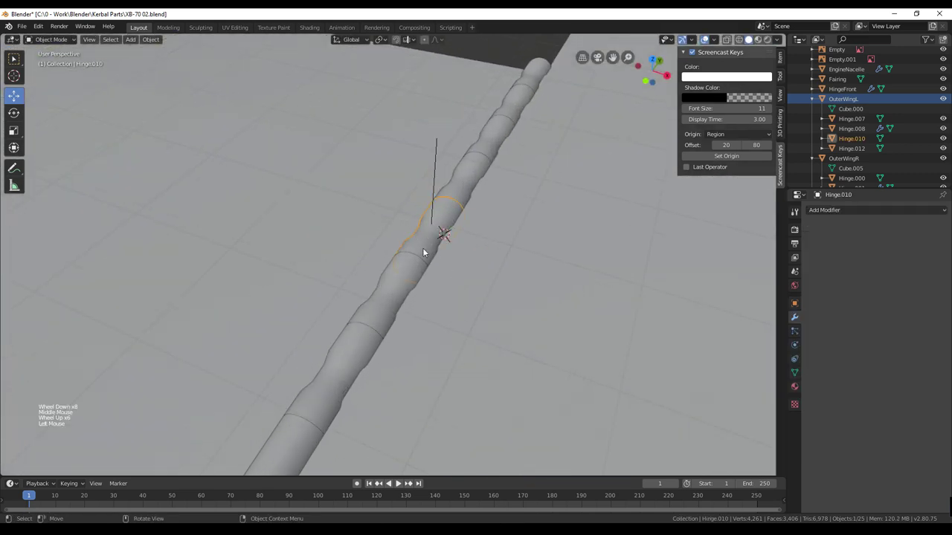
middle_click_drag(486, 241, 531, 248)
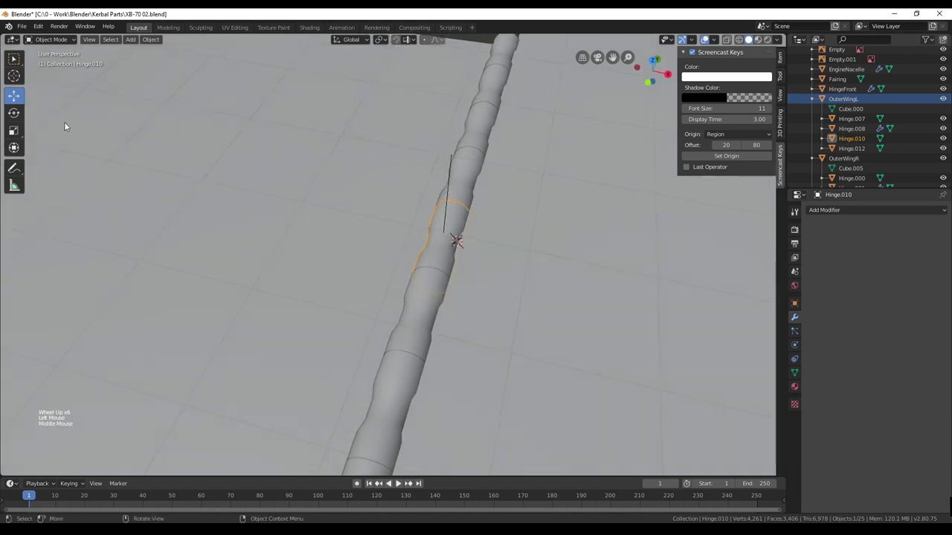
Step: Set Hinge.010's origin to Center of Mass (Surface)
left_click(150, 40)
mouse_move(173, 61)
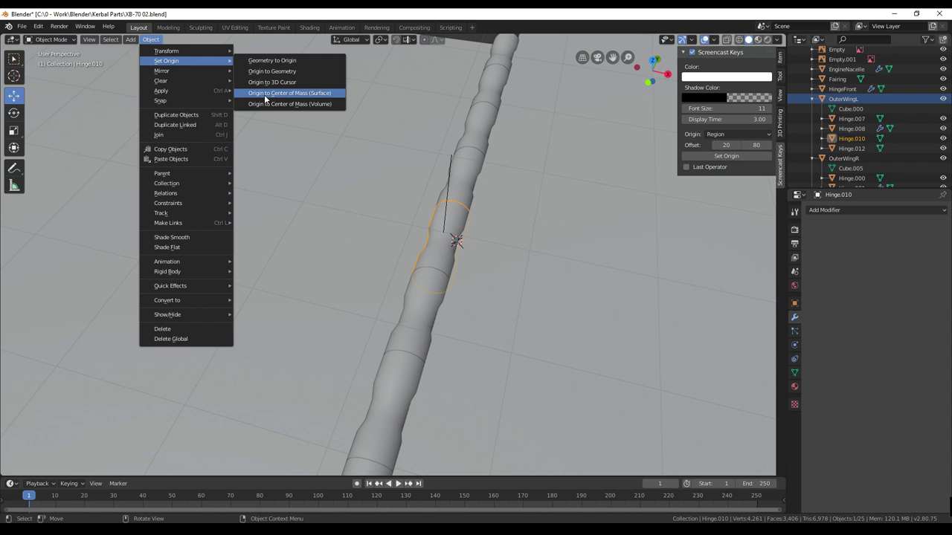
left_click(265, 94)
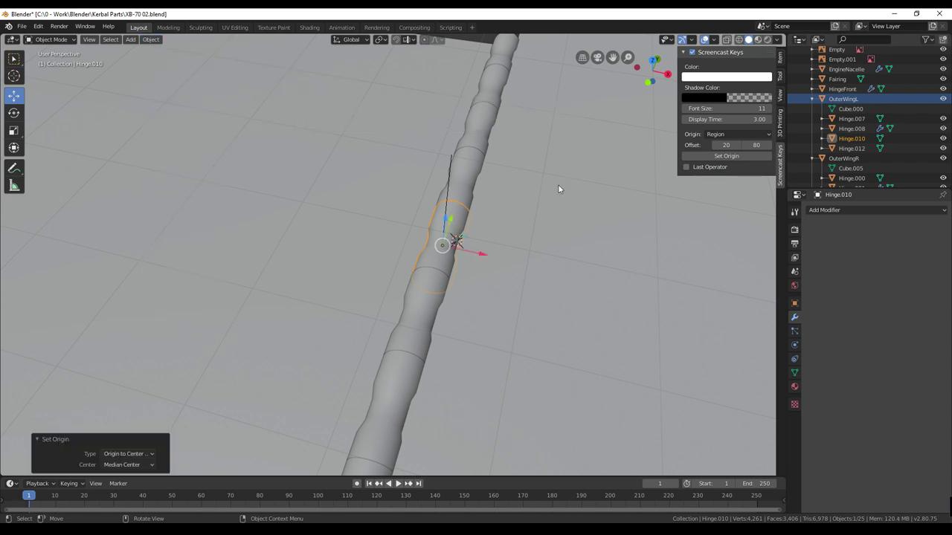
middle_click_drag(560, 189, 563, 159)
scroll(563, 159, "up", 2)
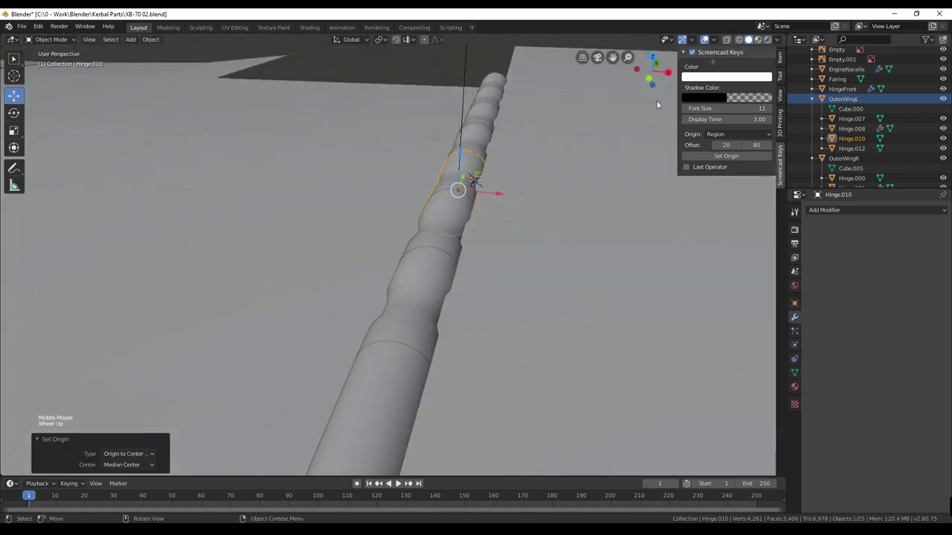
Step: Copy Hinge.010's location into RotationLeft: X 9.26158 m, Y 37.1238 m
left_click(780, 57)
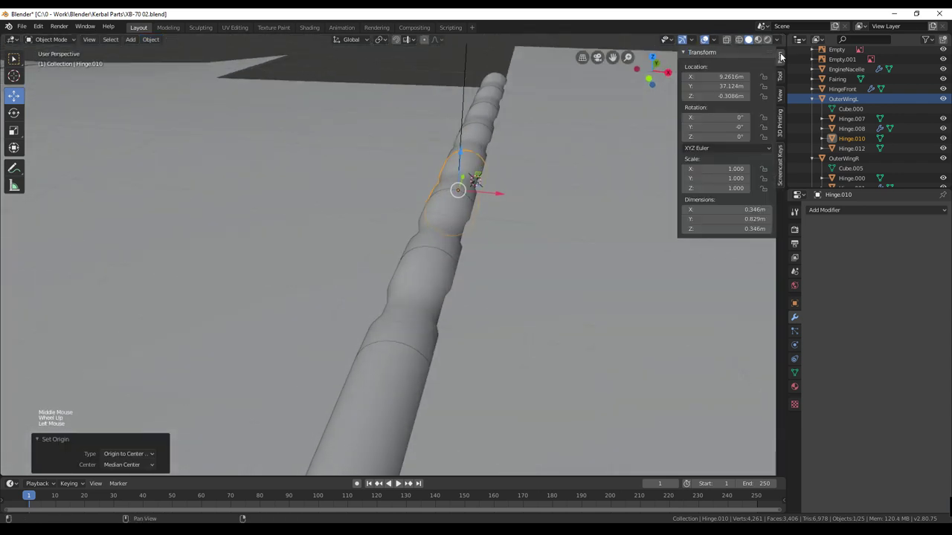
left_click(729, 76)
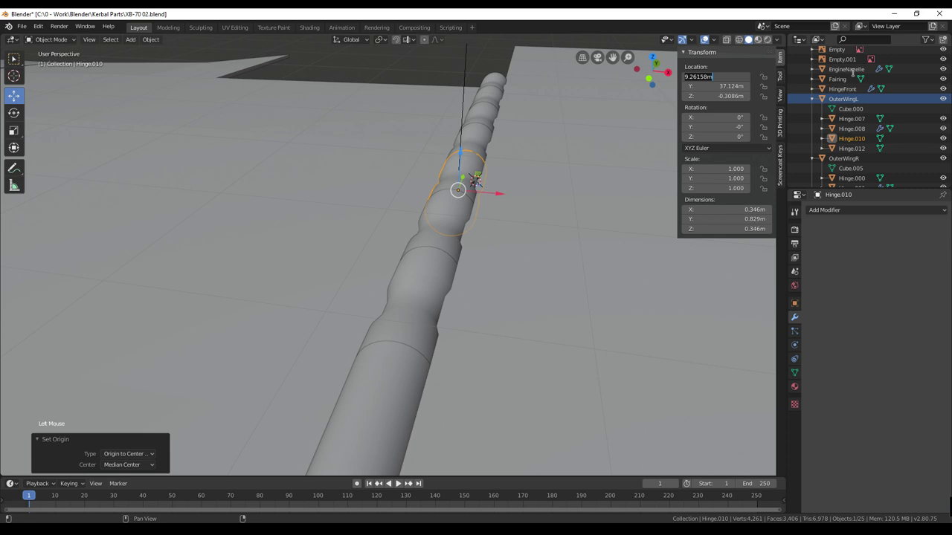
scroll(848, 97, "up", 2)
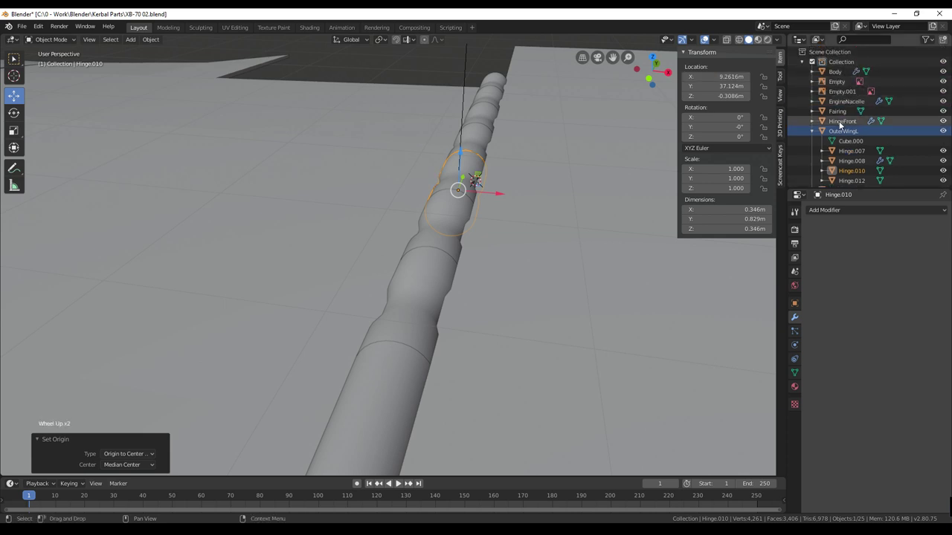
scroll(841, 124, "down", 4)
left_click(843, 170)
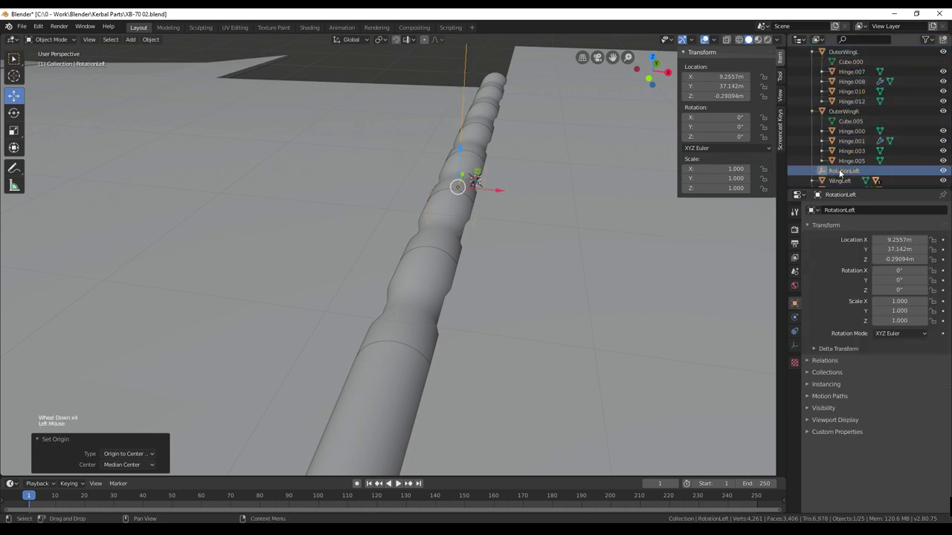
double_click(731, 76)
type("9.26158m")
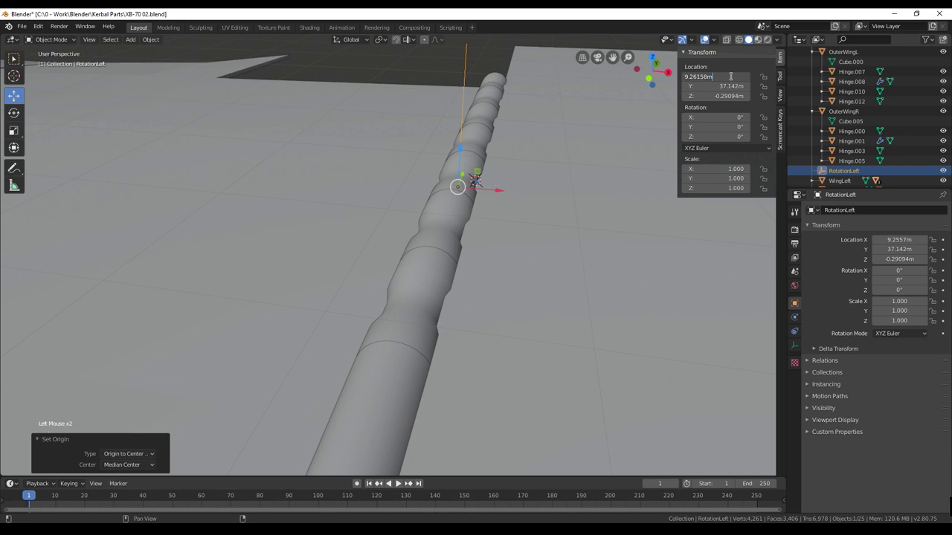
key("Tab")
type("37.1238m")
middle_click_drag(550, 146, 547, 179)
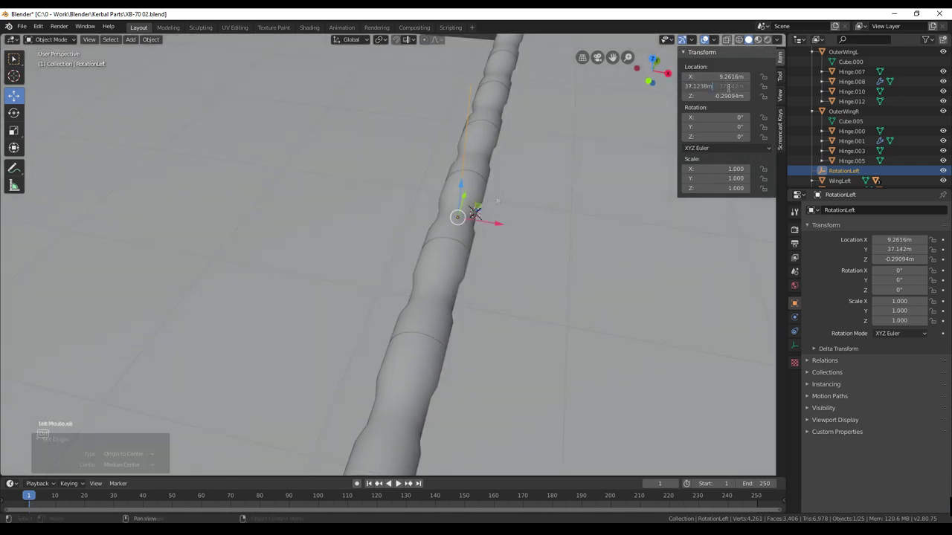
key("Return")
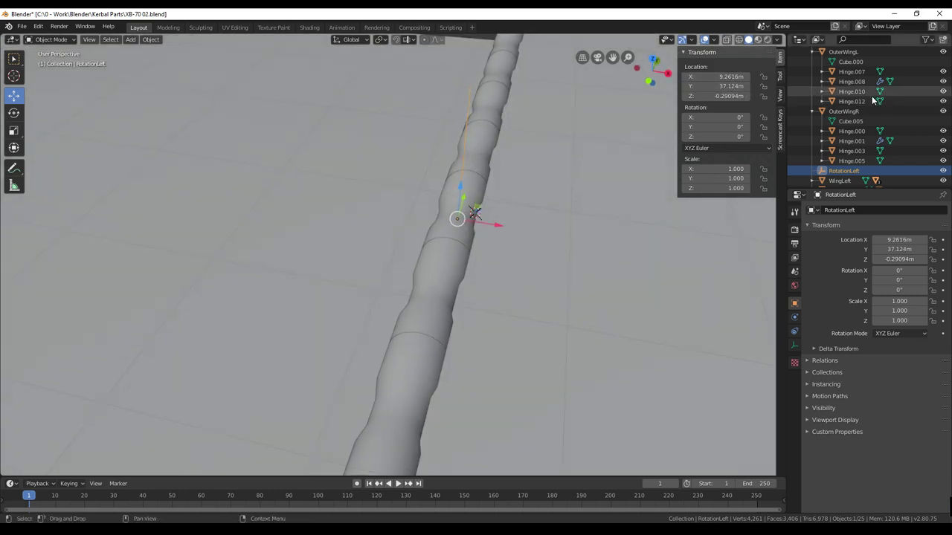
Step: Check Hinge.010's Z location value, then reselect the RotationLeft empty
scroll(872, 99, "up", 2)
scroll(873, 99, "down", 2)
scroll(872, 99, "up", 2)
scroll(871, 96, "up", 2)
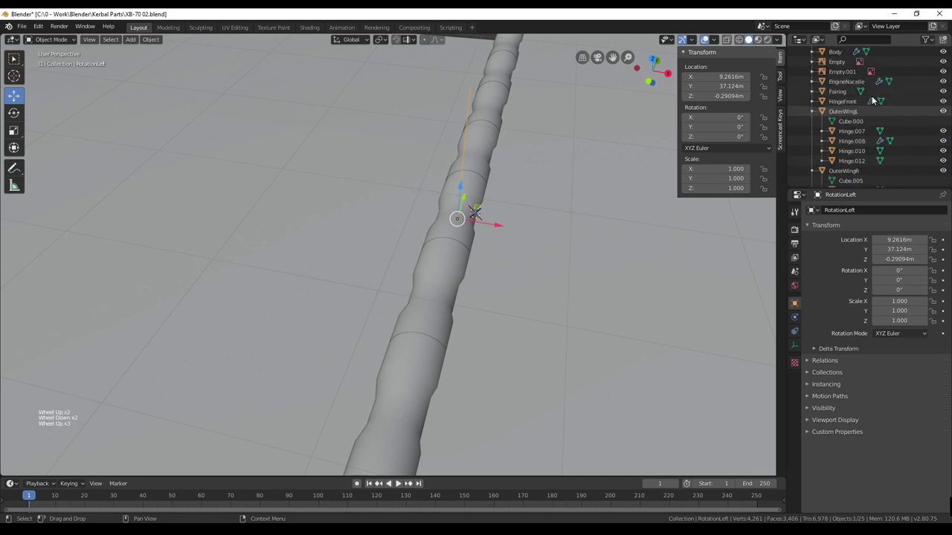
left_click(440, 224)
left_click(728, 97)
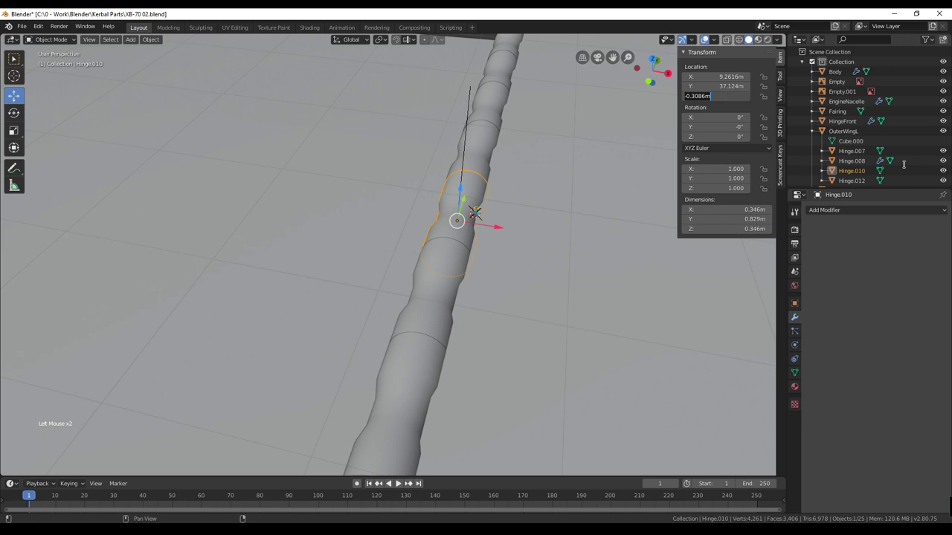
scroll(844, 166, "down", 5)
left_click(845, 165)
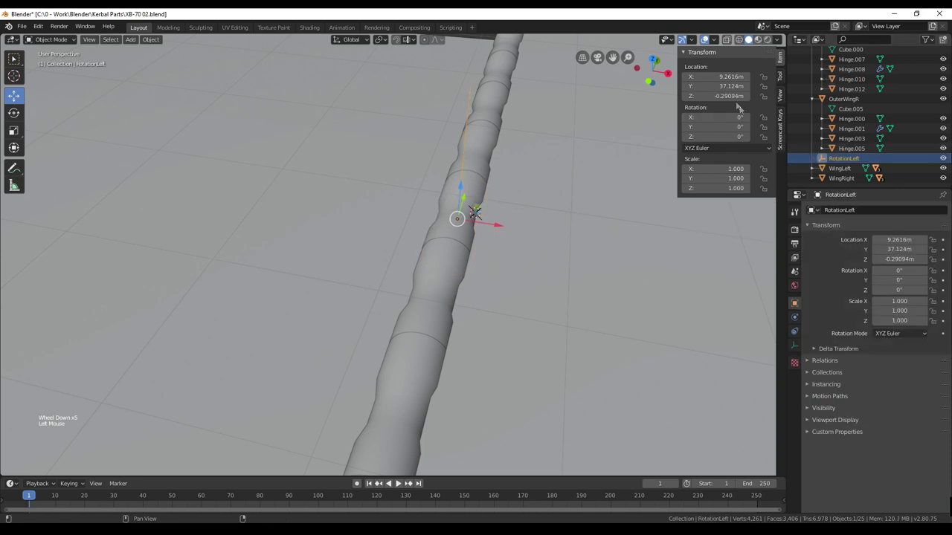
Step: Set RotationLeft's Z location to -0.3086 m on the hinge
left_click_drag(738, 97, 732, 97)
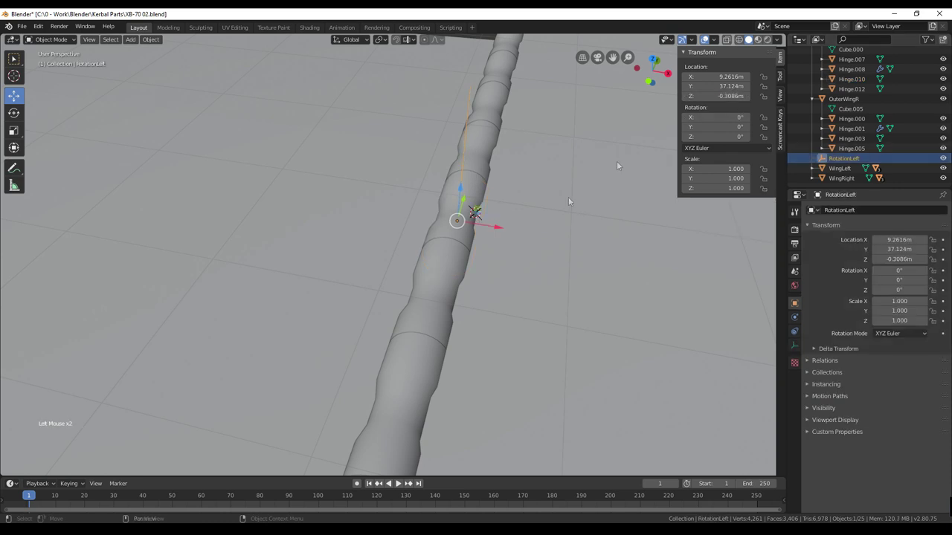
middle_click_drag(568, 197, 416, 297)
scroll(417, 298, "down", 3)
scroll(855, 126, "up", 2)
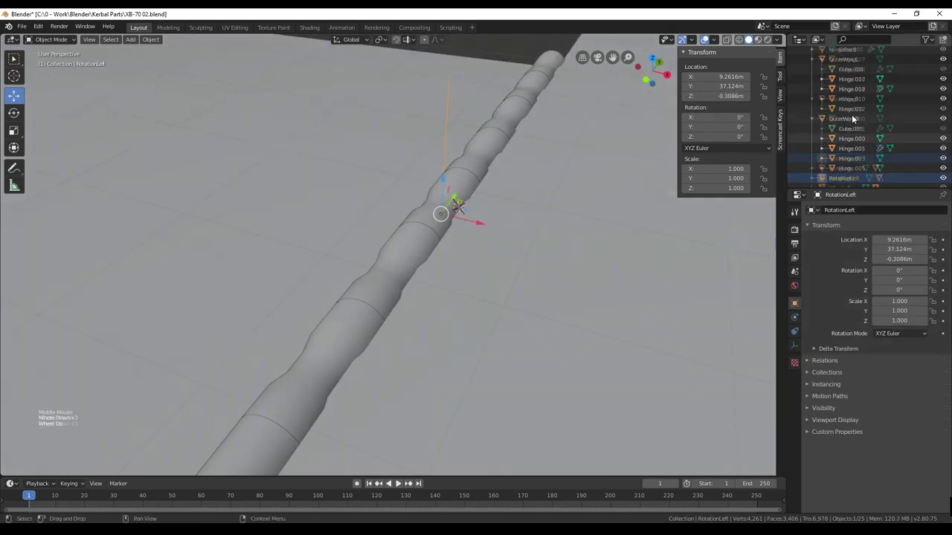
Step: Parent OuterWingL to RotationLeft using Object (Keep Transform)
left_click(852, 84)
scroll(853, 119, "down", 3)
scroll(849, 149, "down", 2)
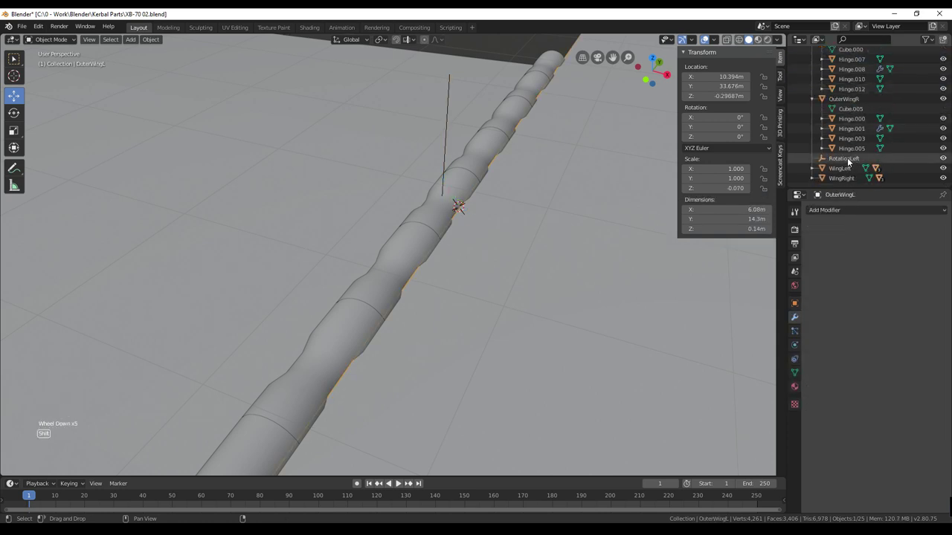
left_click(847, 159, "shift")
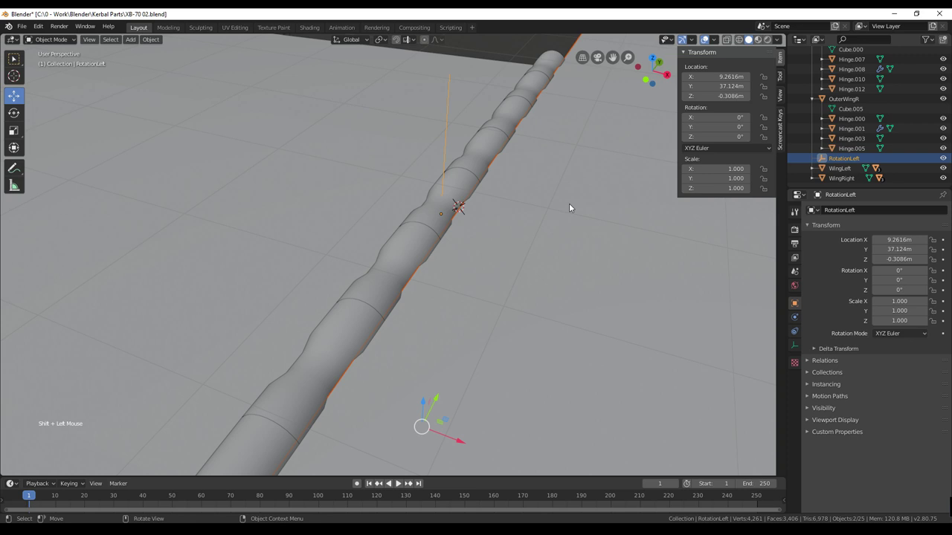
key("ctrl+p")
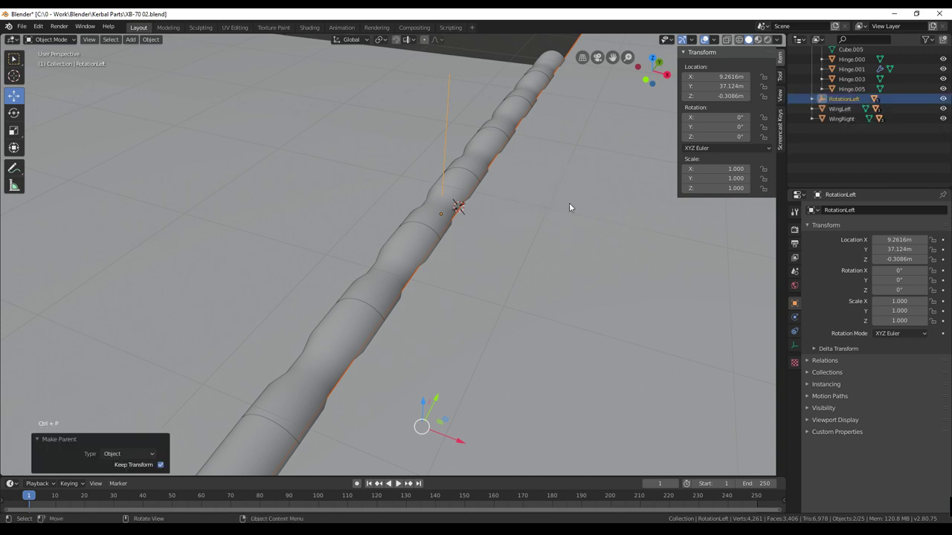
left_click(569, 207)
middle_click_drag(562, 217, 519, 216)
left_click(14, 112)
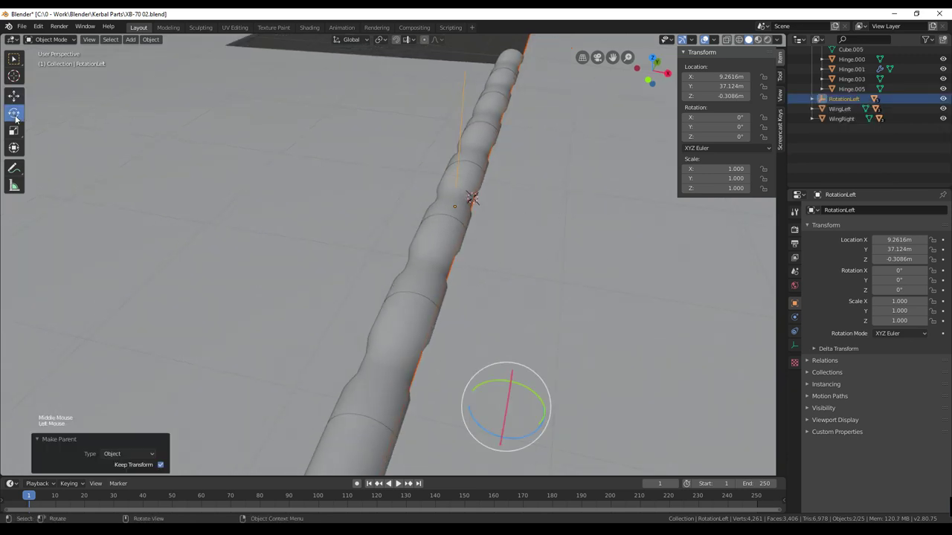
scroll(845, 91, "up", 5)
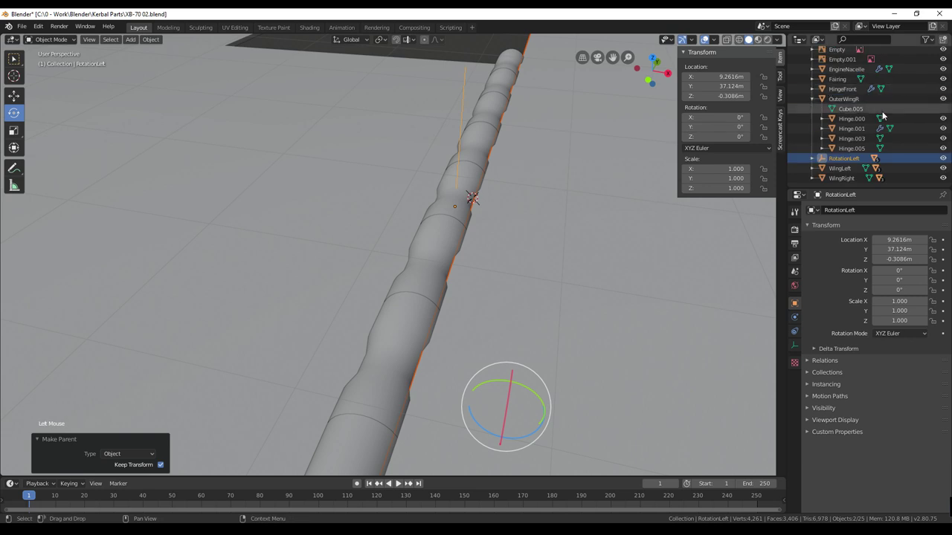
left_click(844, 158)
left_click_drag(488, 192, 481, 187)
scroll(481, 189, "down", 2)
middle_click_drag(480, 184, 507, 165, "shift")
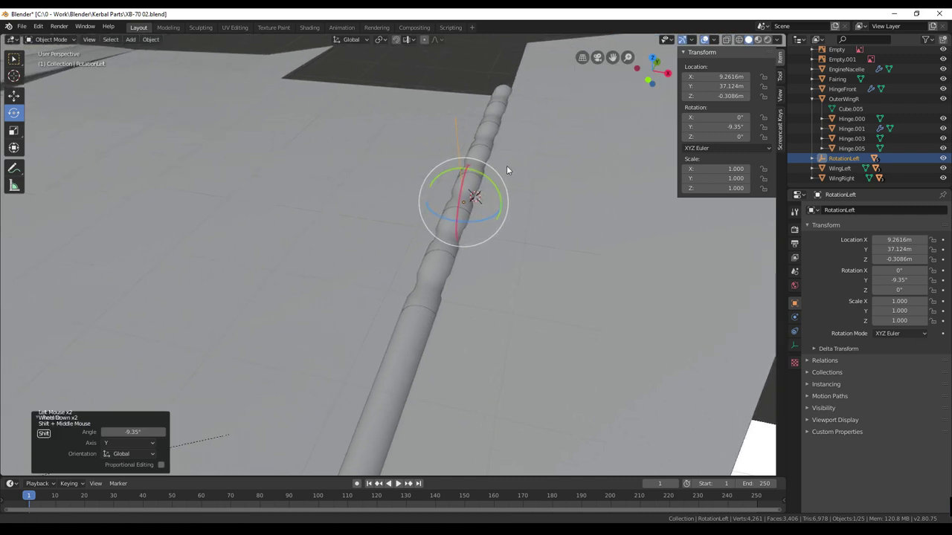
scroll(506, 165, "up", 2)
left_click_drag(510, 169, 542, 195)
scroll(543, 195, "down", 6)
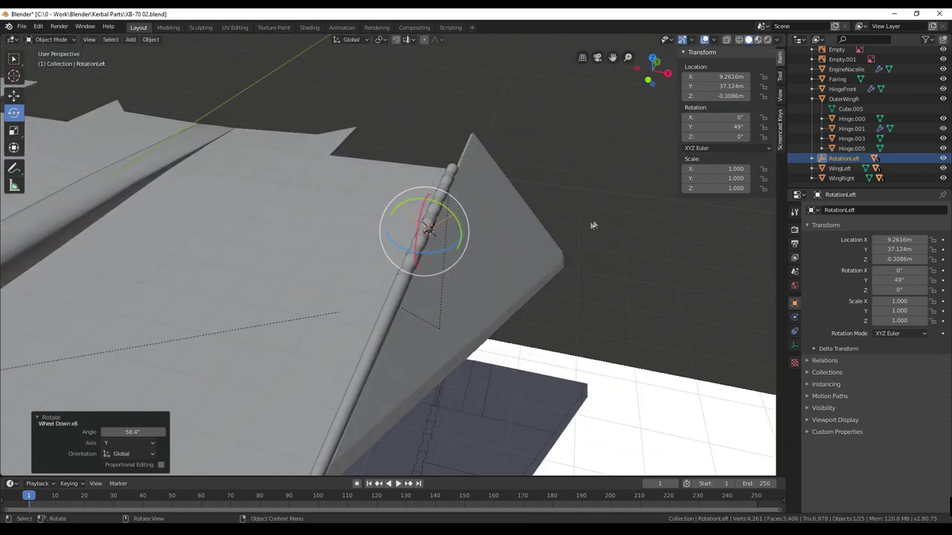
middle_click_drag(593, 223, 563, 246)
left_click_drag(446, 257, 424, 234)
left_click(714, 127)
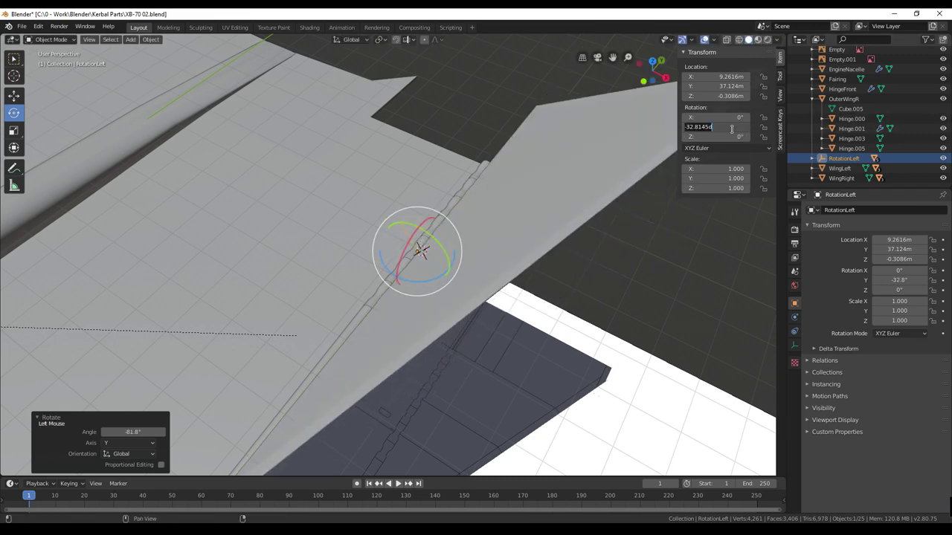
type("0")
key("Return")
scroll(449, 320, "down", 3)
middle_click_drag(453, 315, 319, 209, "shift")
scroll(466, 278, "down", 1)
Step: Center Hinge.003's origin and place the RotationRight empty at X -9.2616 m
scroll(399, 260, "up", 6)
left_click(365, 208)
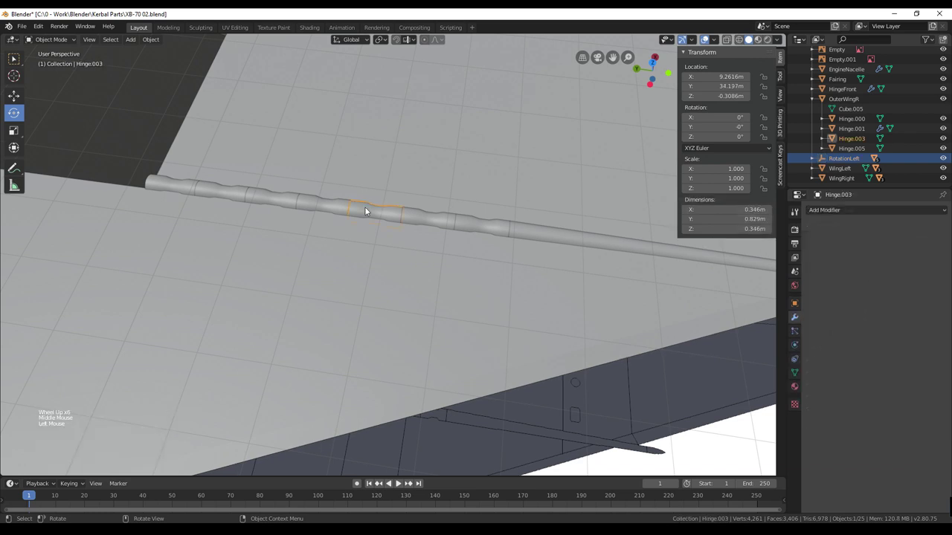
left_click(149, 39)
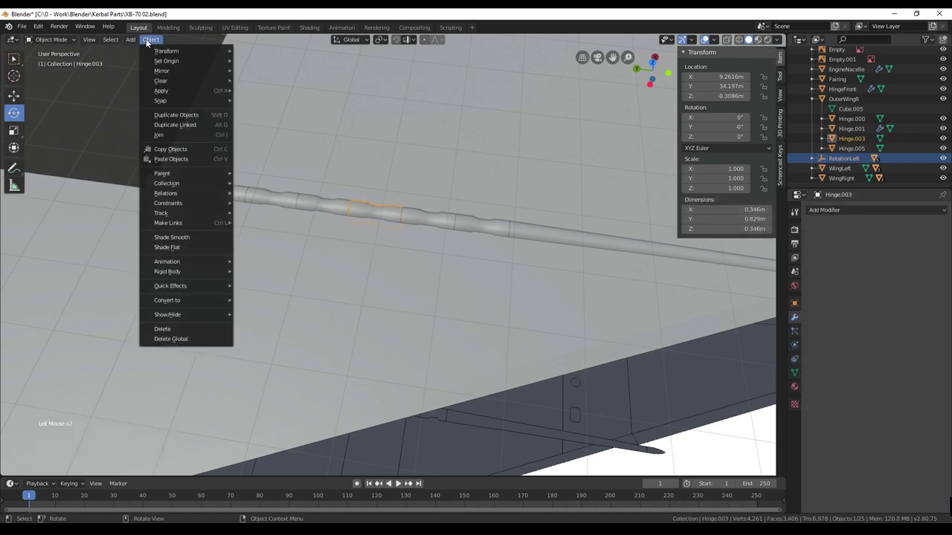
mouse_move(183, 61)
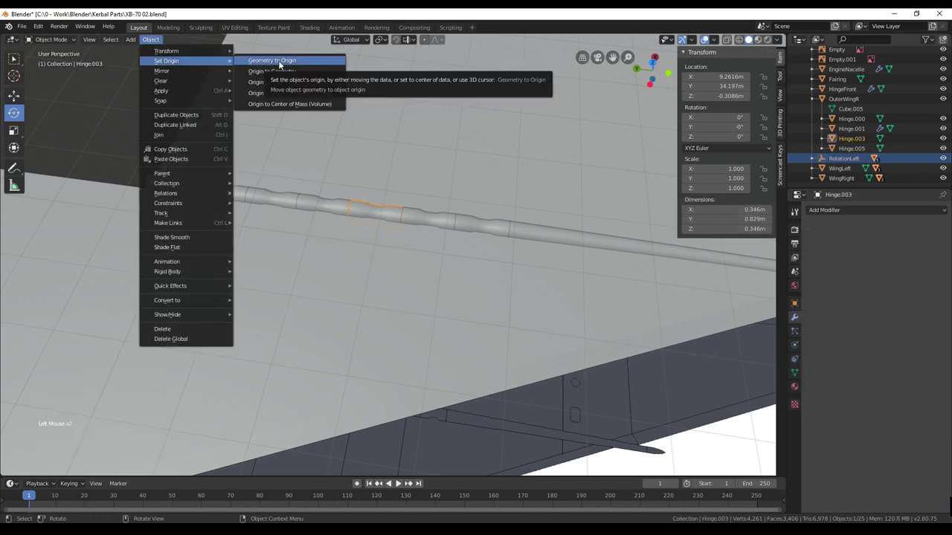
left_click(305, 93)
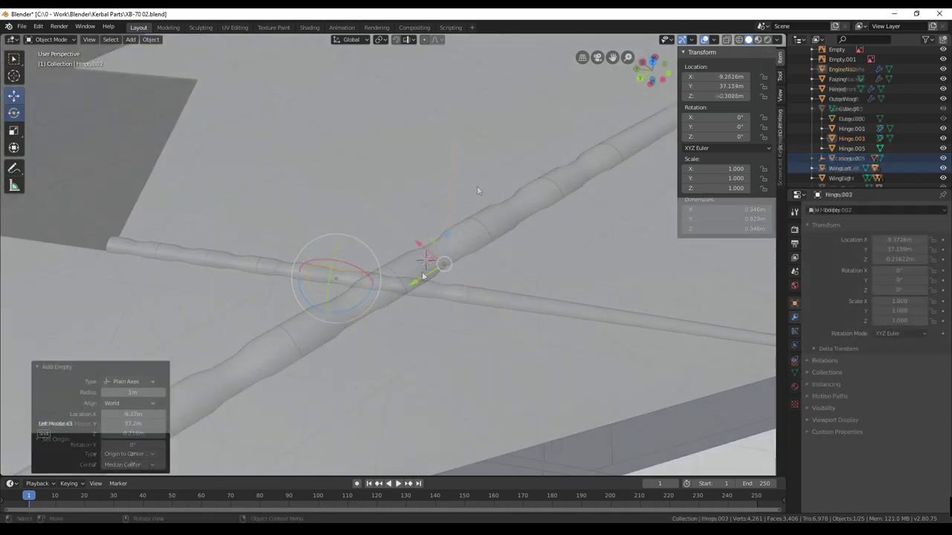
left_click(734, 77)
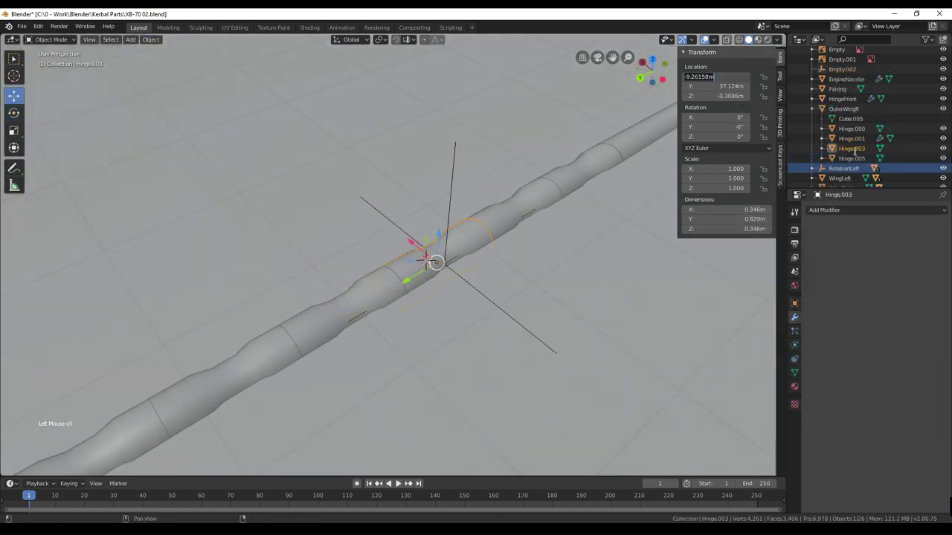
left_click(794, 303)
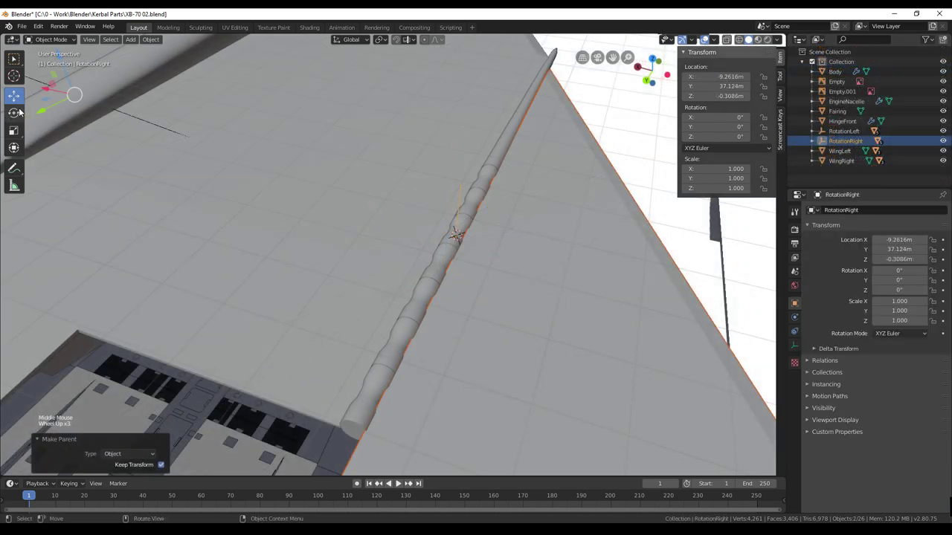
Step: Try a rotation on Hinge.003 with the Rotate tool, ending it without change
left_click(15, 112)
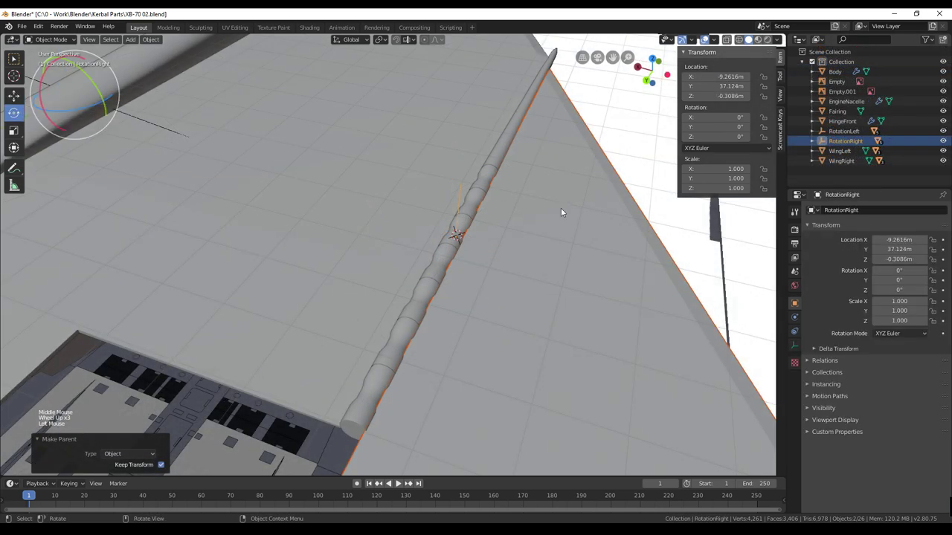
left_click(449, 243)
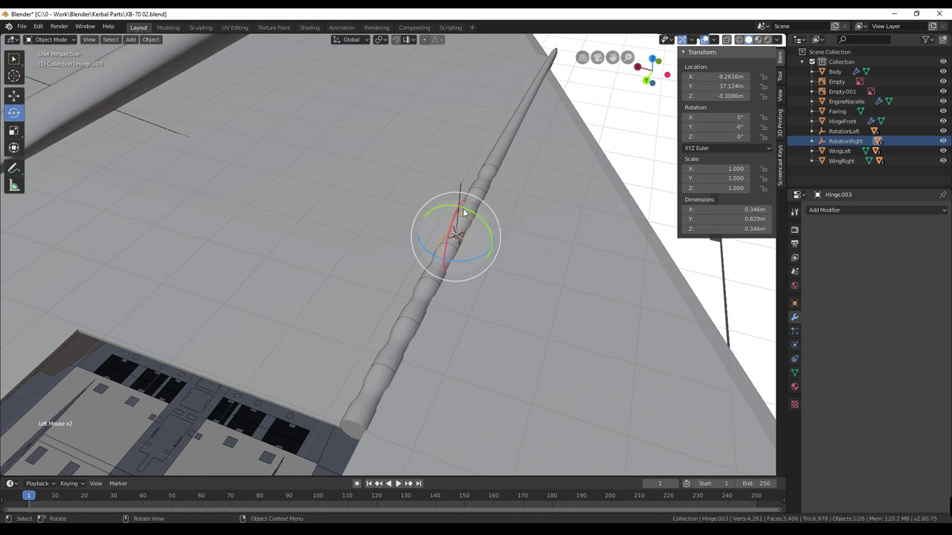
left_click(463, 213)
left_click_drag(457, 189, 459, 190)
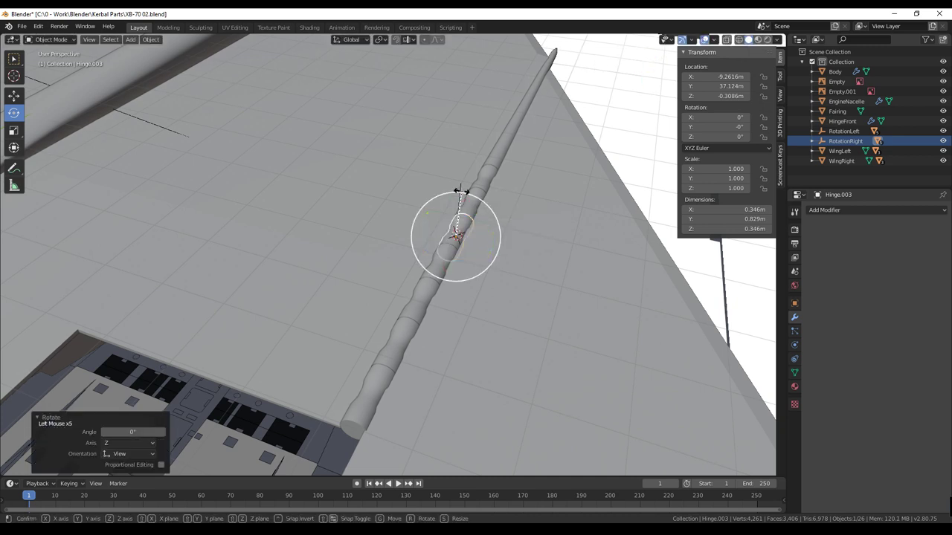
left_click(459, 190)
Step: Test-tilt RotationRight about its Y axis to confirm OuterWingR follows
scroll(474, 223, "up", 5)
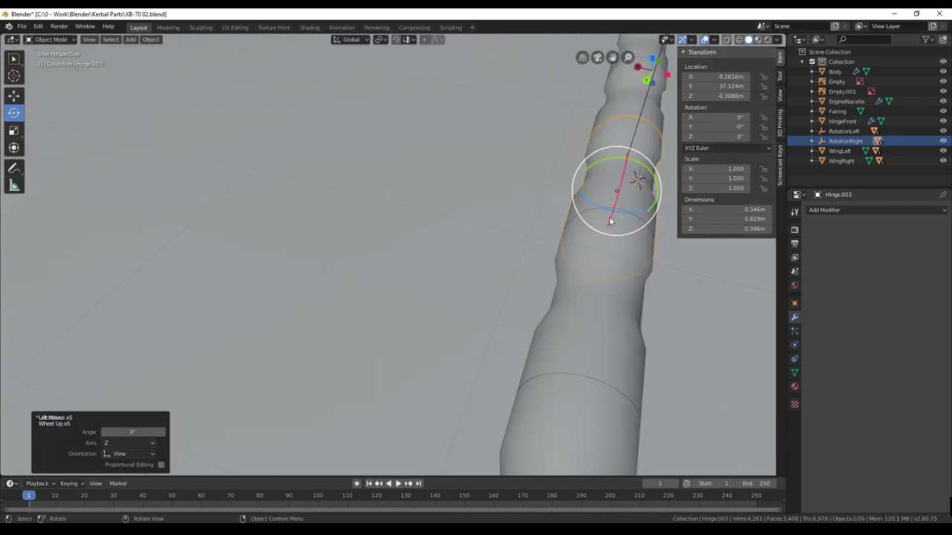
left_click(637, 136)
scroll(640, 190, "down", 2)
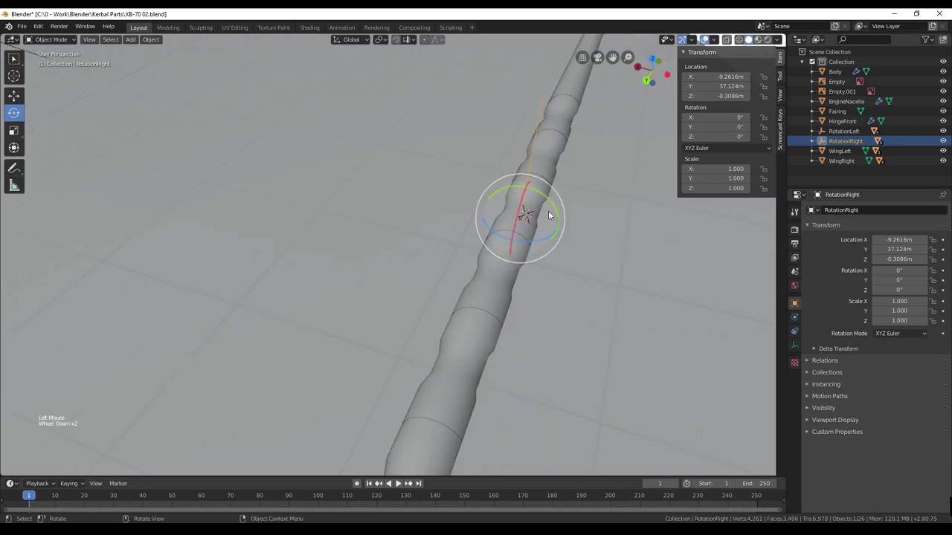
mouse_move(557, 213)
left_mouse_down()
mouse_move(533, 188)
mouse_move(550, 202)
left_mouse_up()
left_click(726, 128)
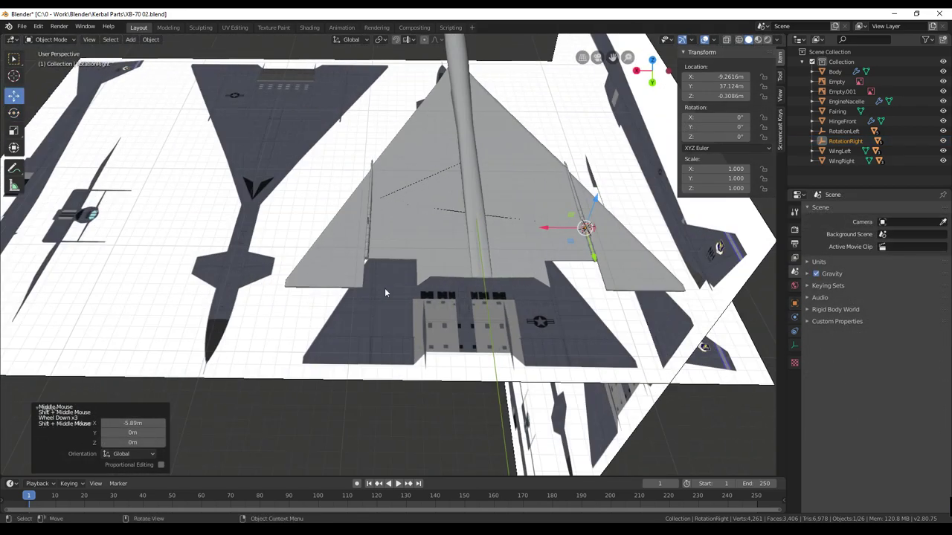
Step: Reframe the XB-70 wing, enlarge the timeline, and switch to the Animation workspace
middle_click_drag(384, 287, 534, 271)
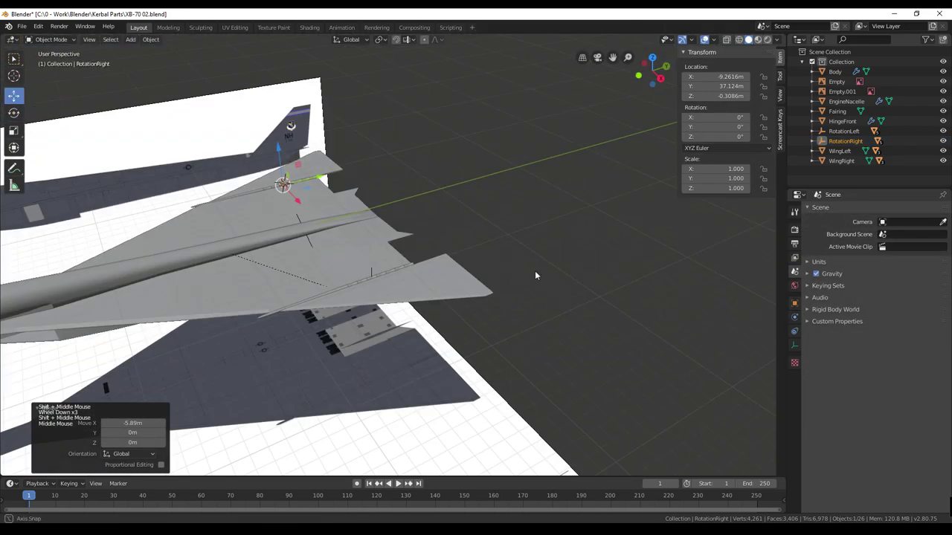
scroll(423, 300, "up", 2)
middle_click_drag(395, 289, 522, 290, "shift")
middle_click_drag(588, 275, 591, 277)
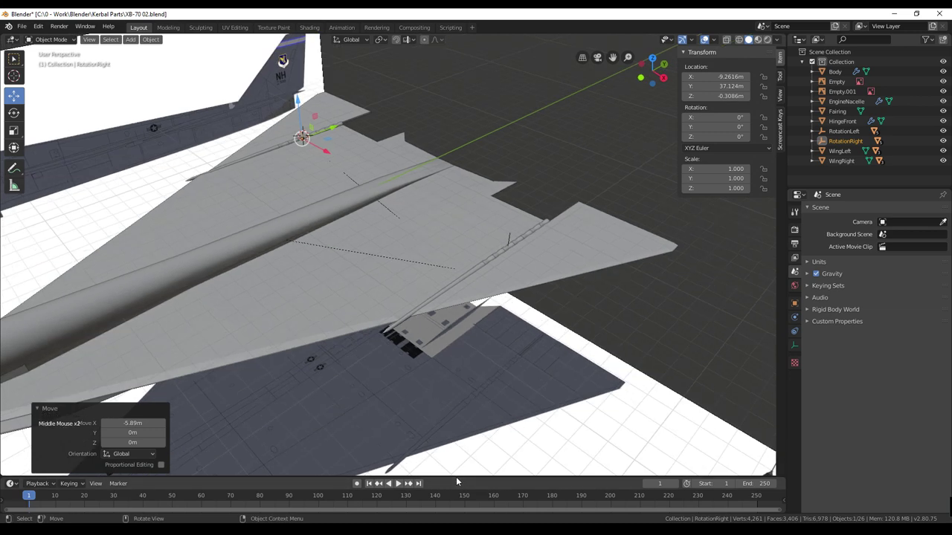
left_click_drag(456, 476, 456, 398)
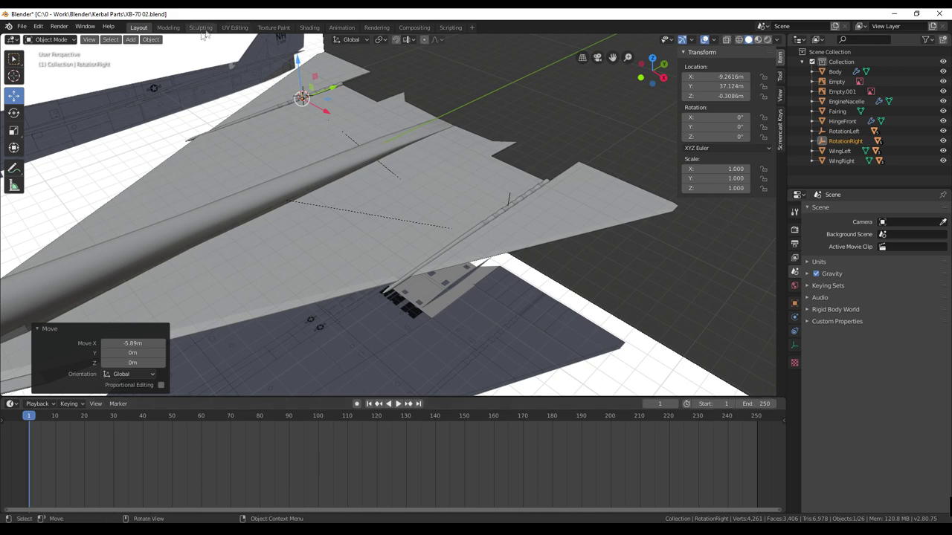
left_click(341, 28)
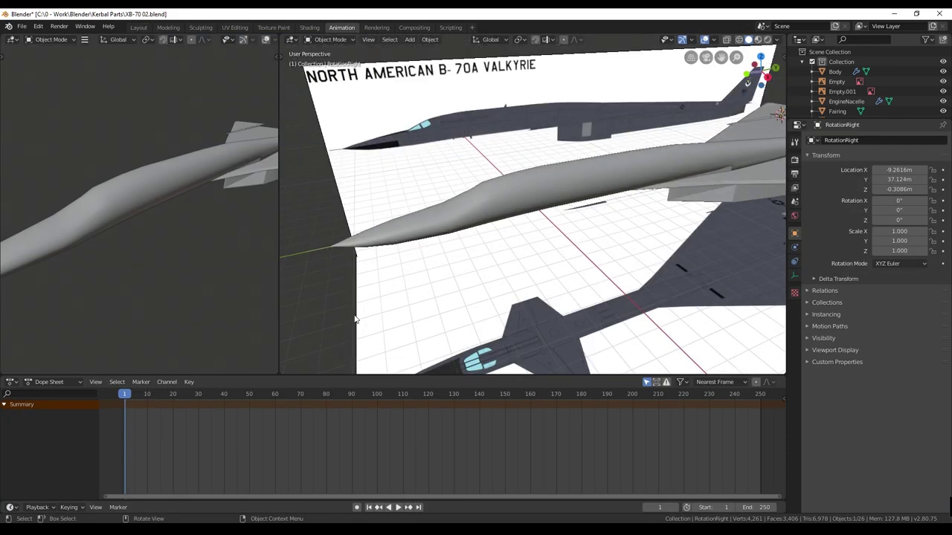
Step: Choose Rotation as the Active Keying Set in the Keying menu
left_click(68, 507)
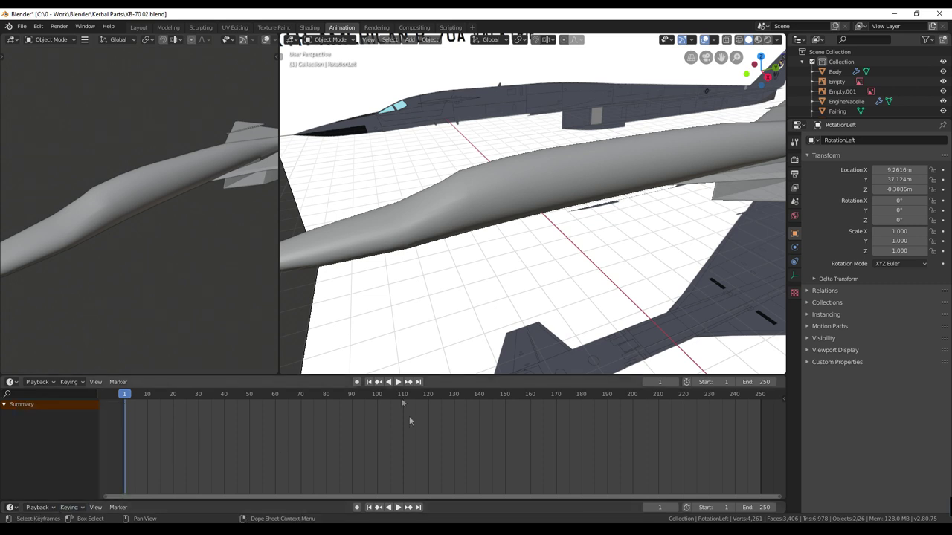
left_click(79, 512)
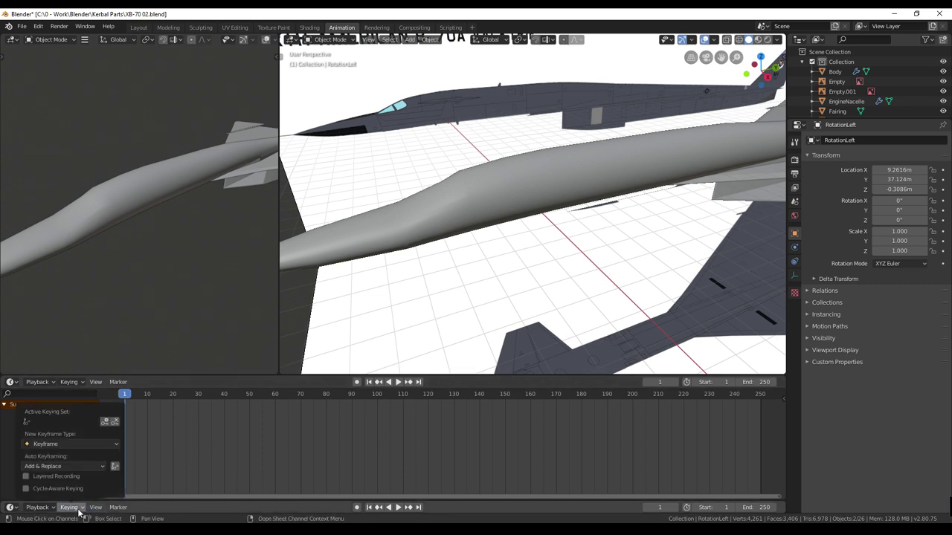
left_click(37, 421)
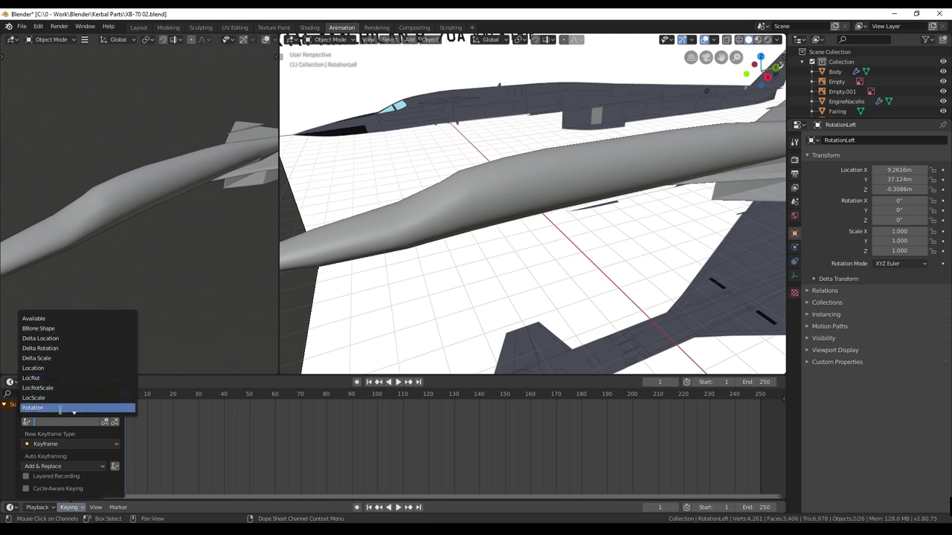
left_click(61, 408)
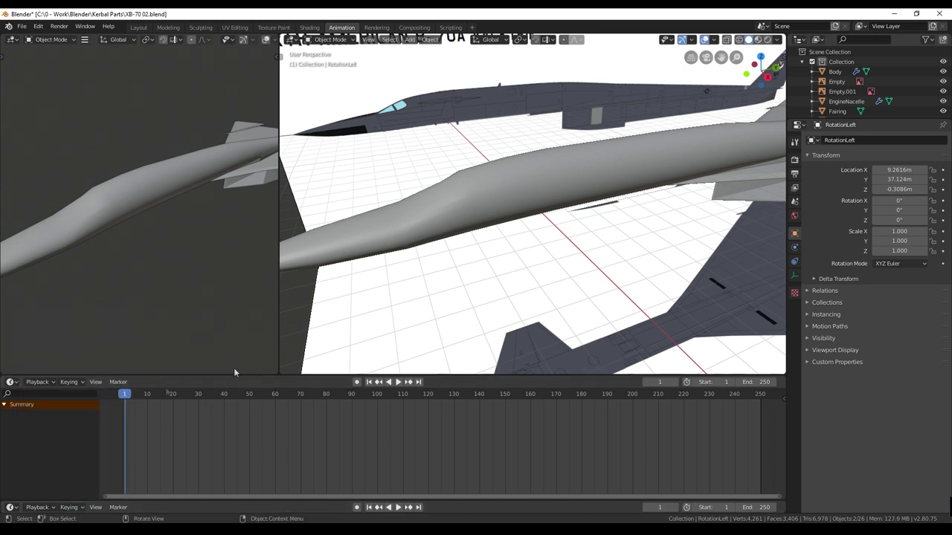
middle_click_drag(491, 210, 368, 339)
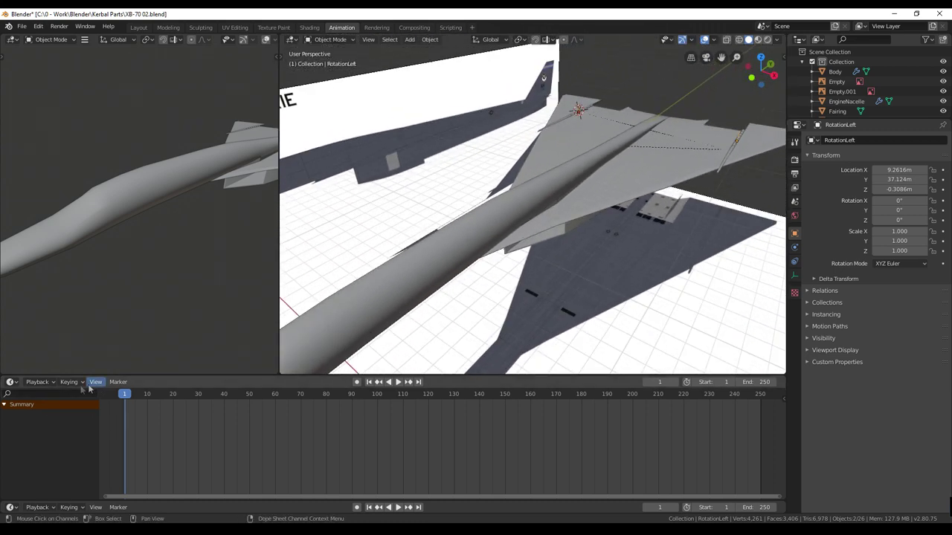
Step: Insert Keyframe-type rotation keys at frame 1 for RotationLeft and RotationRight
left_click(75, 383)
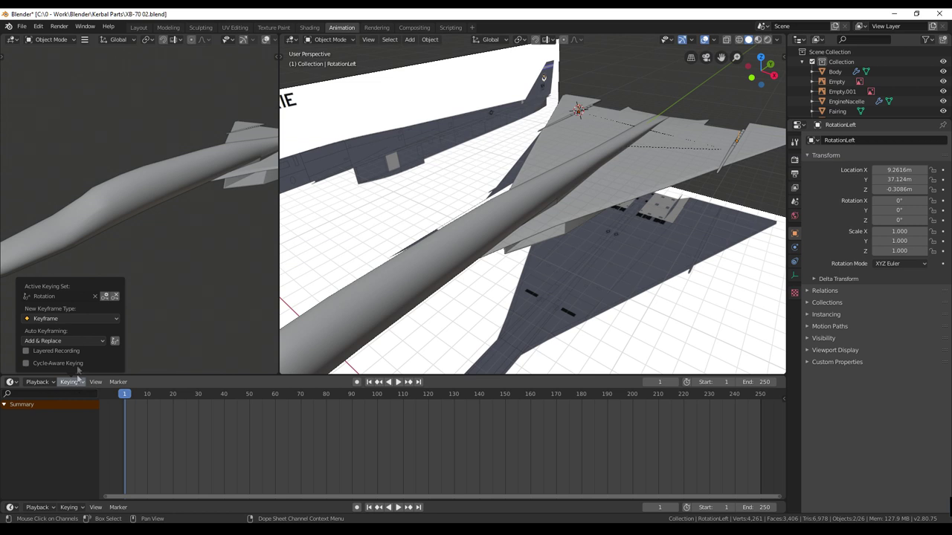
left_click(74, 318)
left_click(64, 330)
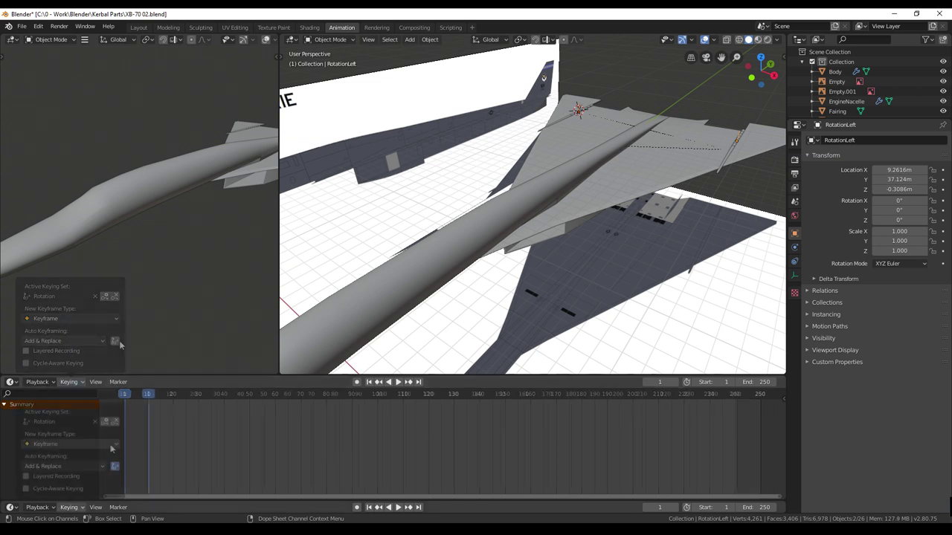
left_click(112, 444)
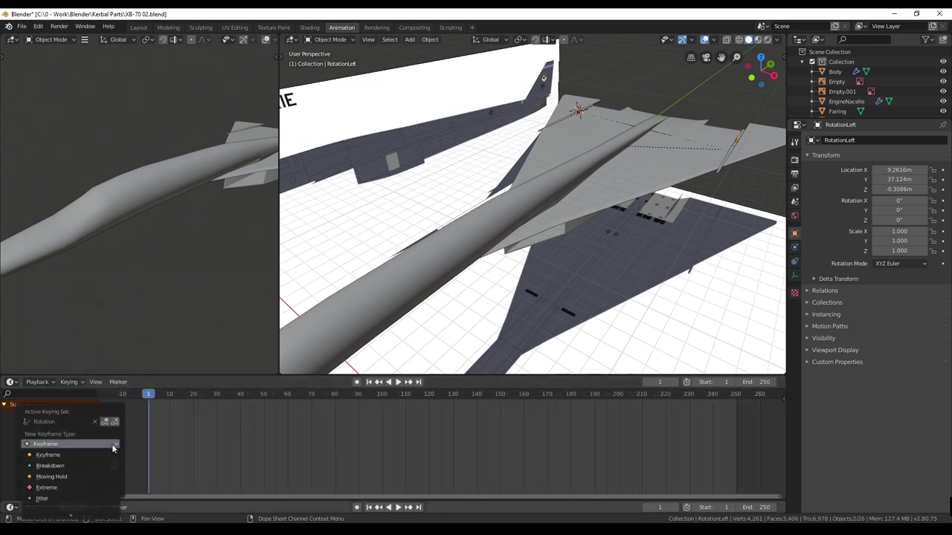
left_click(111, 444)
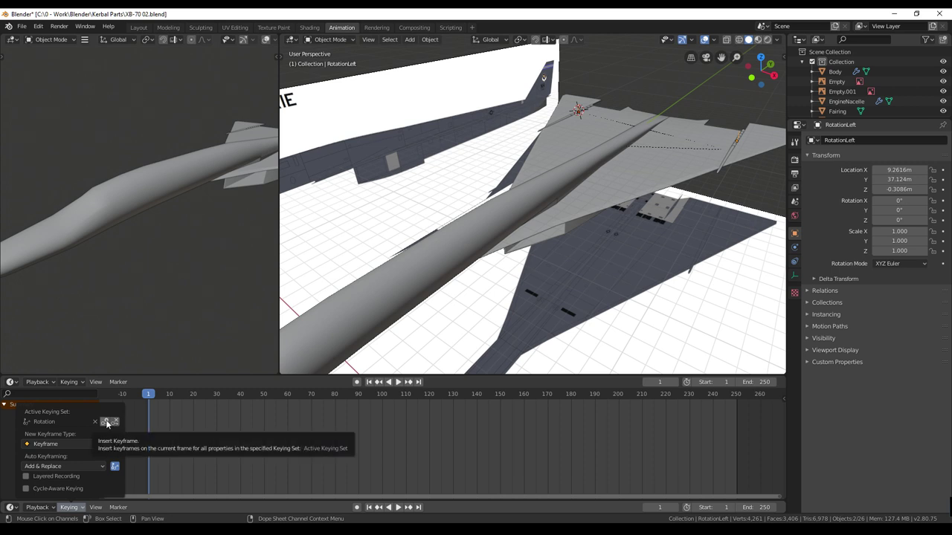
left_click(106, 423)
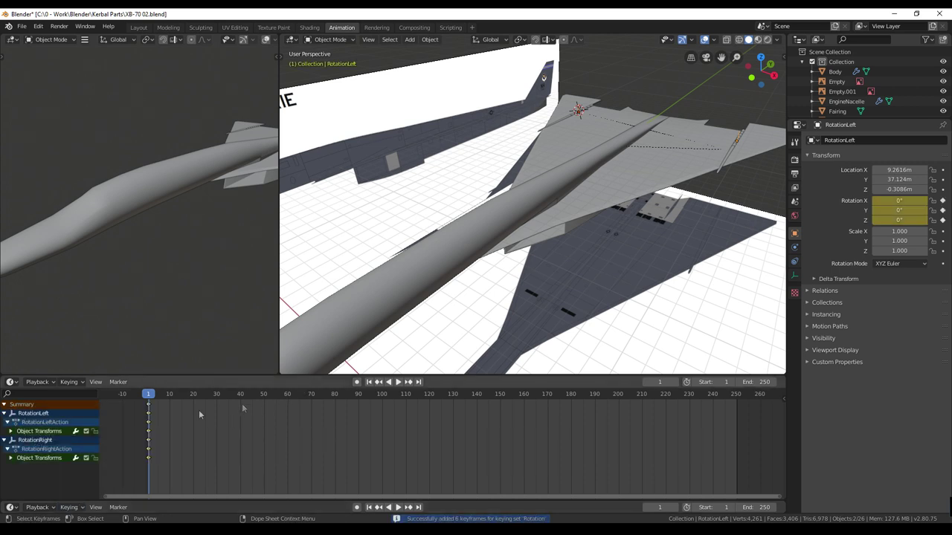
left_click(69, 507)
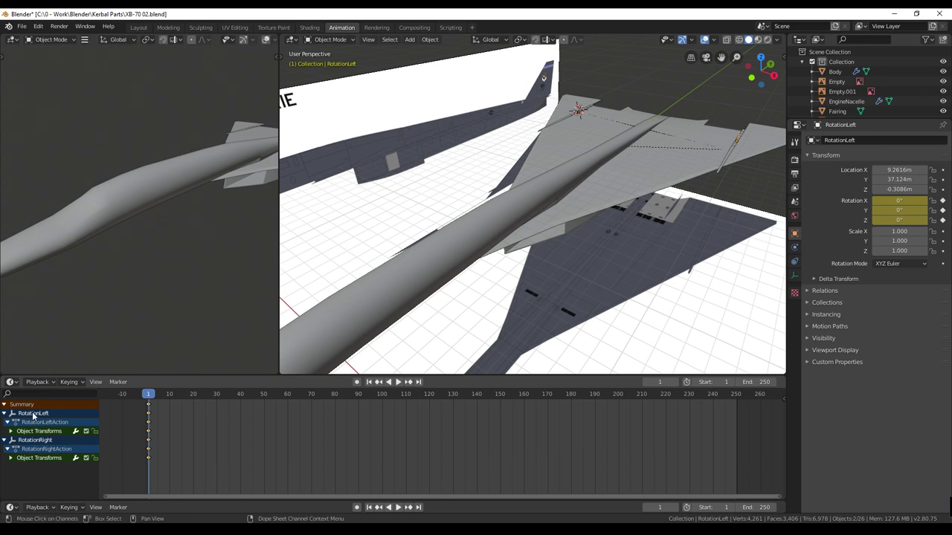
left_click(287, 423)
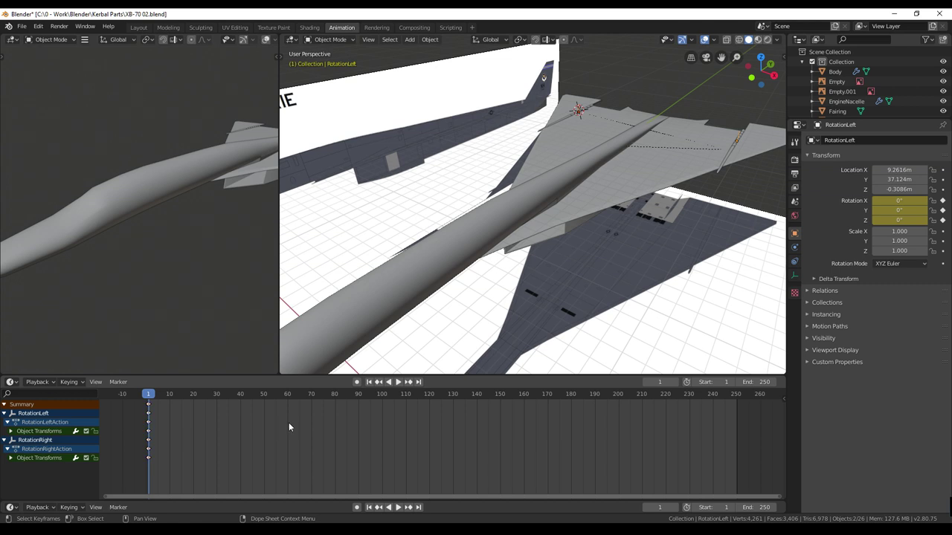
Step: At frame 60, show the transform sidebar and try RotationLeft at 45° Y rotation
left_click_drag(287, 396, 288, 398)
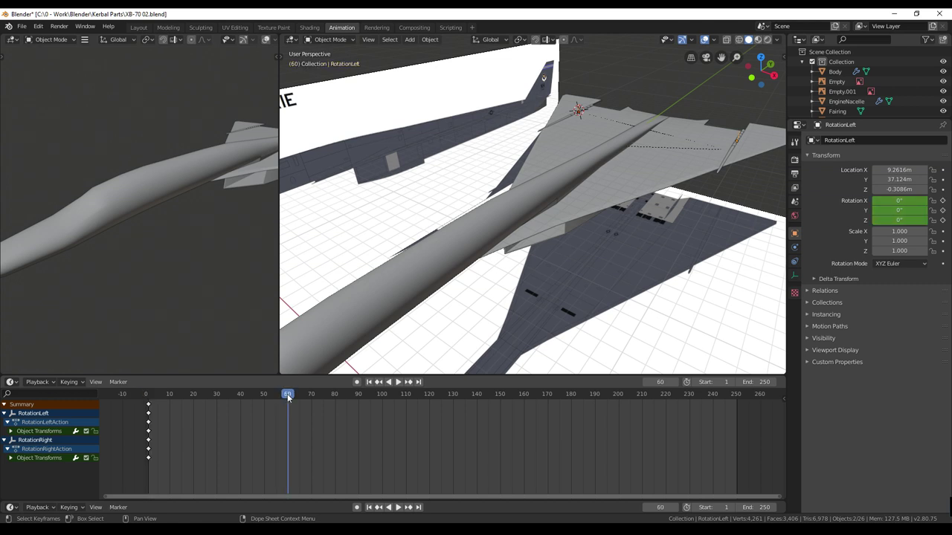
middle_click_drag(595, 316, 490, 349, "shift")
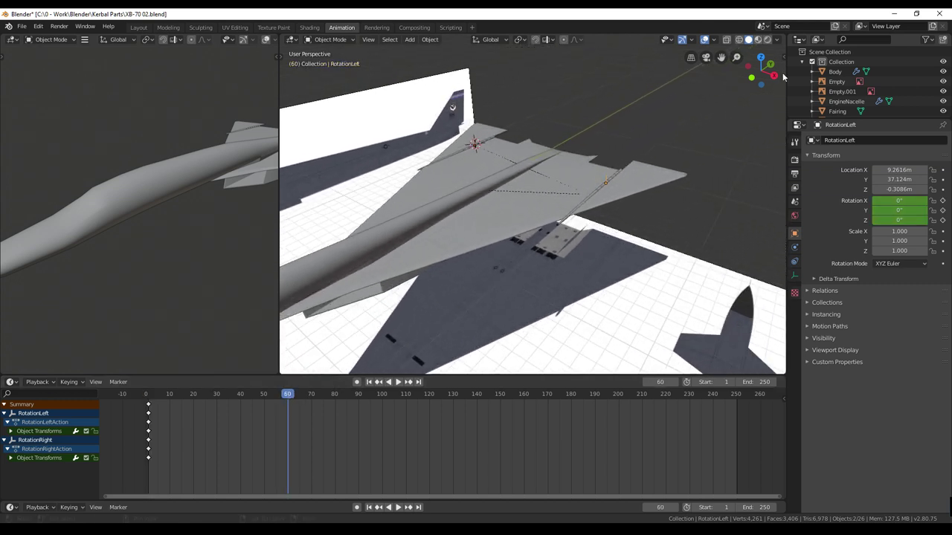
middle_click_drag(698, 98, 718, 183, "shift")
scroll(718, 183, "up", 3)
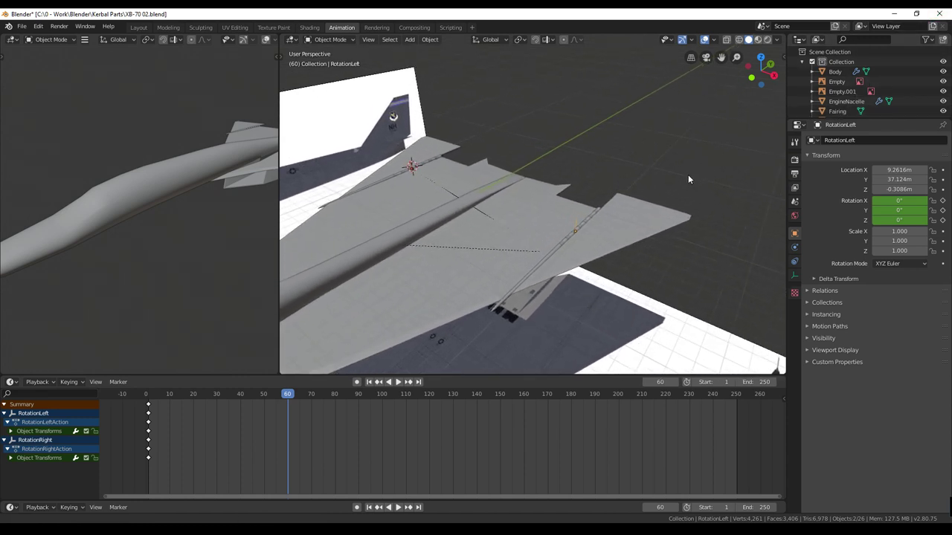
key("n")
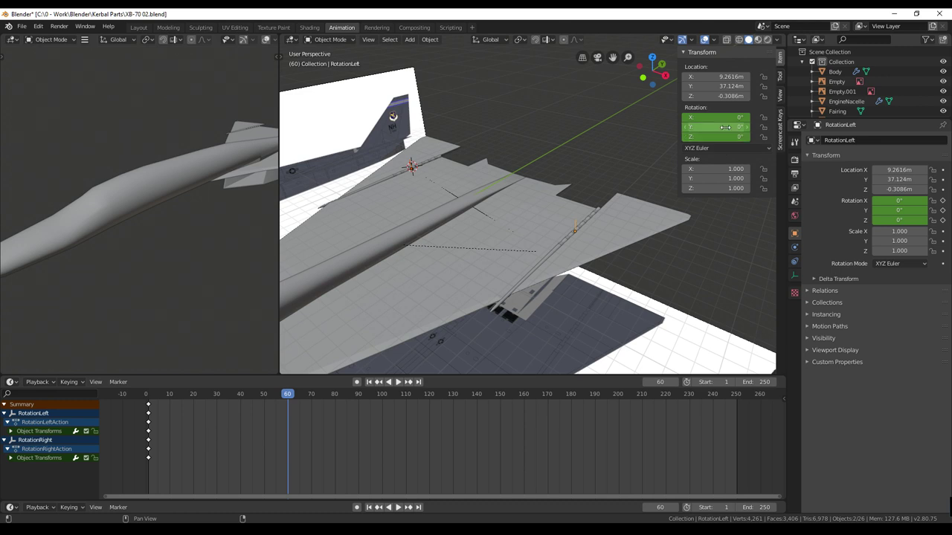
middle_click_drag(586, 205, 601, 195)
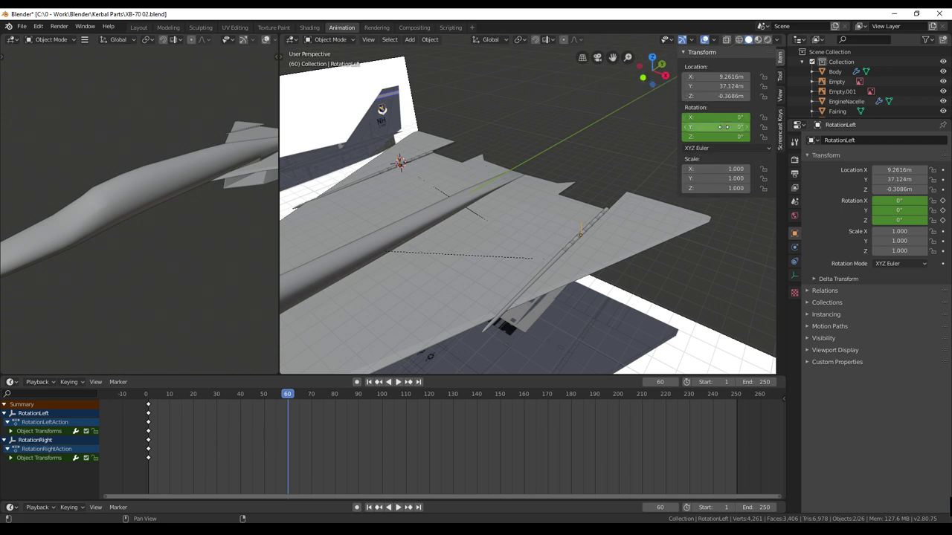
left_click_drag(714, 127, 790, 126)
middle_click_drag(551, 223, 538, 196)
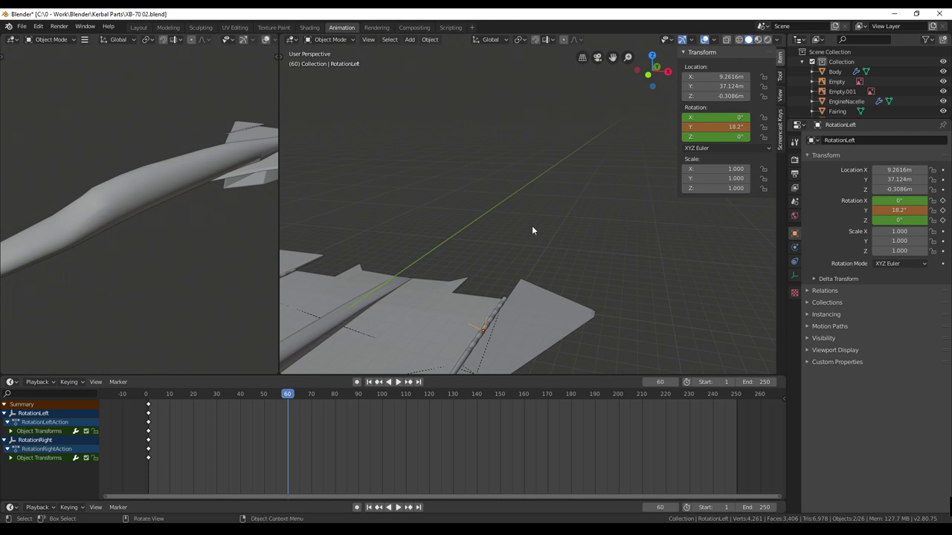
scroll(532, 226, "down", 3)
scroll(530, 232, "up", 2)
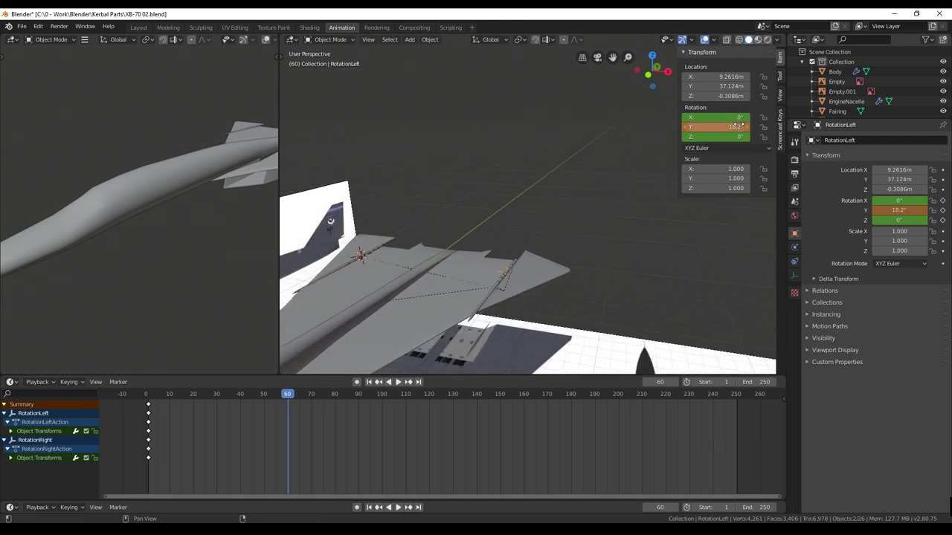
left_click(737, 127)
type("45")
key("Return")
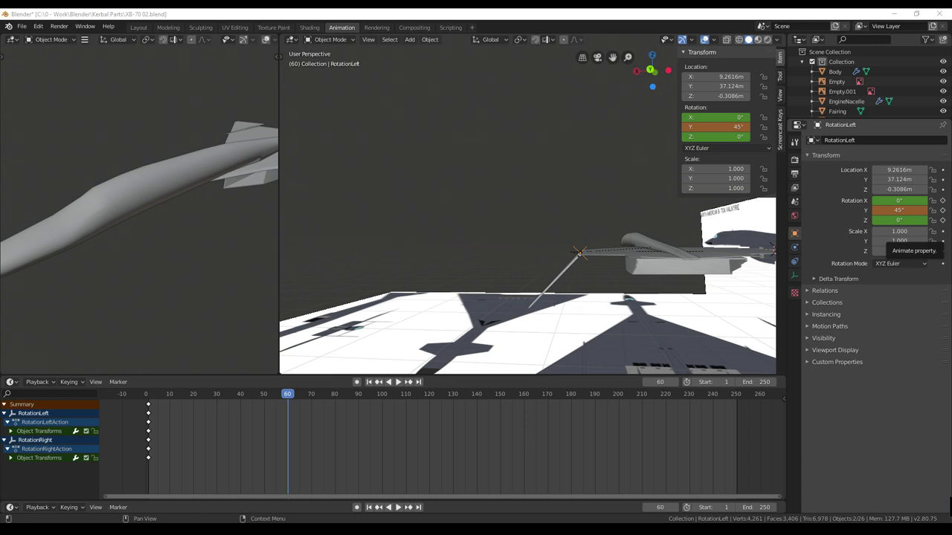
Step: Raise RotationLeft's Y rotation to 60°, then 65°
mouse_move(601, 193)
middle_mouse_down("shift")
mouse_move(571, 213)
mouse_move(616, 205)
middle_mouse_up("shift")
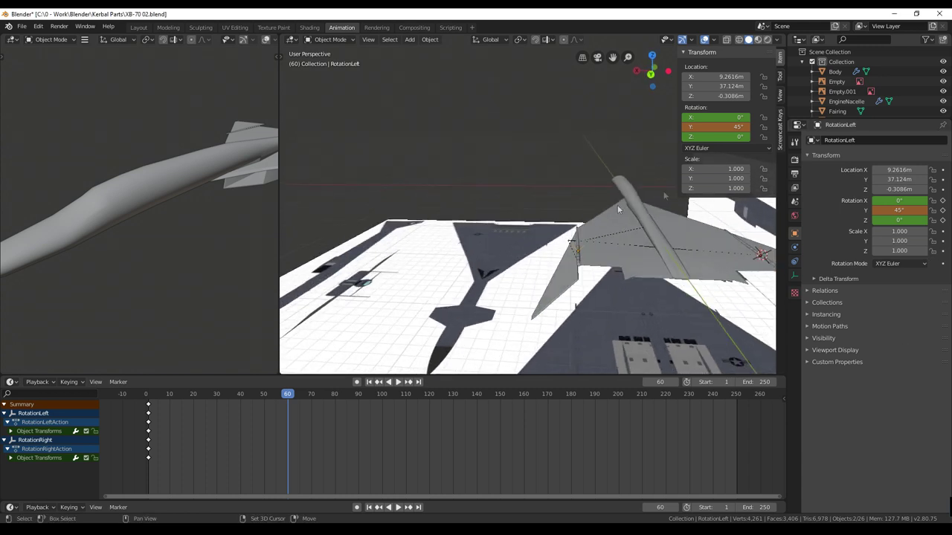
left_click(738, 127)
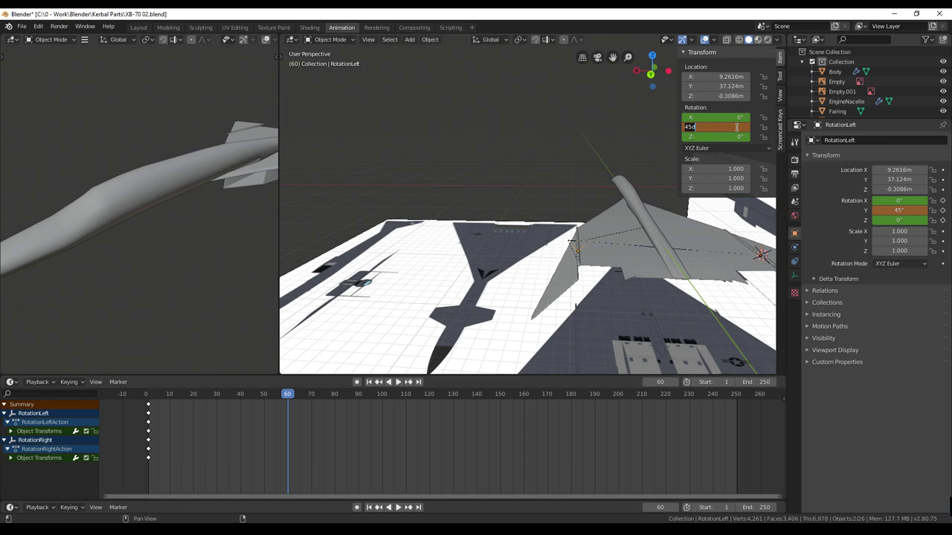
type("60")
key("Return")
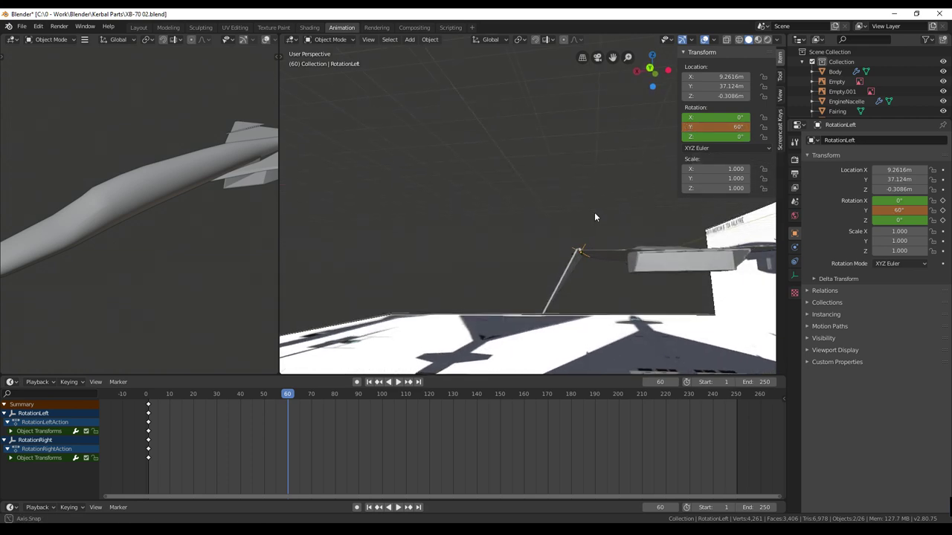
key("r")
key("y")
key("5")
key("Return")
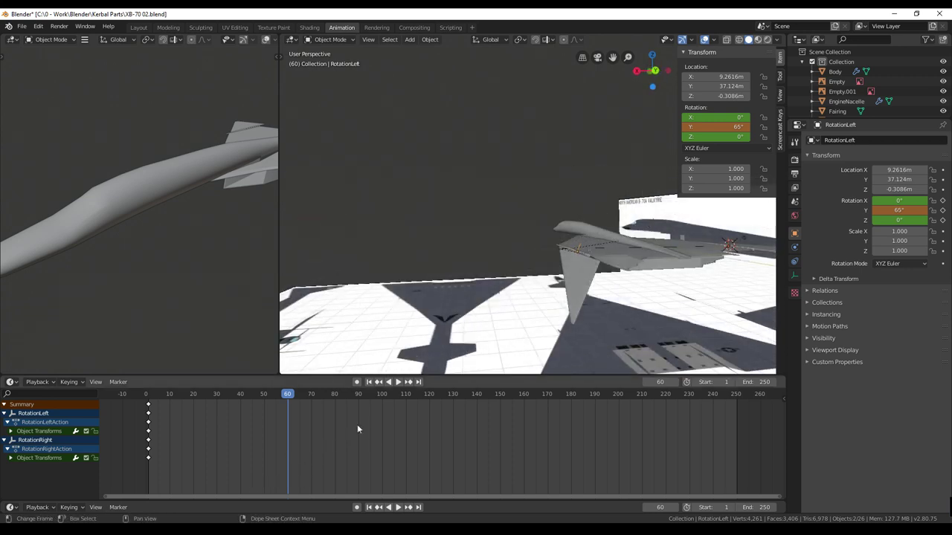
Step: At frame 90, set RotationLeft's Y rotation to 65°
left_click(358, 395)
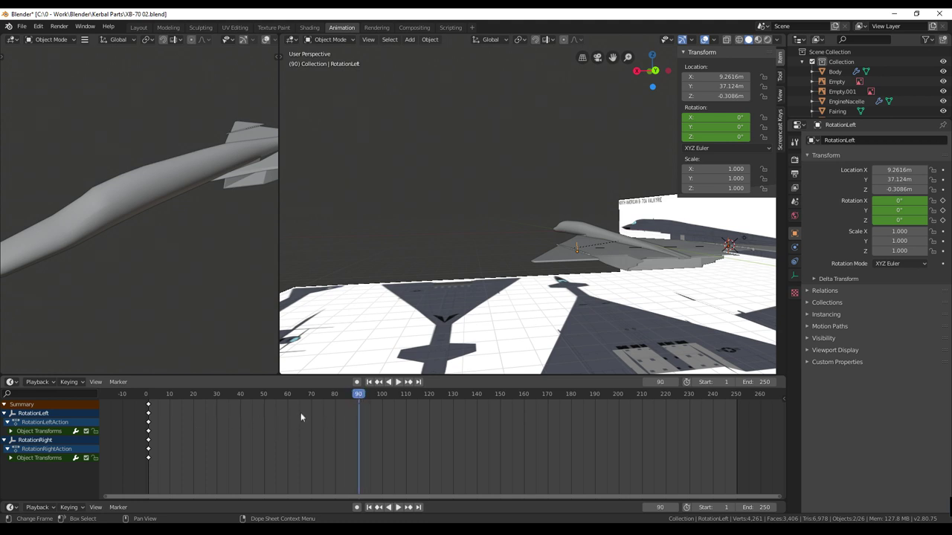
left_click(736, 127)
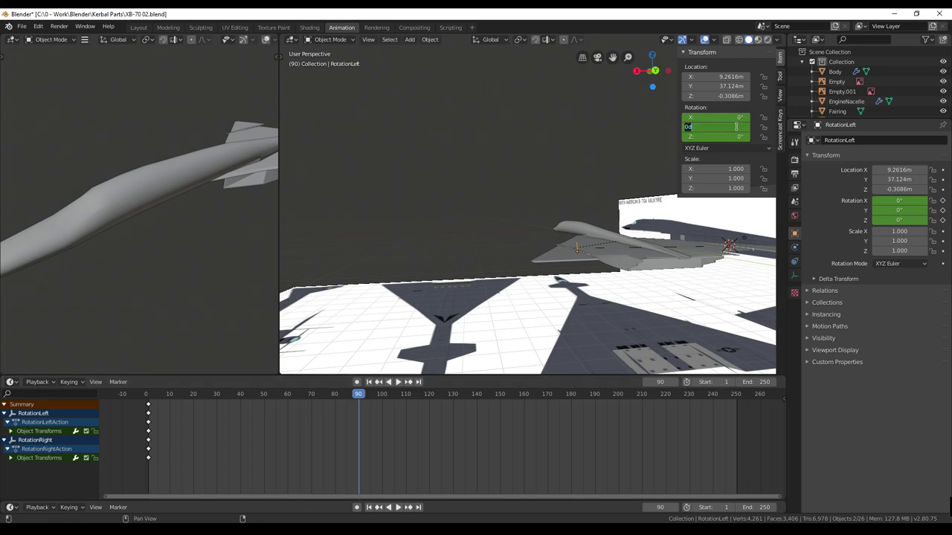
type("65")
key("Return")
middle_click_drag(566, 238, 478, 177)
scroll(541, 148, "up", 2)
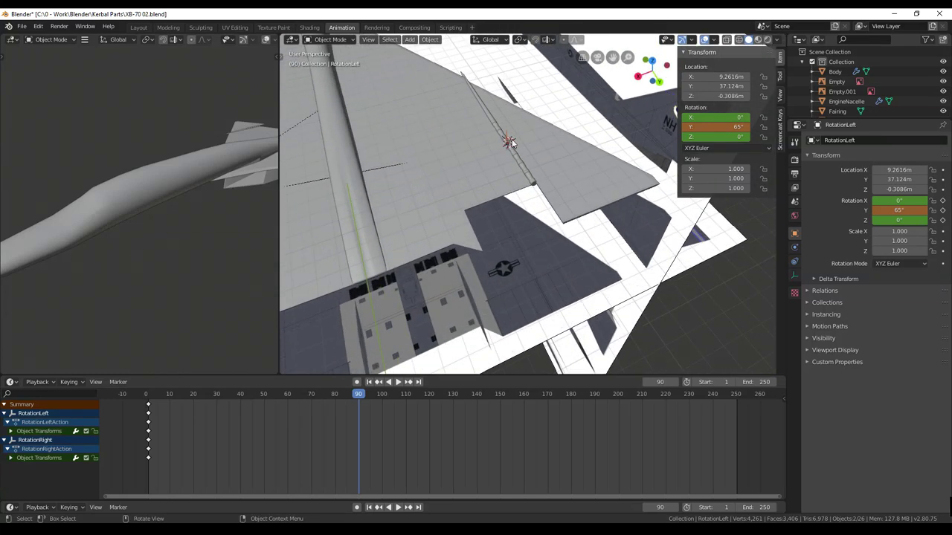
Step: Set RotationRight's Y rotation to -65°
scroll(848, 89, "down", 3)
left_click(846, 89)
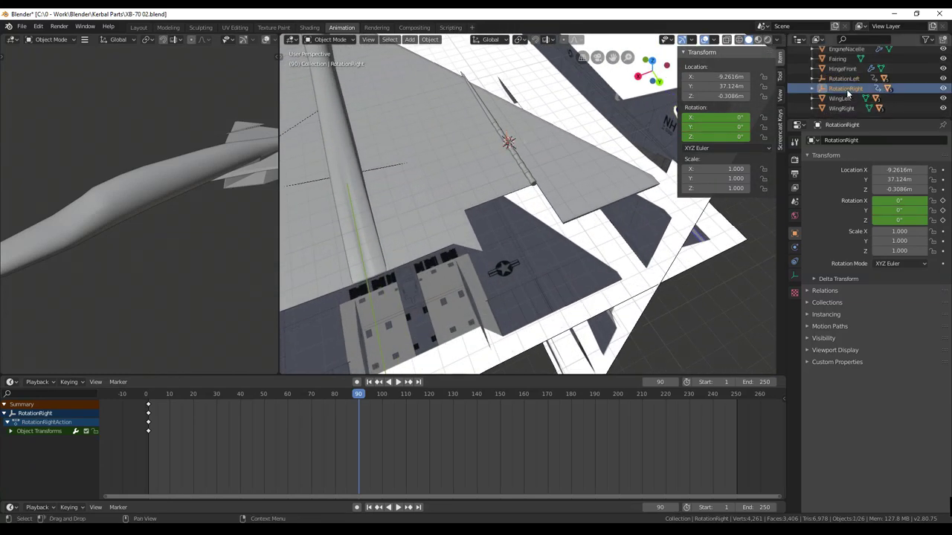
middle_click_drag(580, 194, 655, 163)
left_click(719, 127)
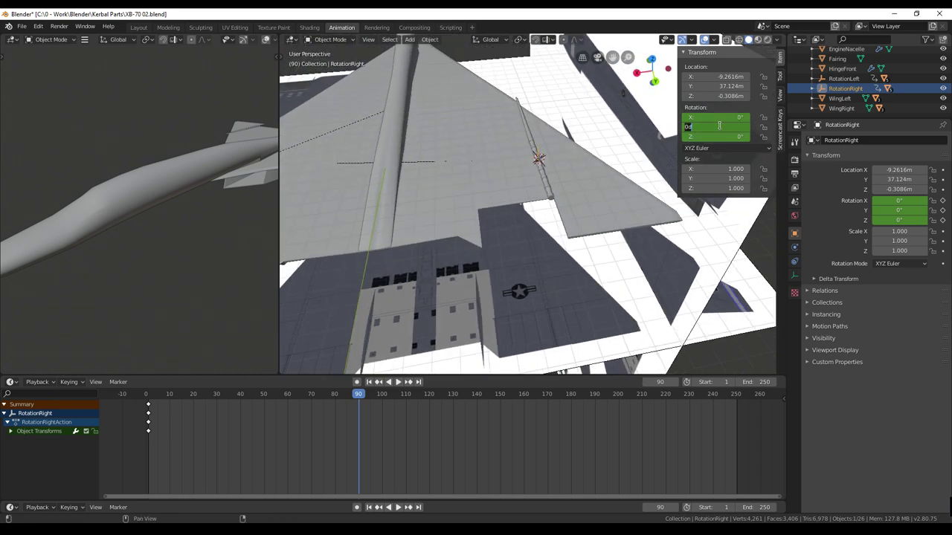
key("Return")
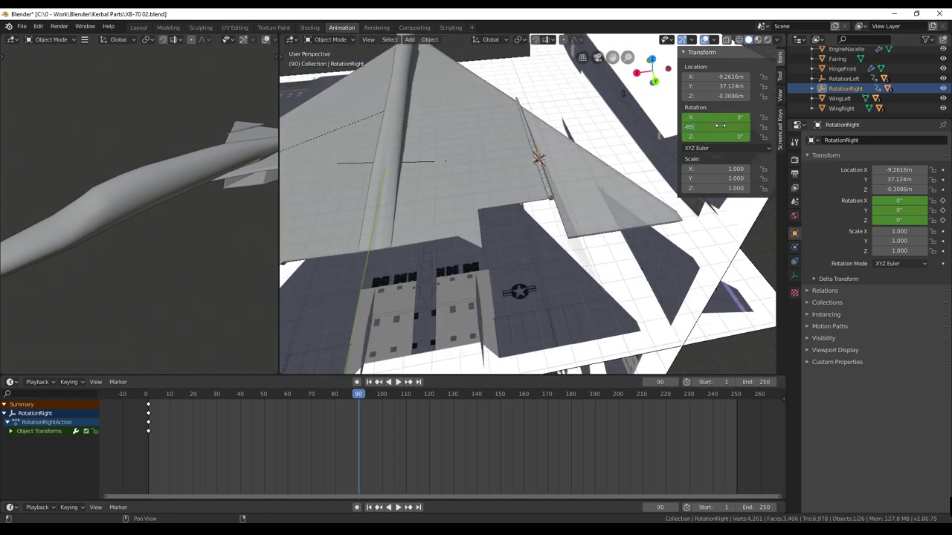
middle_click_drag(511, 315, 520, 190)
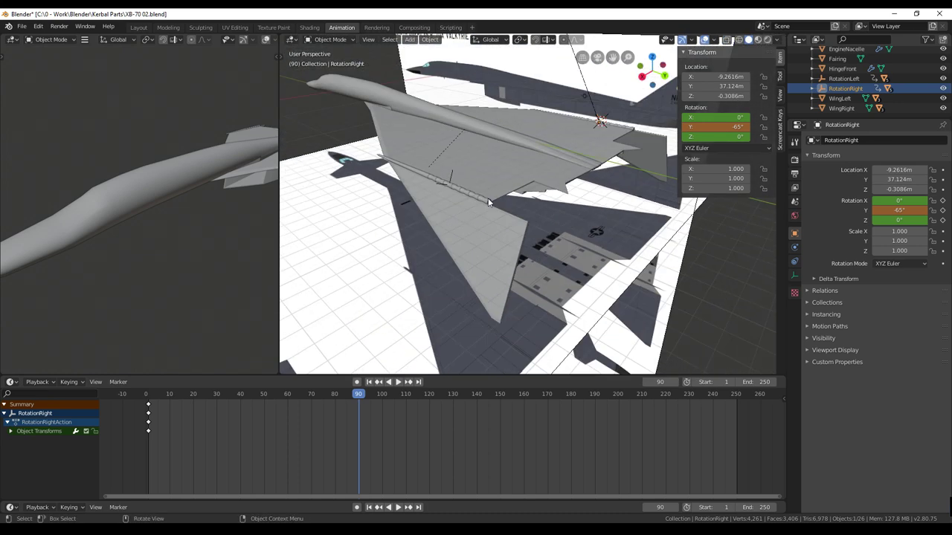
Step: Key both RotationLeft and RotationRight rotations at frame 90, then return to frame 0
left_click(844, 79, "ctrl")
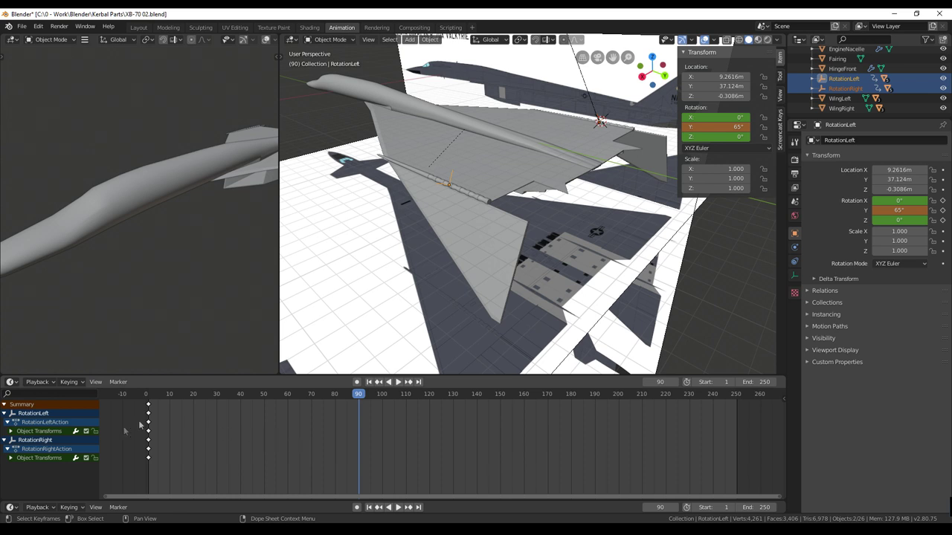
left_click(75, 509)
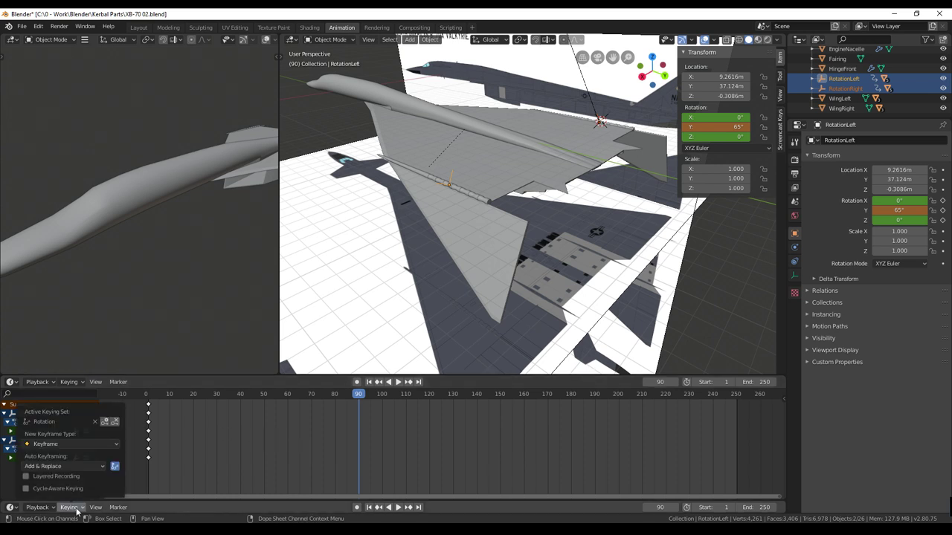
left_click(105, 422)
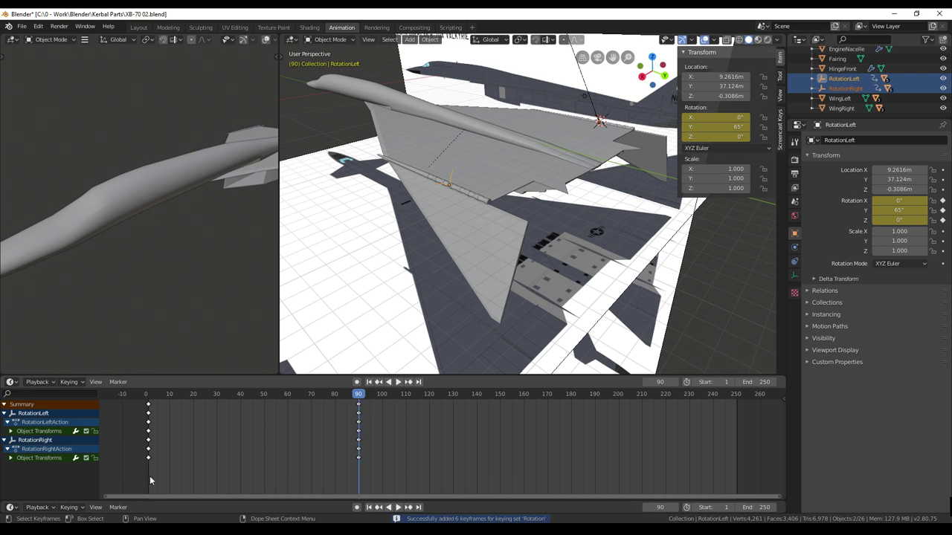
left_click(148, 394)
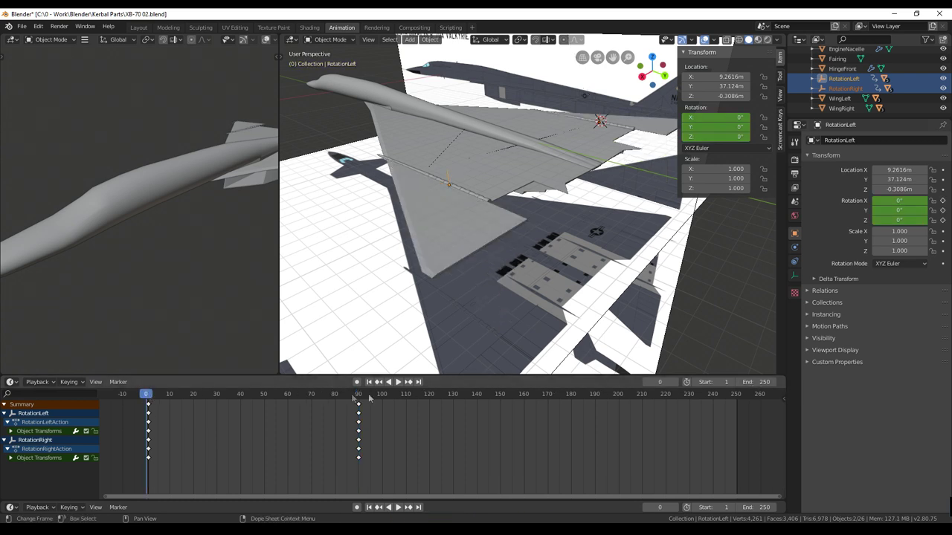
Step: Play the wing tilt animation, then set the scene's end frame to 100
left_click(398, 381)
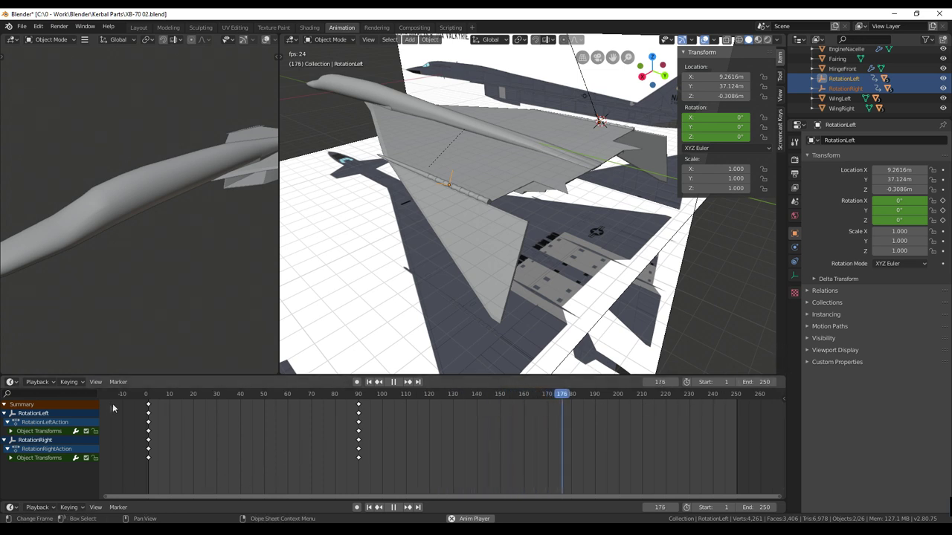
key("space")
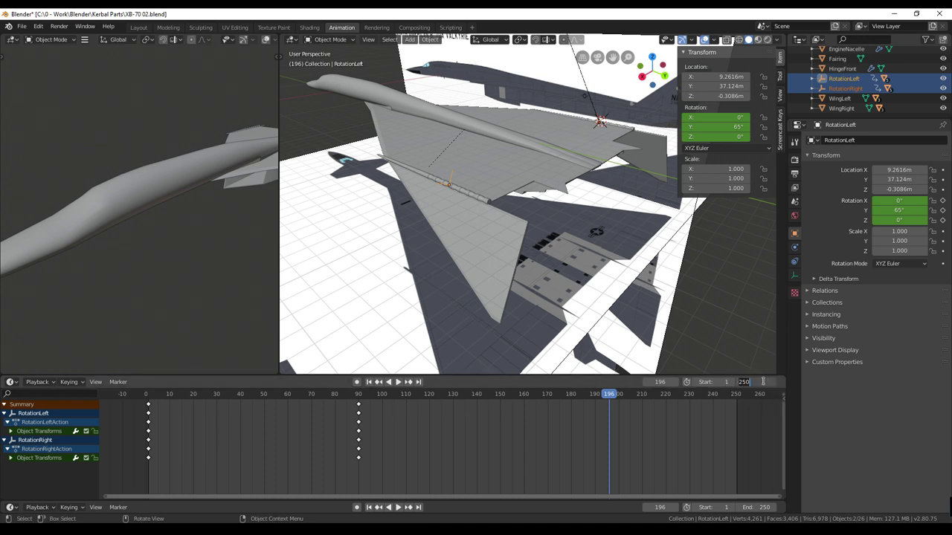
type("100")
key("Return")
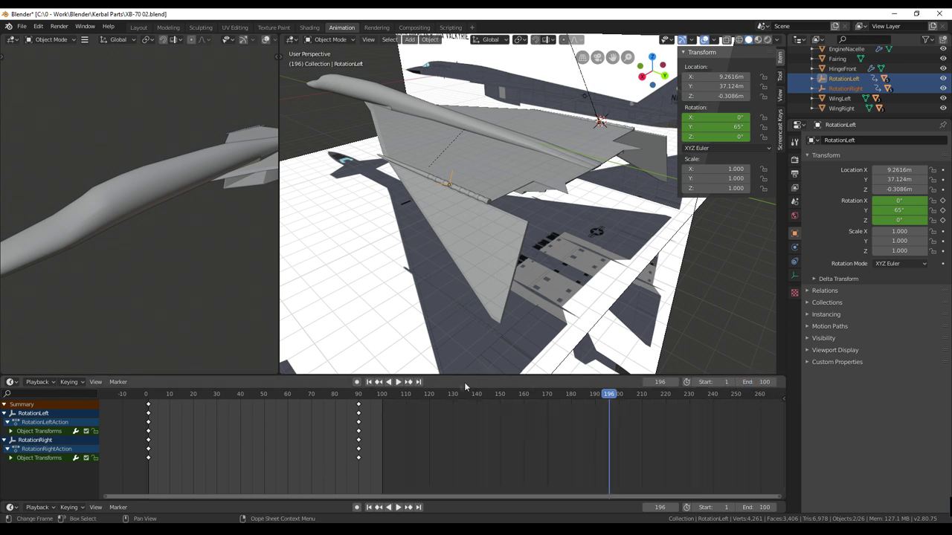
Step: Scrub through the wing tilt animation while viewing the aircraft from several angles
middle_click_drag(521, 320, 554, 242)
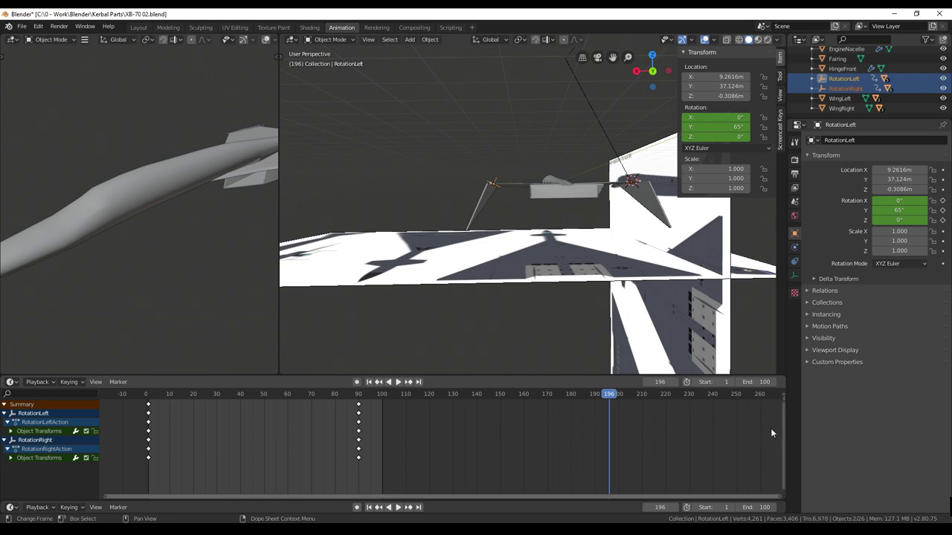
scroll(573, 402, "up", 3)
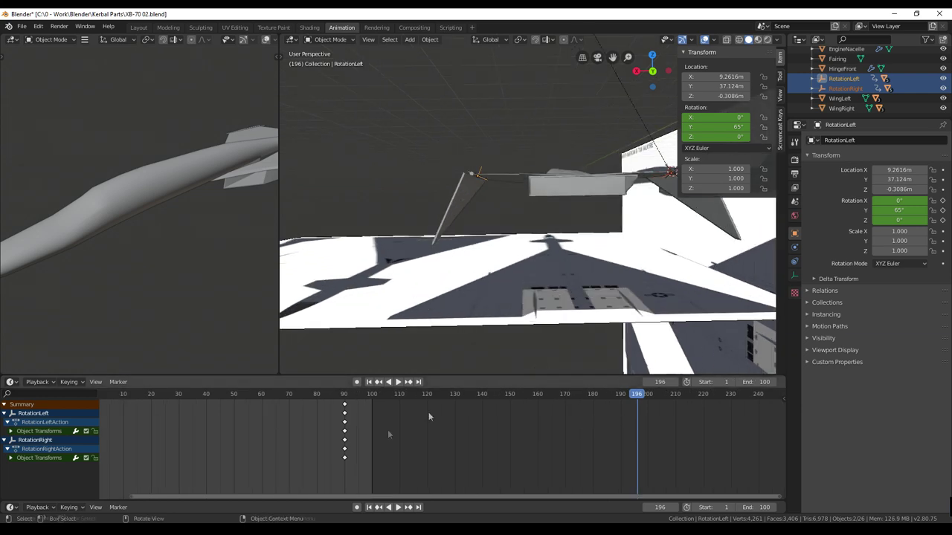
middle_click_drag(504, 190, 672, 252)
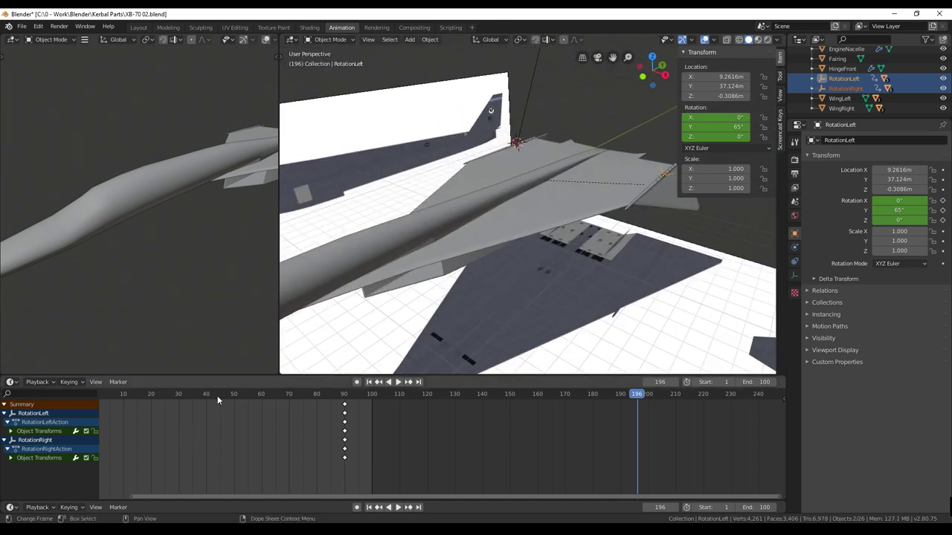
left_click_drag(217, 395, 286, 400)
left_click_drag(184, 399, 305, 399)
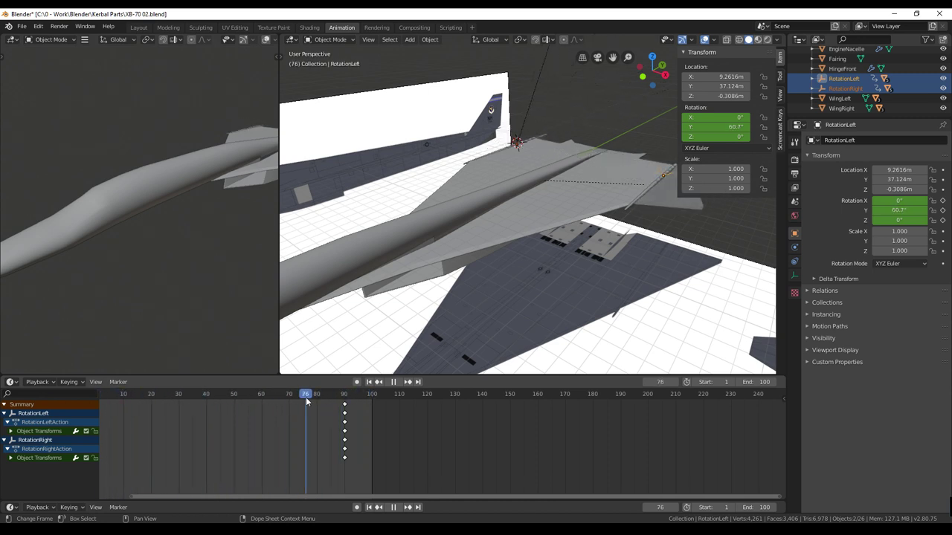
middle_click_drag(497, 312, 579, 293)
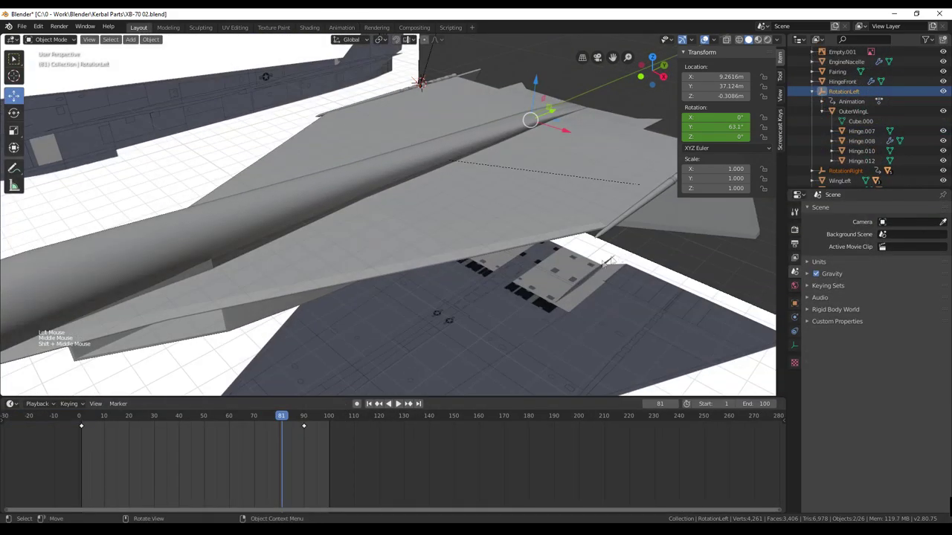
scroll(559, 253, "down", 6)
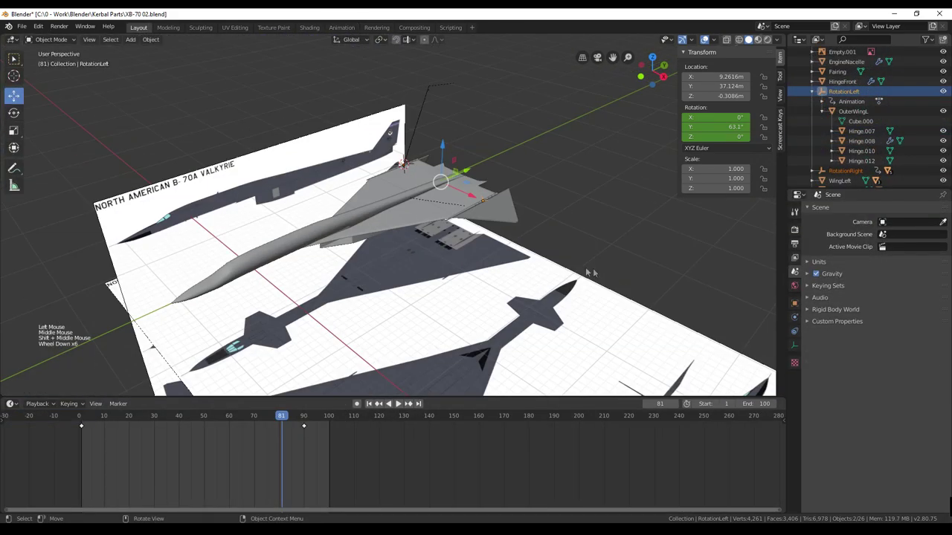
middle_click_drag(547, 253, 523, 277)
scroll(559, 253, "up", 3)
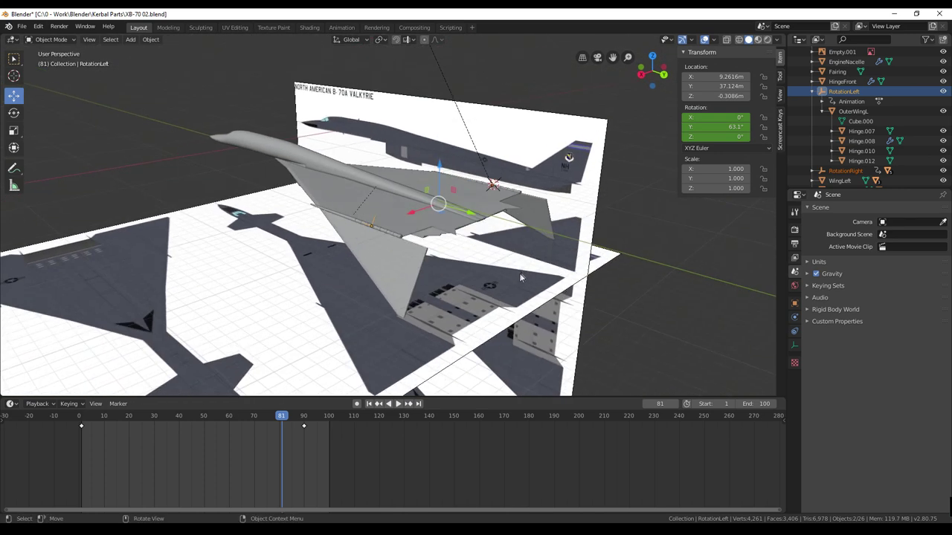
middle_click_drag(504, 282, 530, 360)
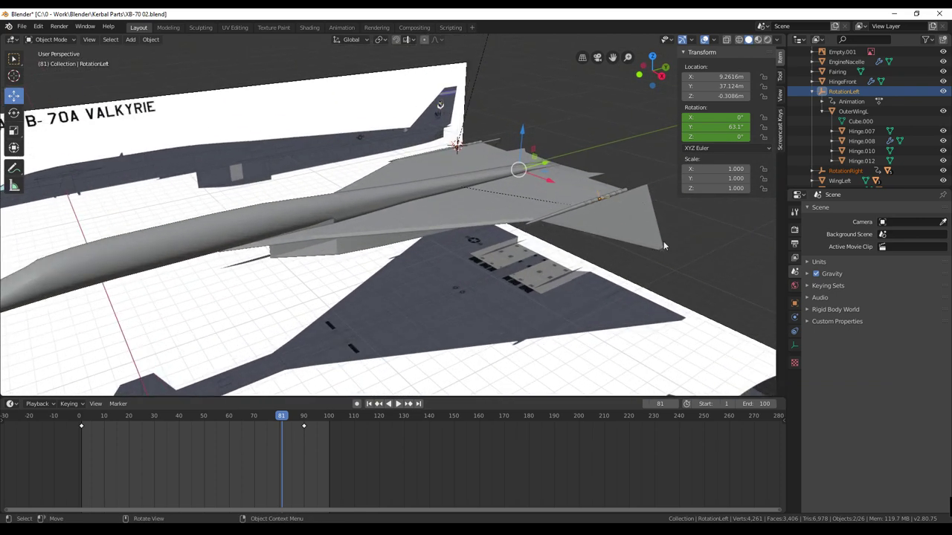
middle_click_drag(633, 194, 546, 261)
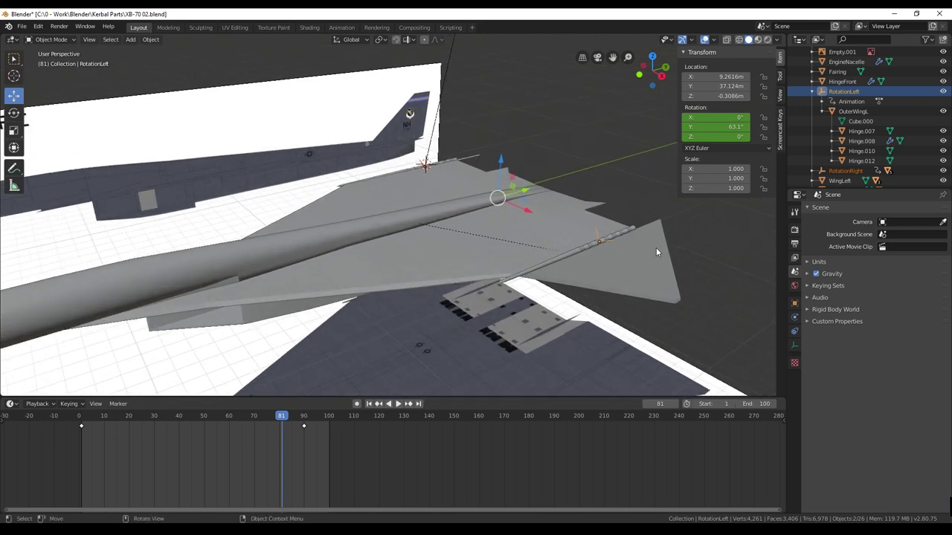
middle_click_drag(656, 251, 713, 237)
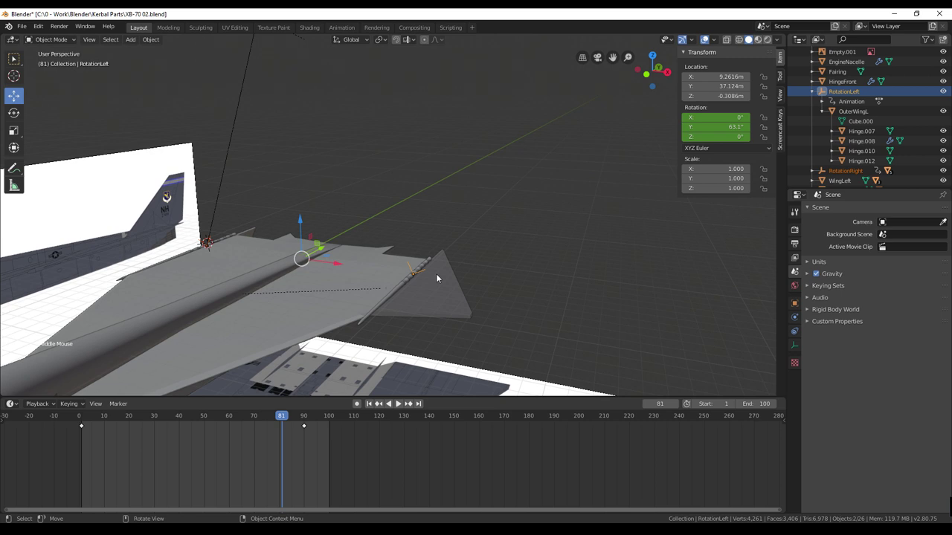
Step: Rewind to frame 0 with the outer wings level and frame the aircraft
left_click(86, 429)
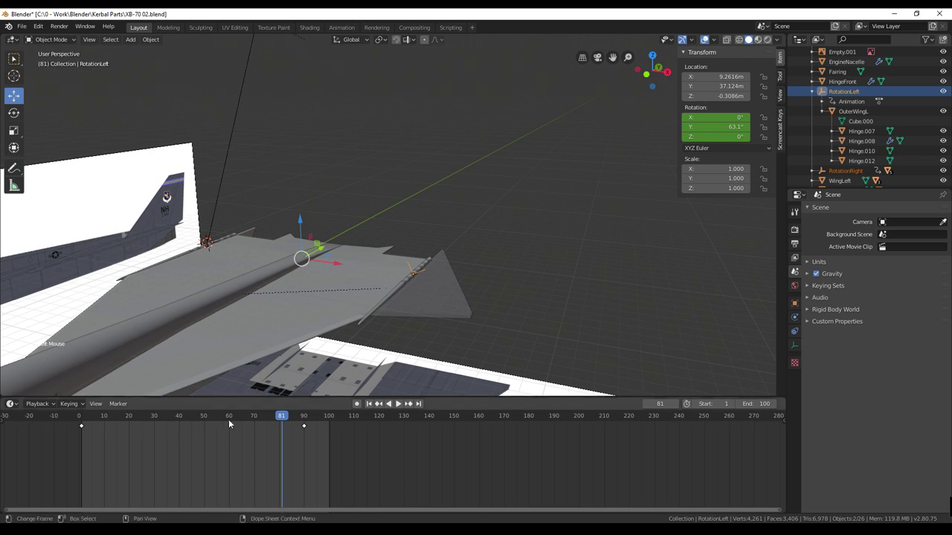
left_click_drag(281, 420, 79, 420)
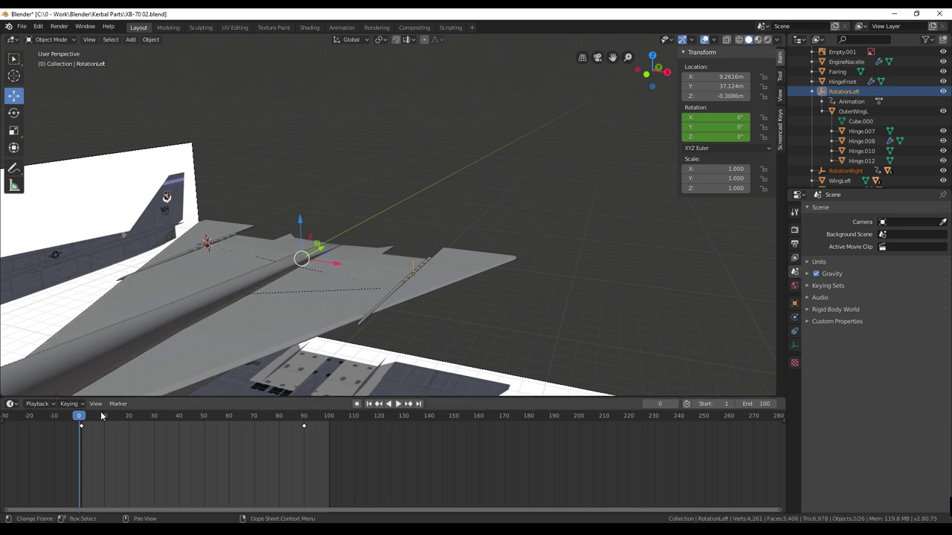
mouse_move(80, 420)
left_mouse_down()
mouse_move(318, 419)
mouse_move(79, 419)
left_mouse_up()
middle_click_drag(682, 342, 637, 351)
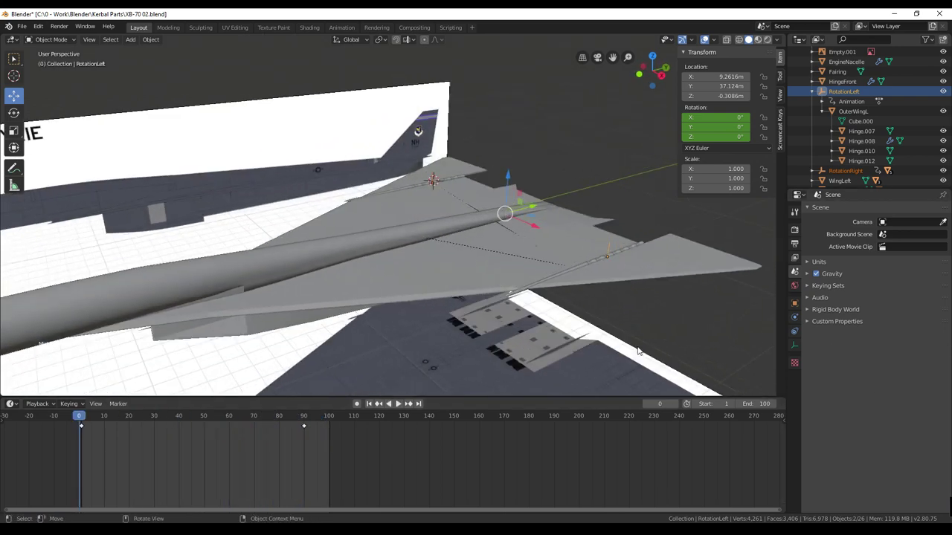
scroll(537, 311, "down", 7)
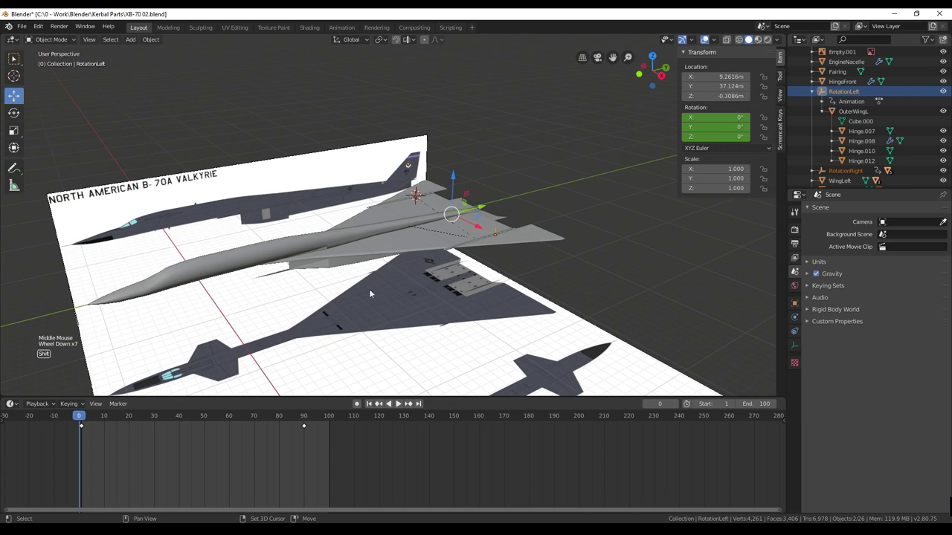
middle_click_drag(369, 288, 432, 302, "shift")
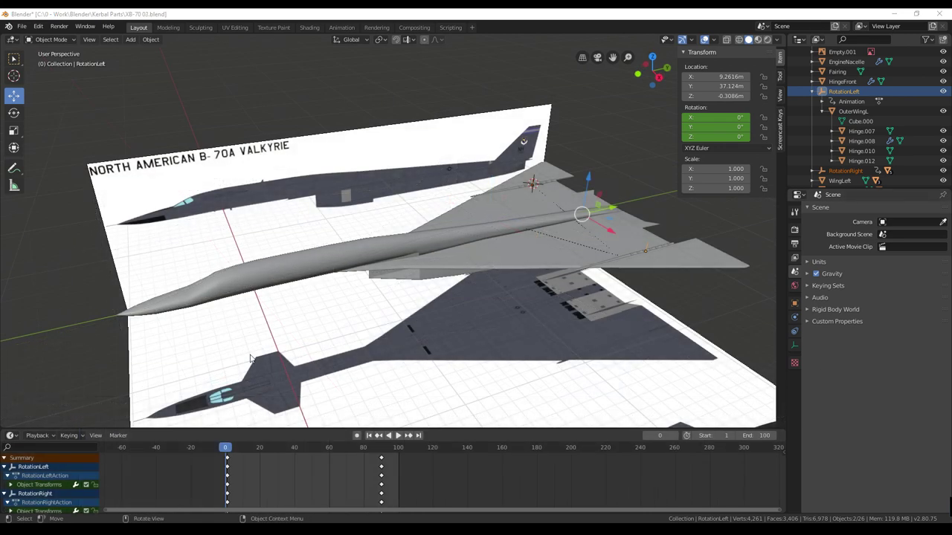
Step: Show the Dope Sheet with Object Transforms expanded into rotation channels
left_click(13, 438)
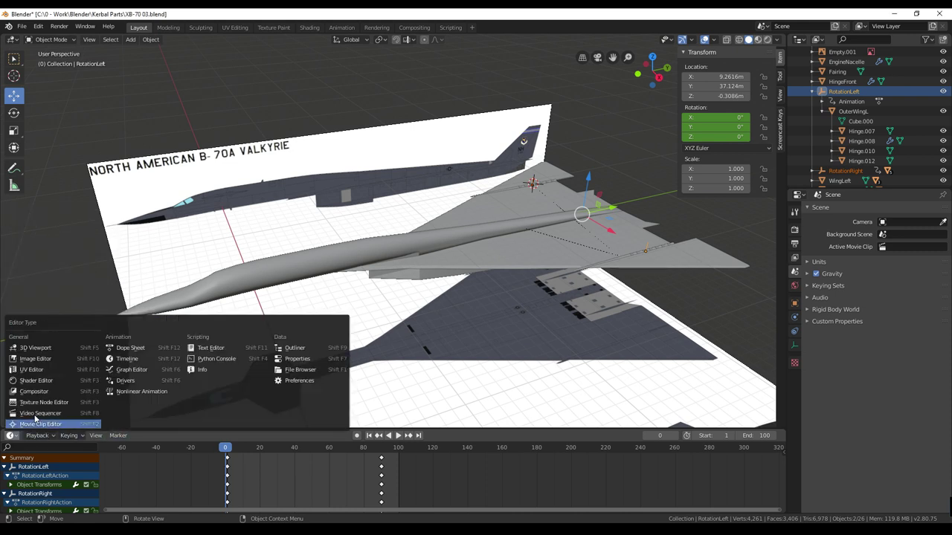
left_click(150, 349)
left_click(4, 468)
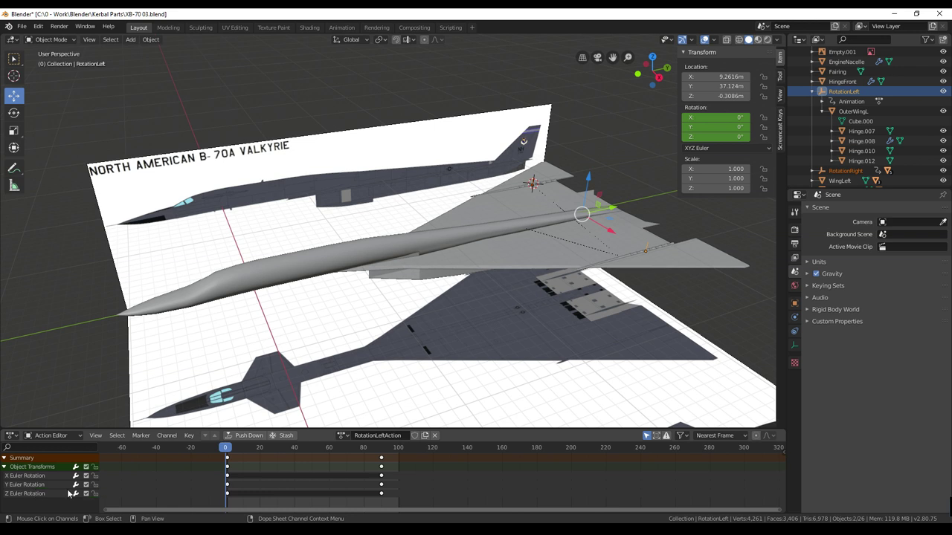
Step: Replace the bottom panel with the Graph Editor
left_click(12, 435)
left_click(138, 380)
left_click(12, 435)
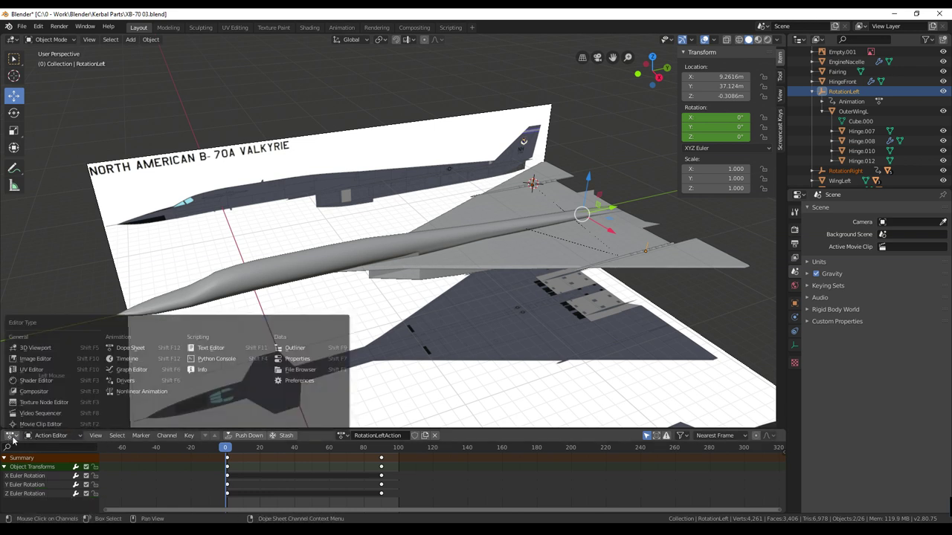
left_click(118, 370)
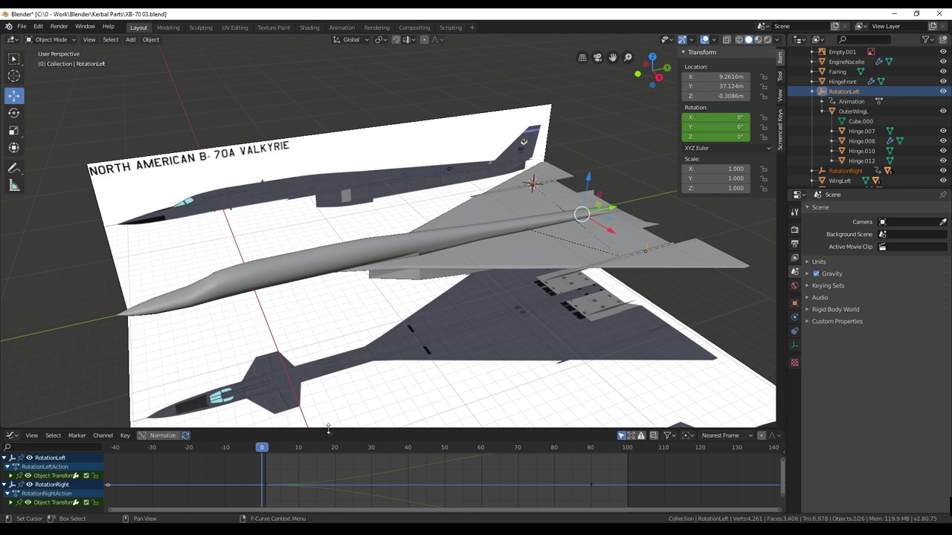
Step: Enlarge the Graph Editor to inspect the +65° and −65° hinge rotation curves, then shrink it
left_click_drag(327, 431, 350, 186)
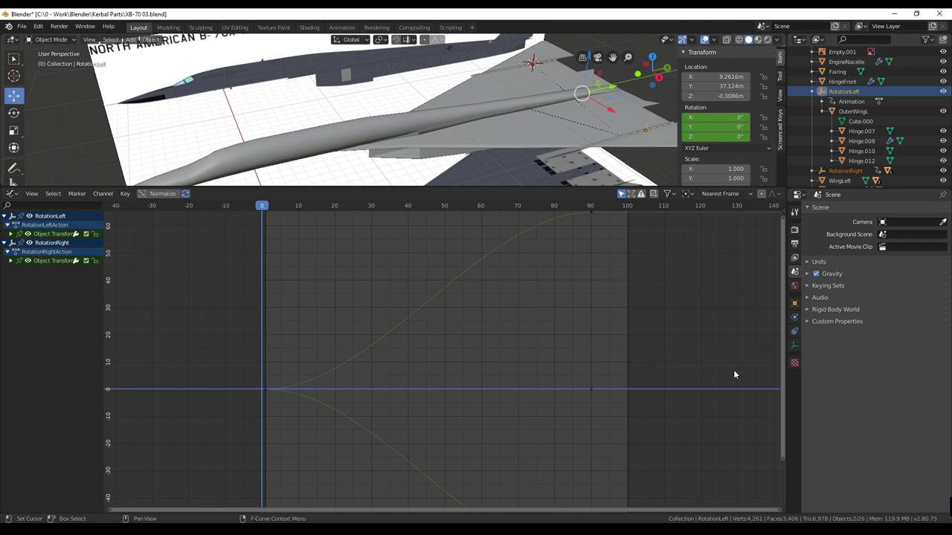
mouse_move(783, 461)
left_mouse_down()
mouse_move(782, 409)
mouse_move(779, 523)
mouse_move(783, 468)
left_mouse_up()
left_click_drag(783, 459, 783, 500)
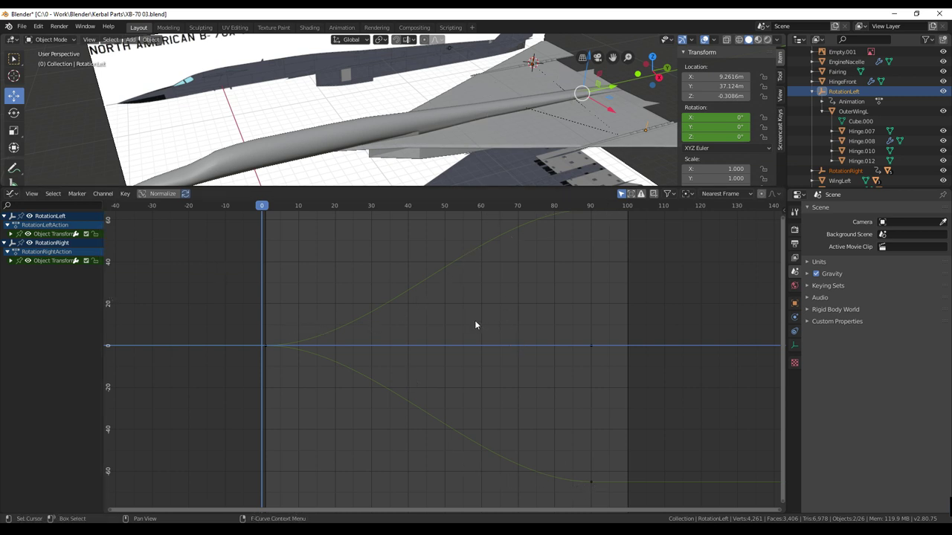
scroll(476, 325, "down", 2)
left_click(466, 264)
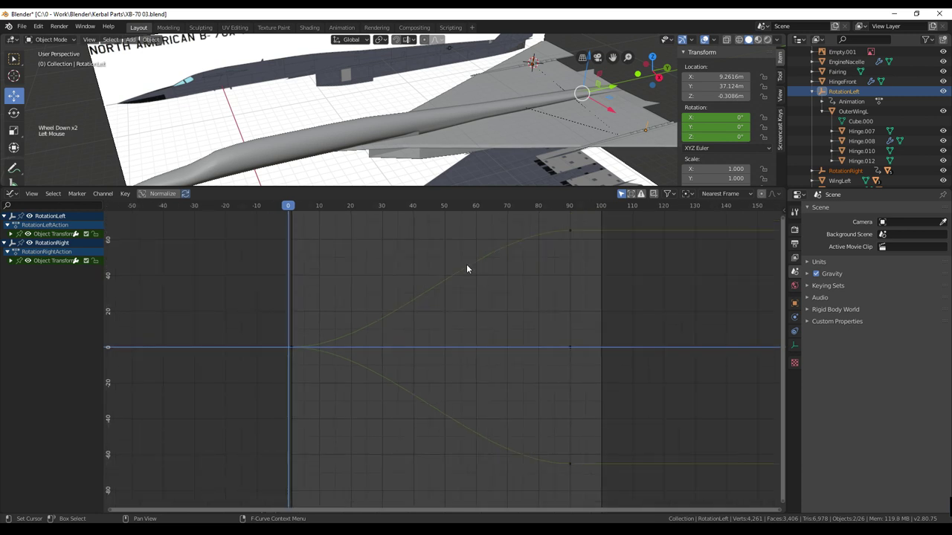
left_click(466, 267)
right_click(467, 266)
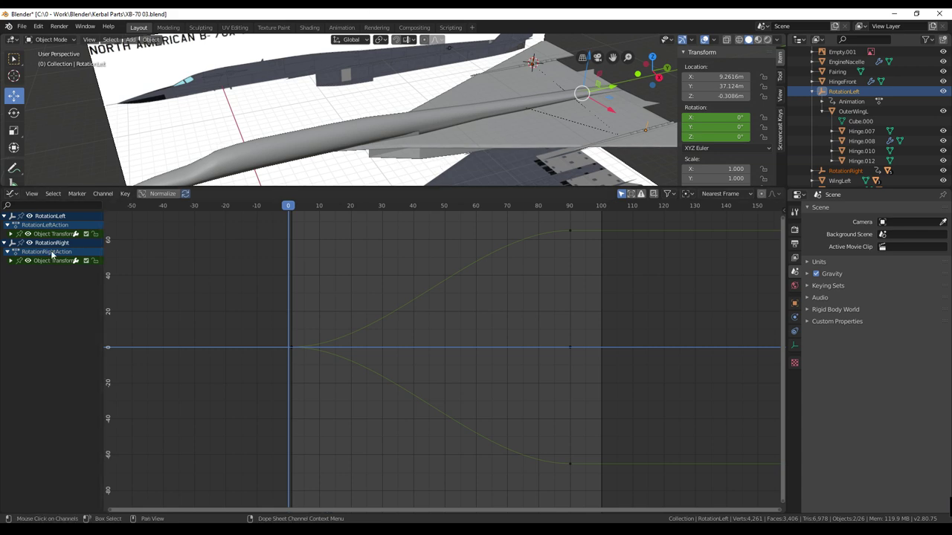
left_click_drag(253, 188, 253, 420)
left_click(11, 427)
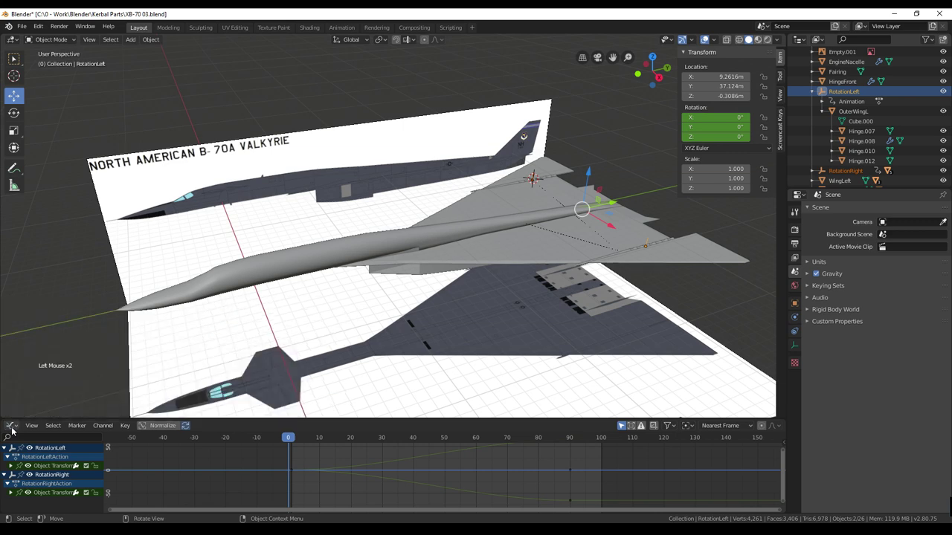
left_click(32, 425)
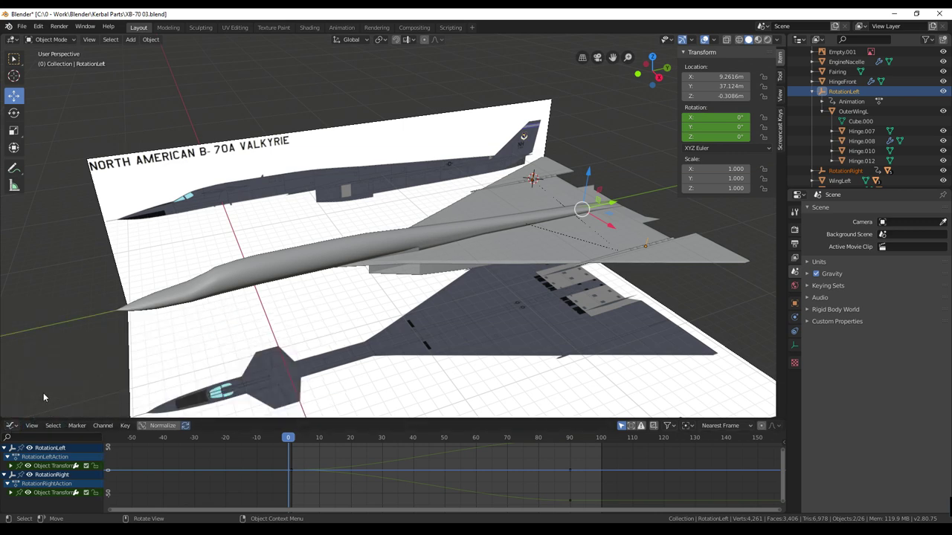
middle_click_drag(451, 360, 461, 381)
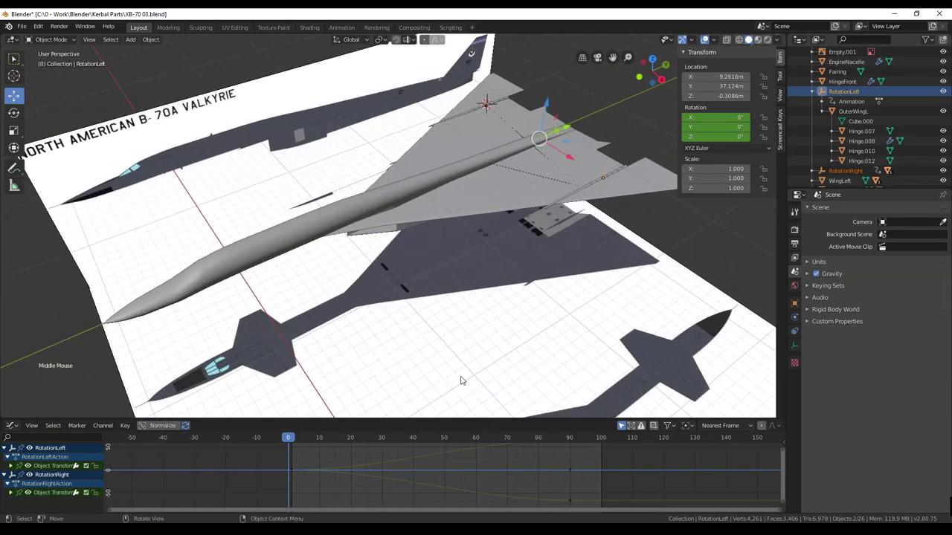
scroll(573, 334, "up", 4)
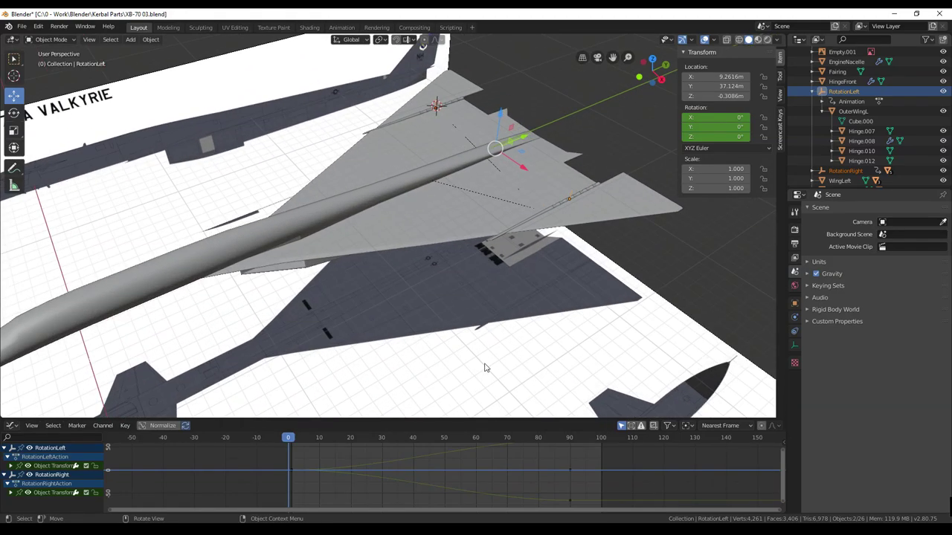
middle_click_drag(484, 368, 624, 319, "shift")
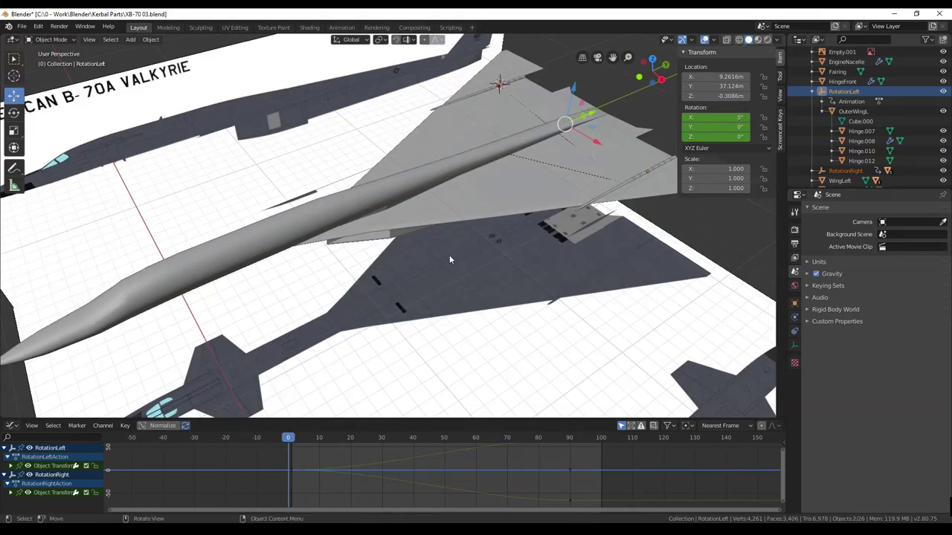
scroll(468, 274, "down", 2)
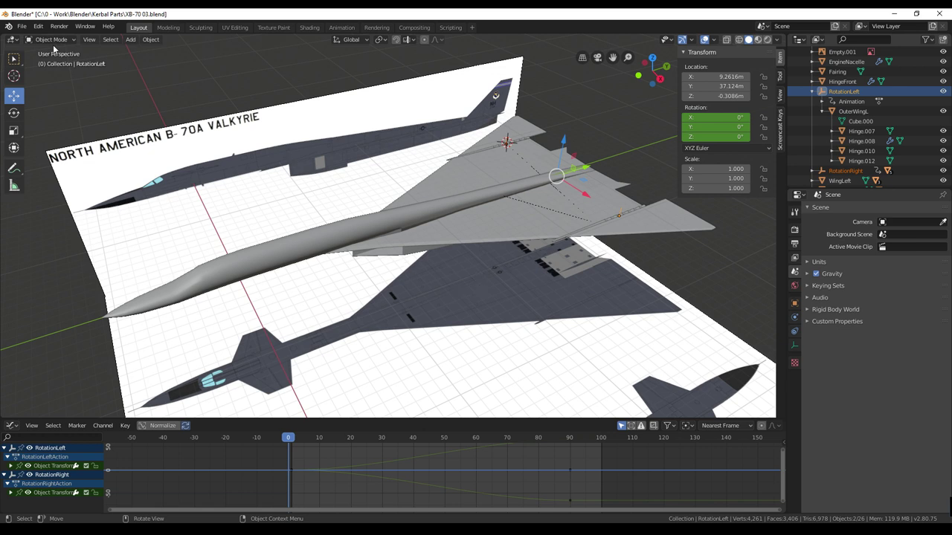
left_click(26, 27)
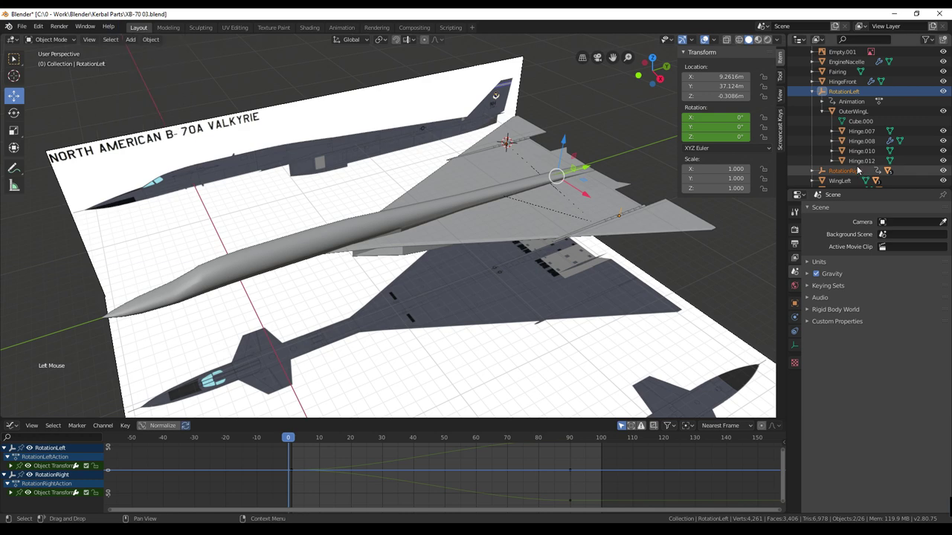
scroll(857, 170, "down", 2)
scroll(818, 134, "up", 3)
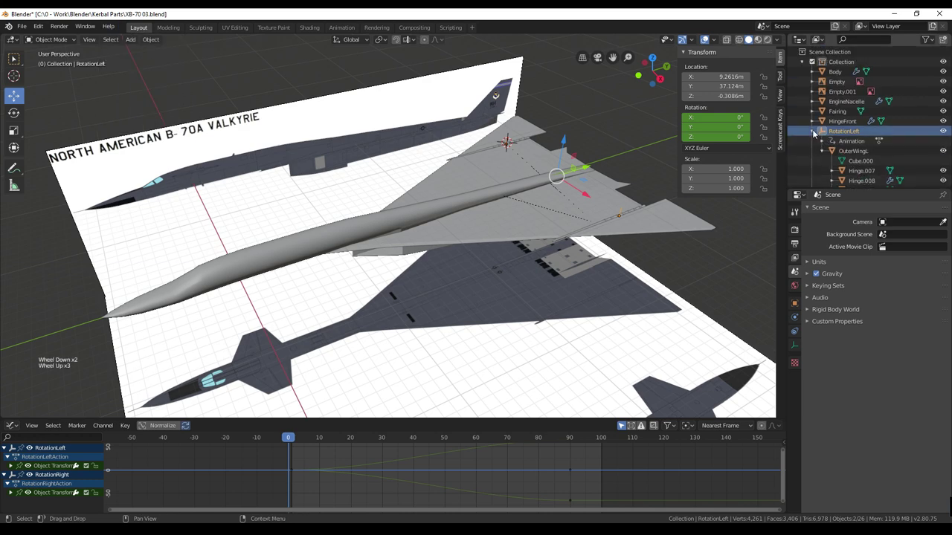
left_click(812, 132)
left_click(844, 92)
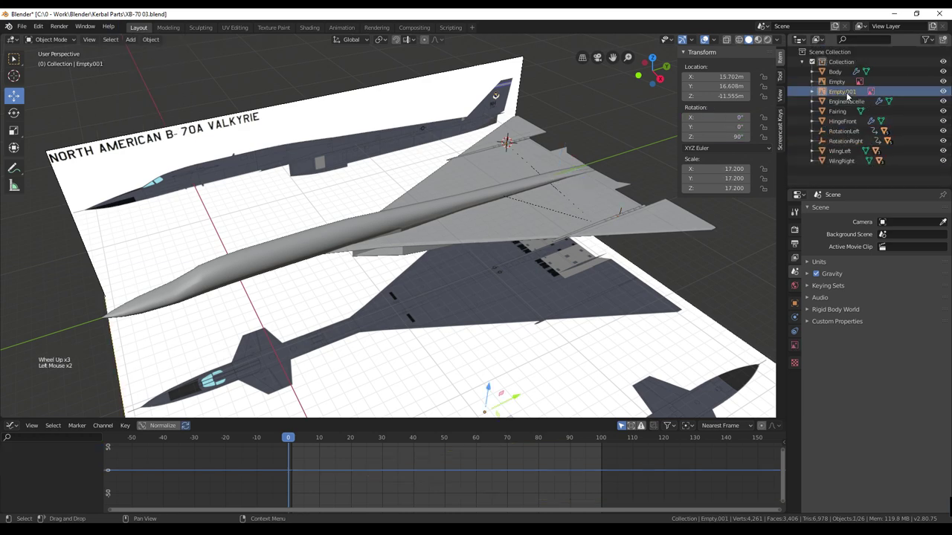
key("KP_Decimal")
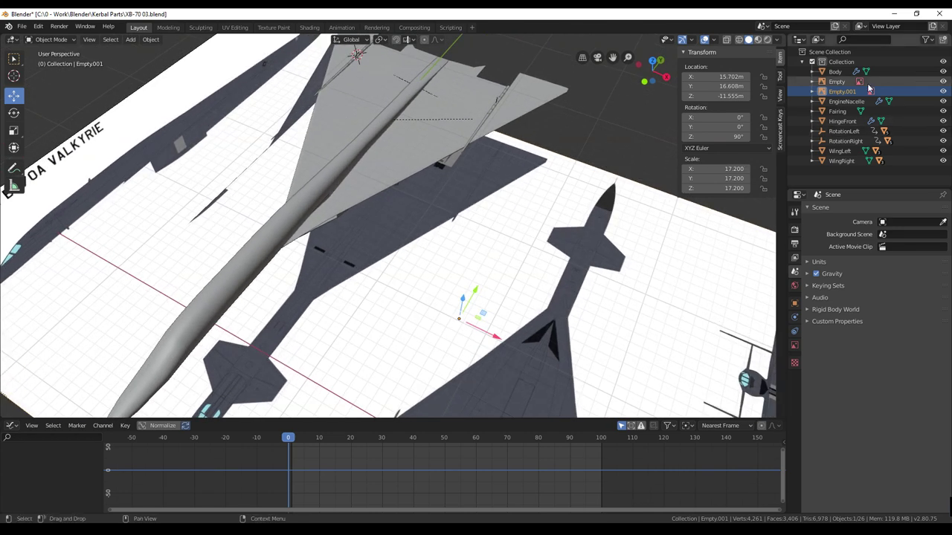
left_click(943, 91)
left_click(943, 81)
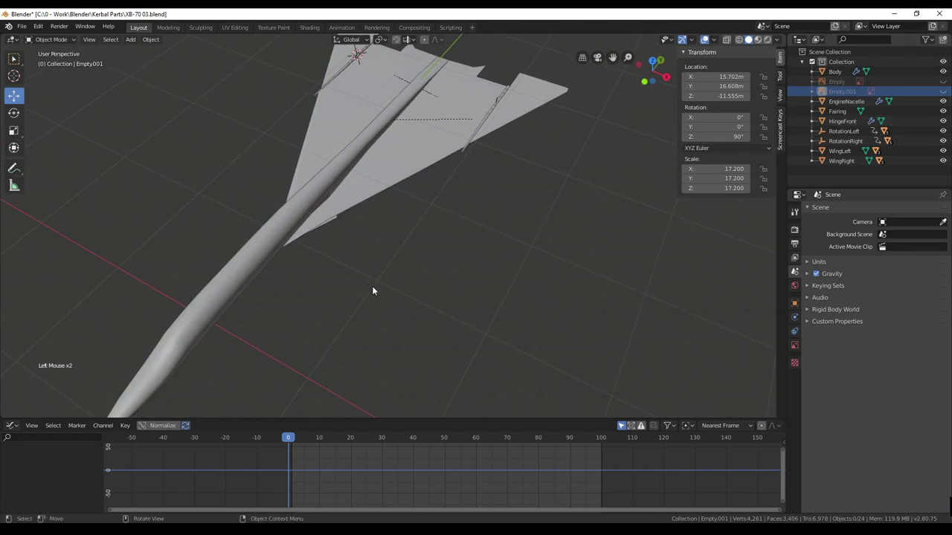
middle_click_drag(373, 290, 365, 257)
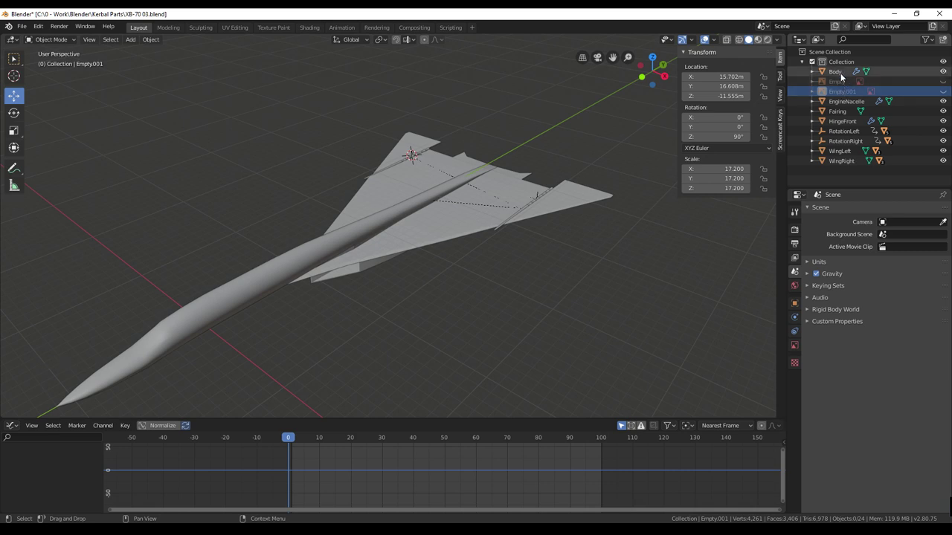
left_click(839, 73)
left_click(834, 101)
left_click(812, 100)
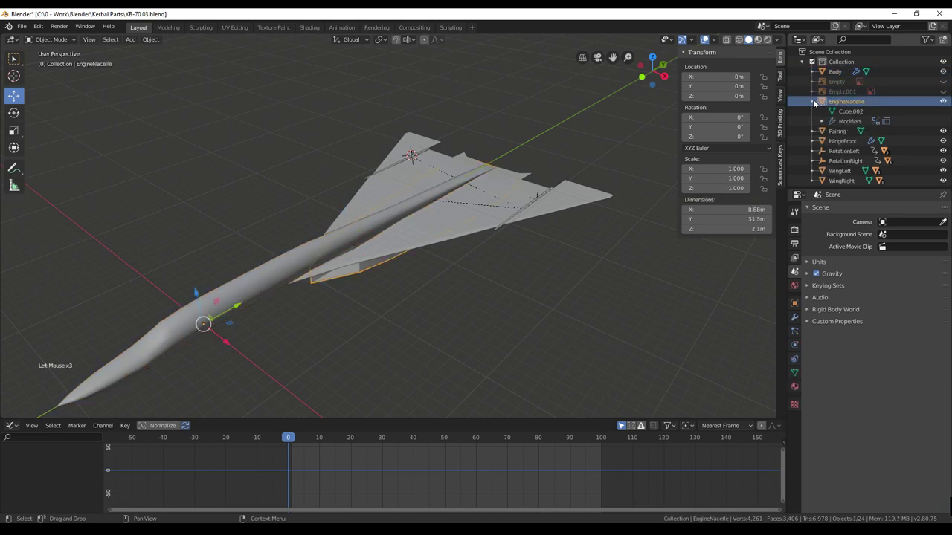
left_click(813, 101)
left_click(813, 100)
left_click(813, 102)
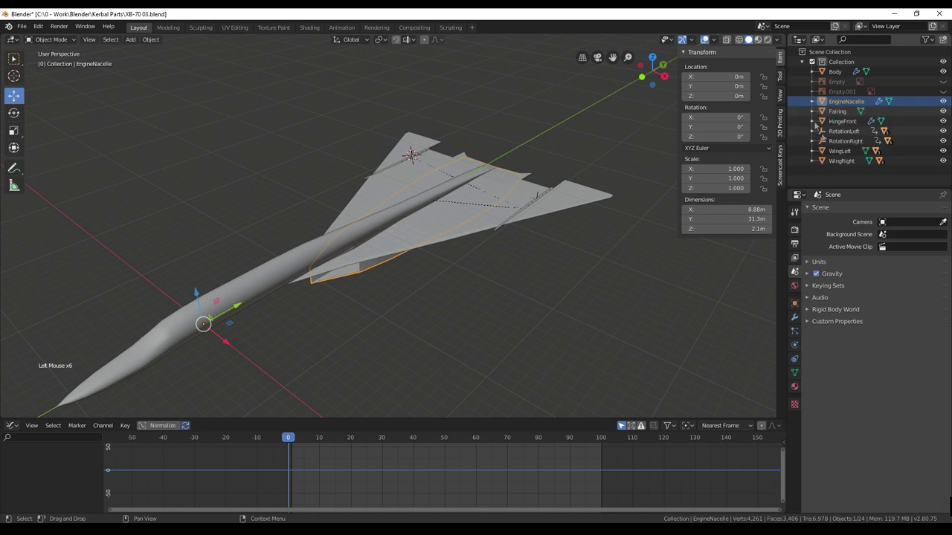
left_click(832, 175)
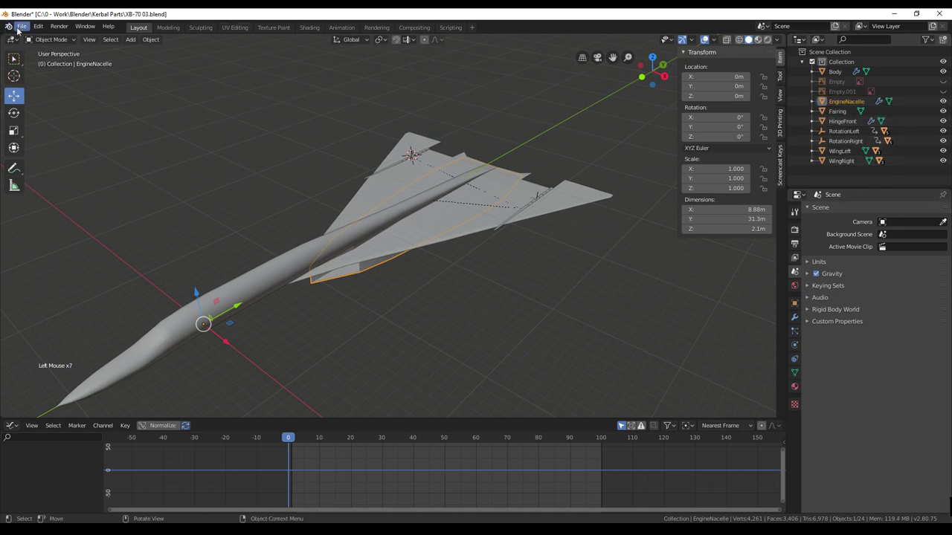
Step: Start an FBX export and rename the file to XB-70.fbx
left_click(20, 27)
mouse_move(82, 171)
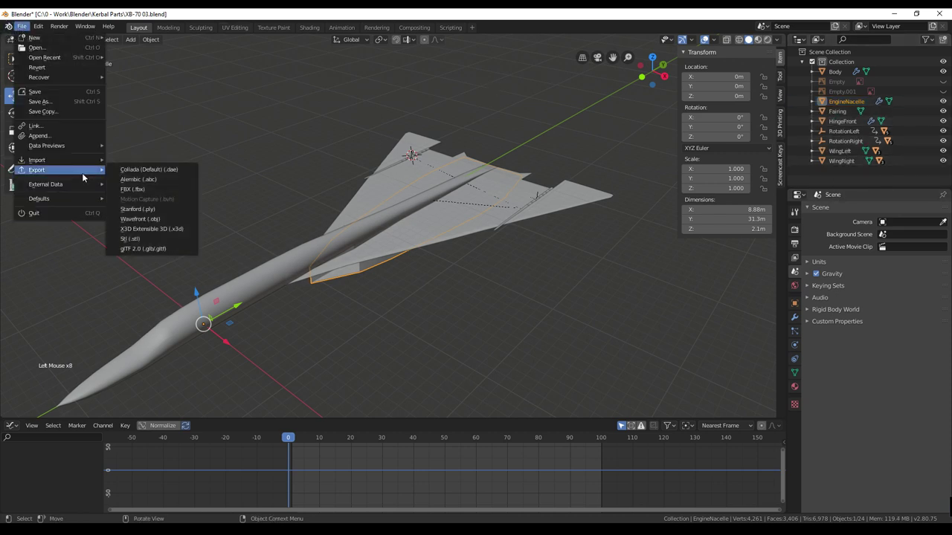
left_click(141, 191)
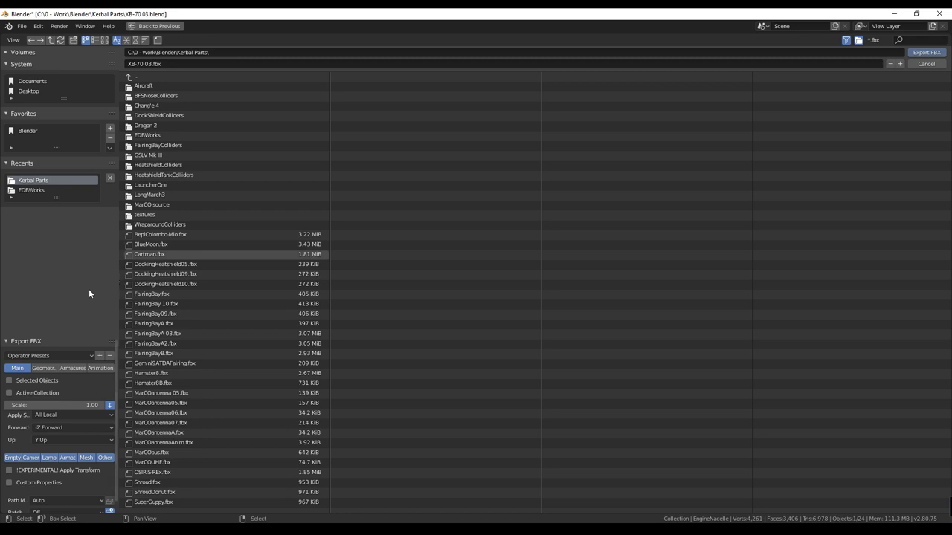
left_click(151, 63)
left_click(152, 64)
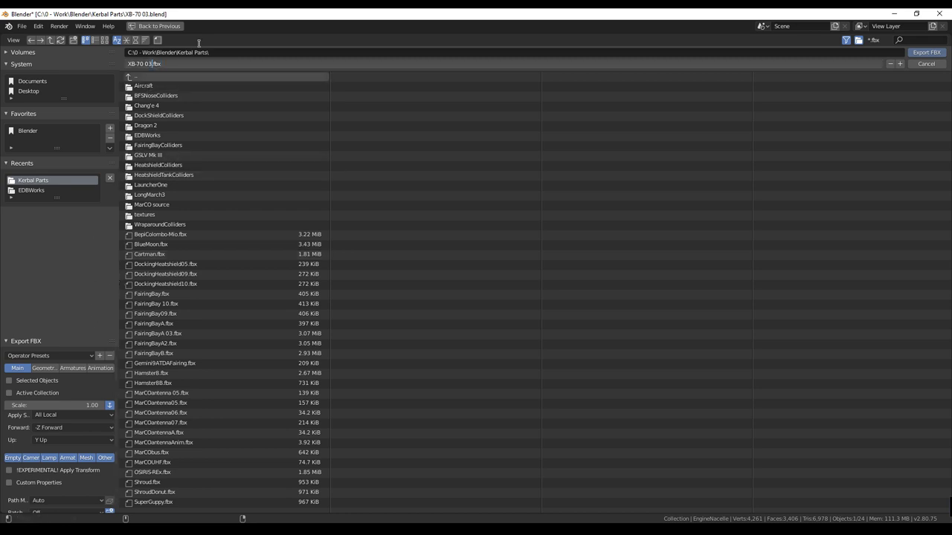
key("BackSpace")
key("BackSpace")
key("BackSpace")
Step: Limit the exported object types to Empty, Armature, Mesh and Other
left_click(28, 465)
left_click(68, 458)
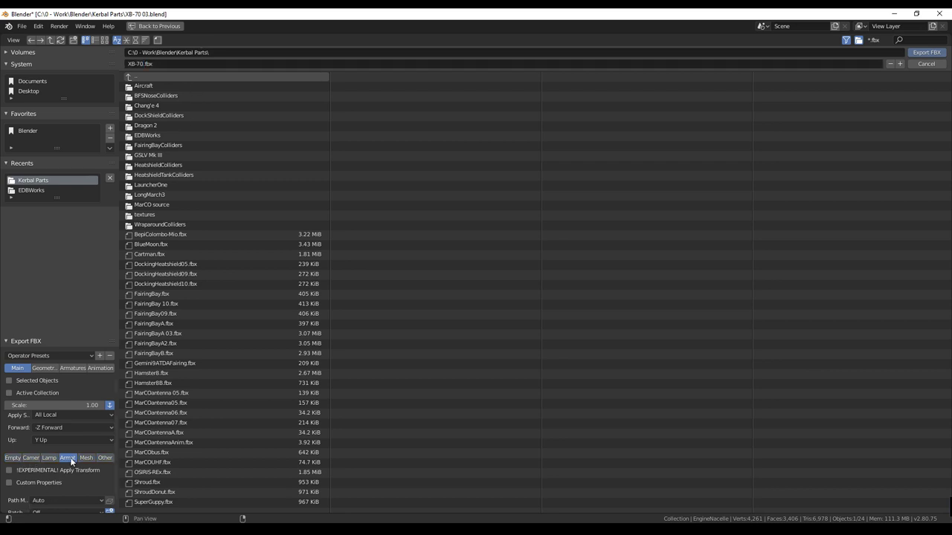
left_click(14, 459, "shift")
left_click(84, 458, "shift")
left_click(103, 458, "shift")
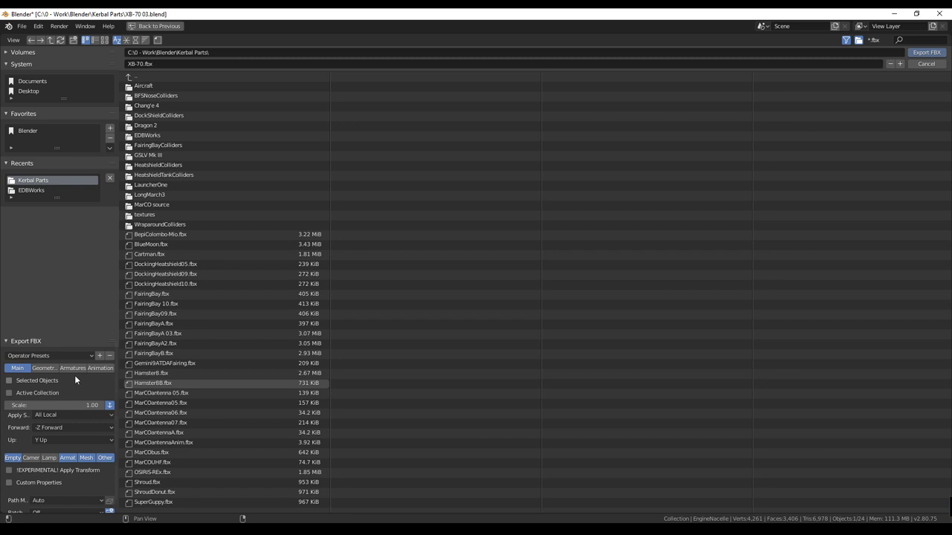
Step: Turn off All Actions, Force Start/End Keying and NLA Strips in the animation export options
left_click(94, 369)
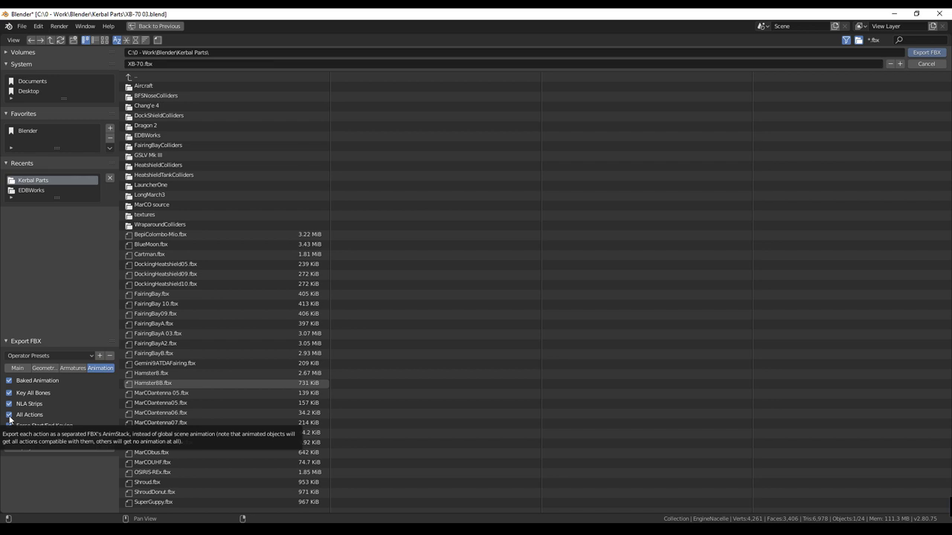
left_click(9, 416)
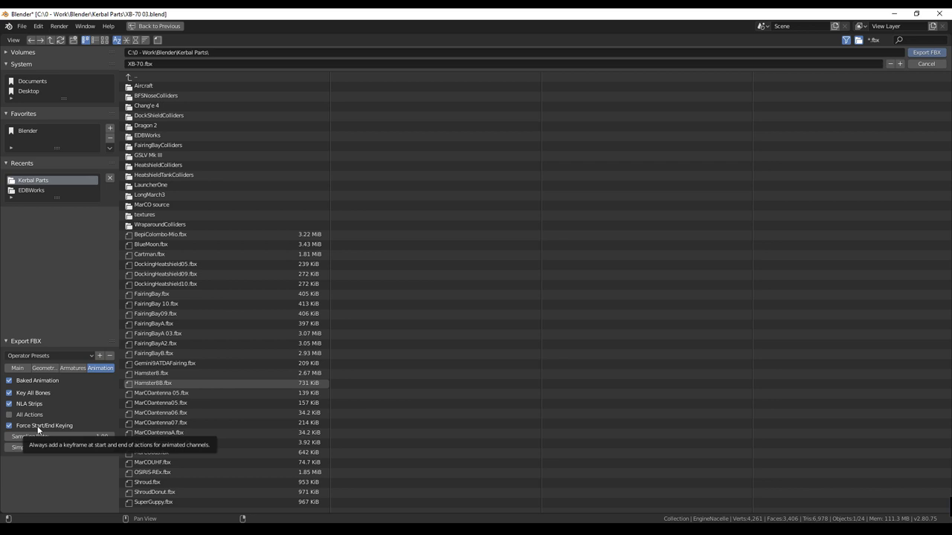
left_click(38, 428)
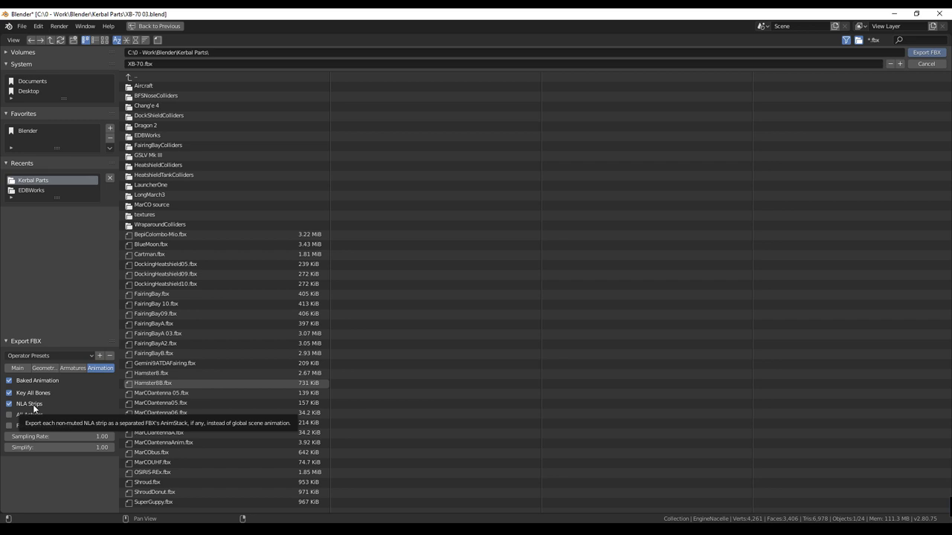
left_click(34, 408)
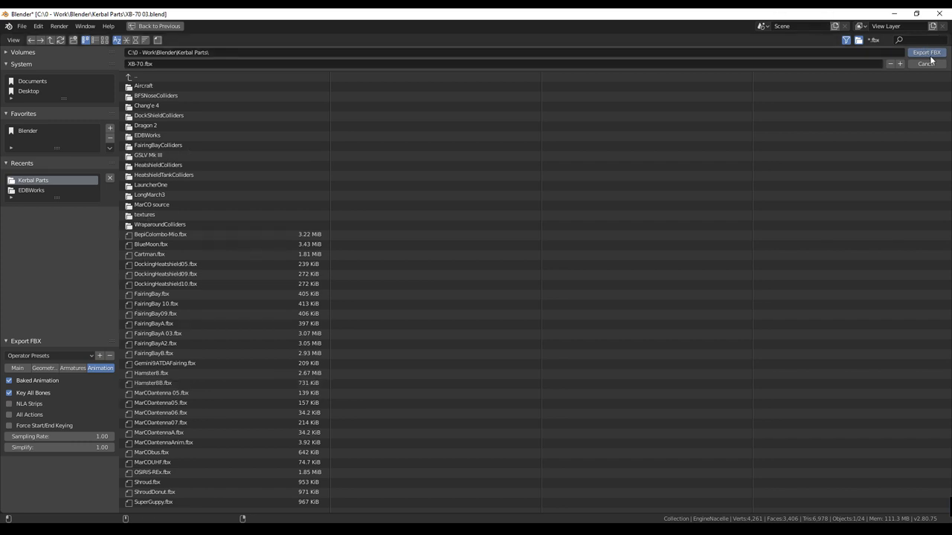
Step: Review the armature and geometry options, then export XB-70.fbx
left_click(63, 369)
left_click(42, 369)
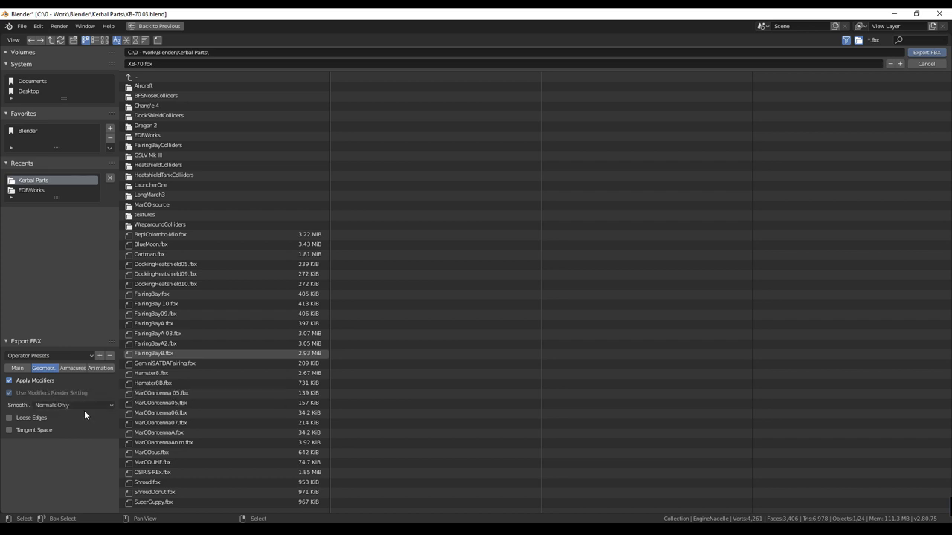
left_click(17, 368)
scroll(74, 420, "down", 1)
scroll(74, 419, "up", 1)
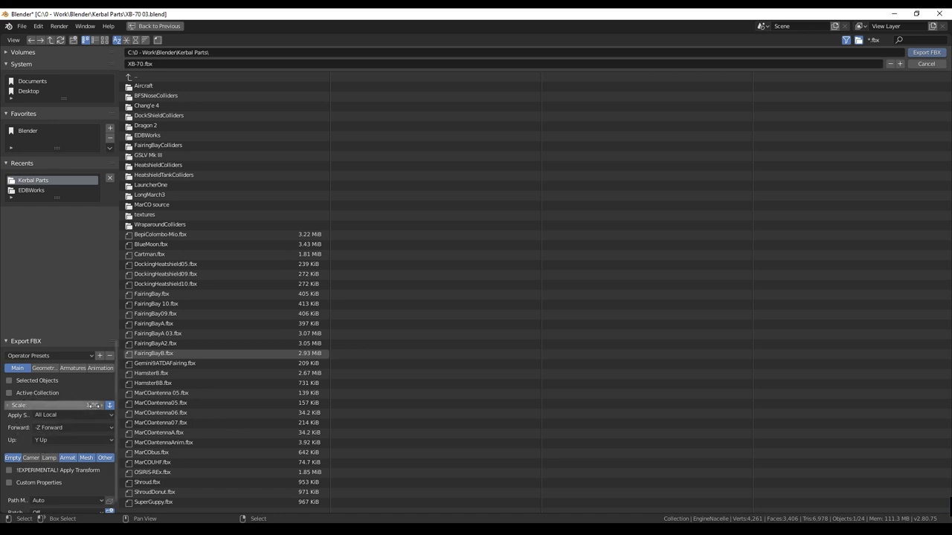
left_click(921, 53)
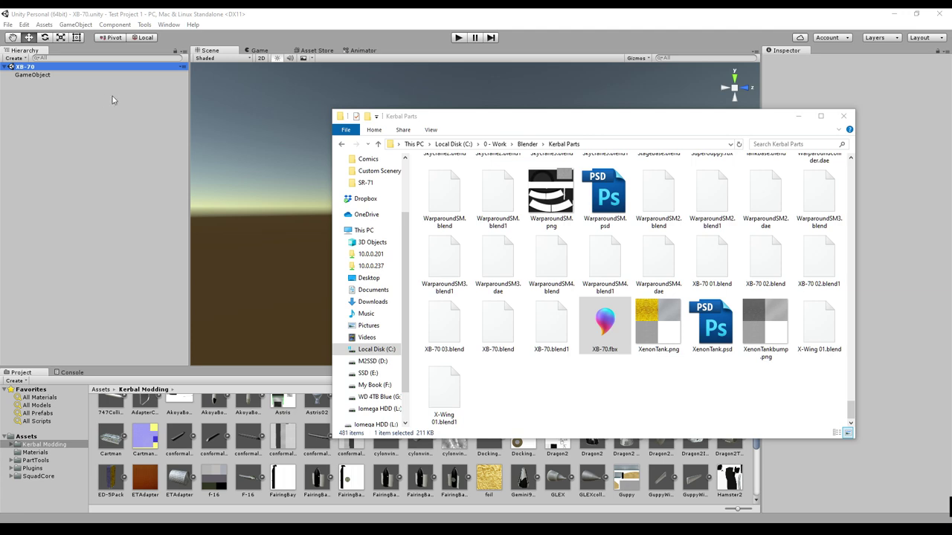
left_click_drag(523, 127, 540, 138)
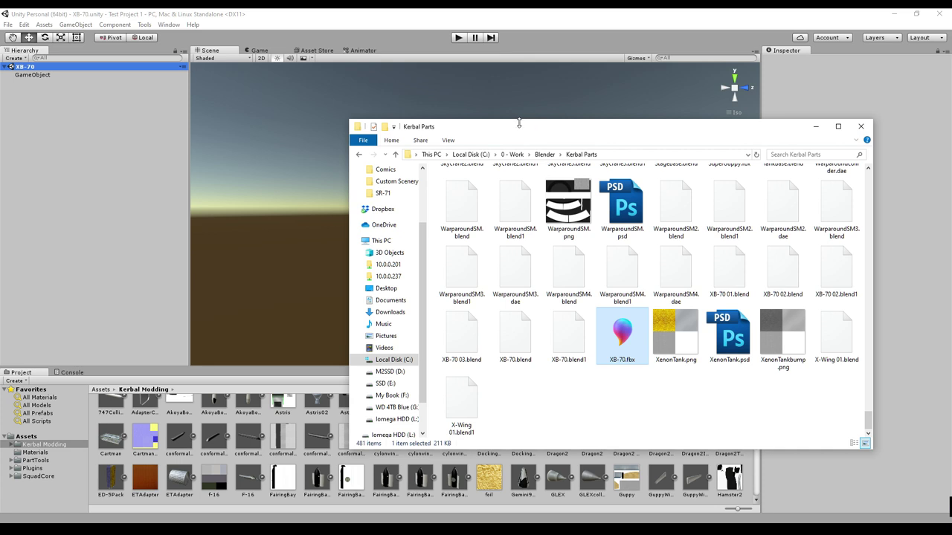
left_click(45, 24)
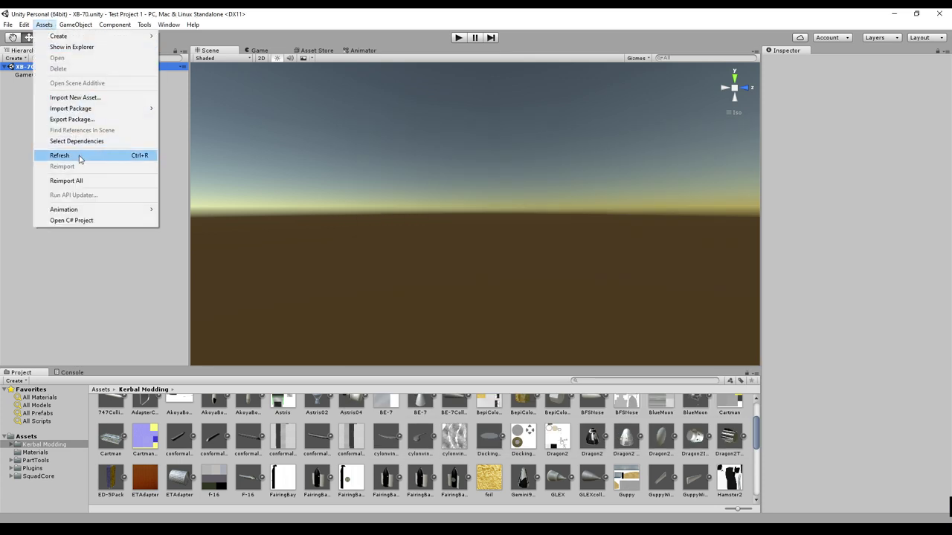
mouse_move(78, 110)
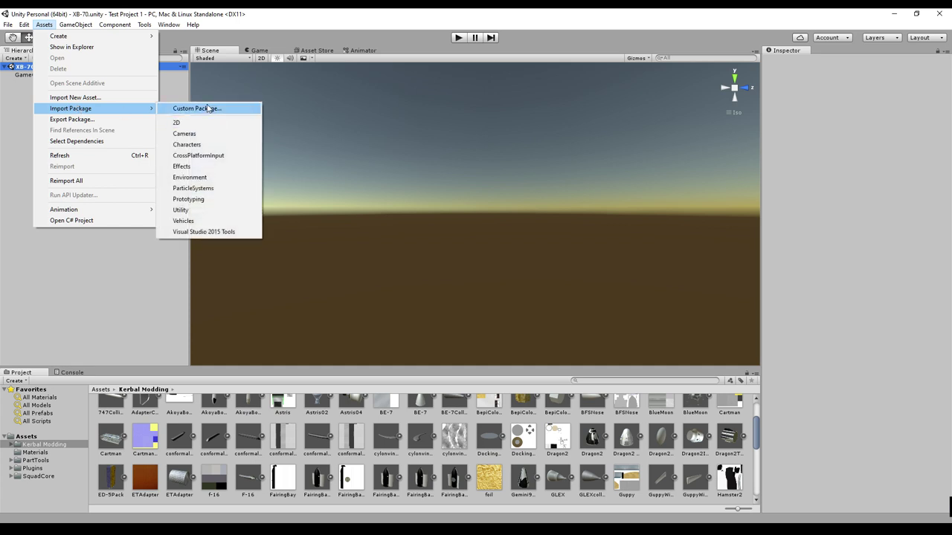
left_click(144, 24)
left_click(144, 24)
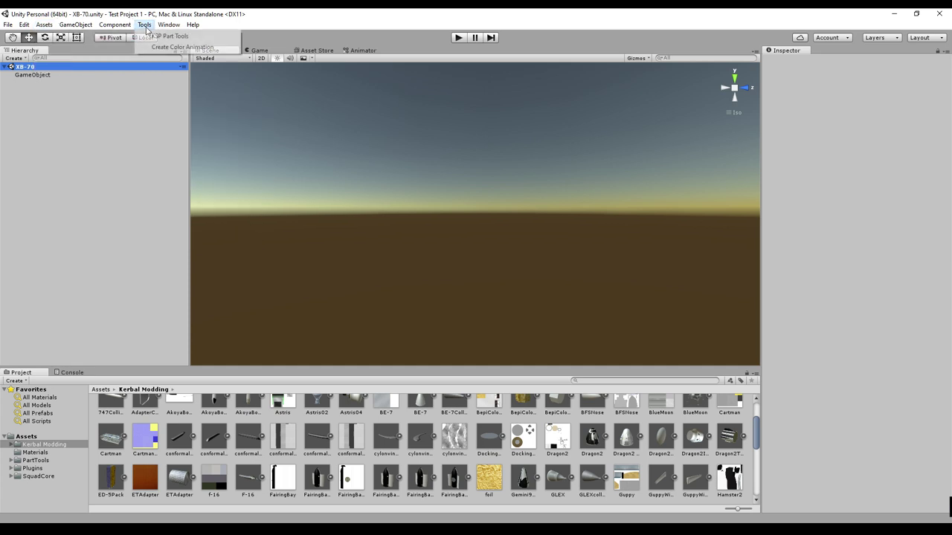
left_click(305, 25)
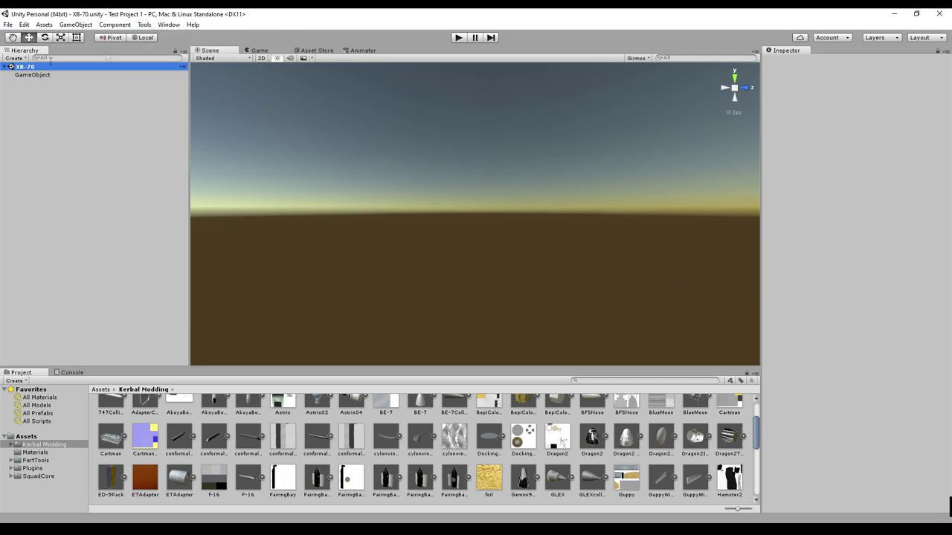
left_click(27, 76)
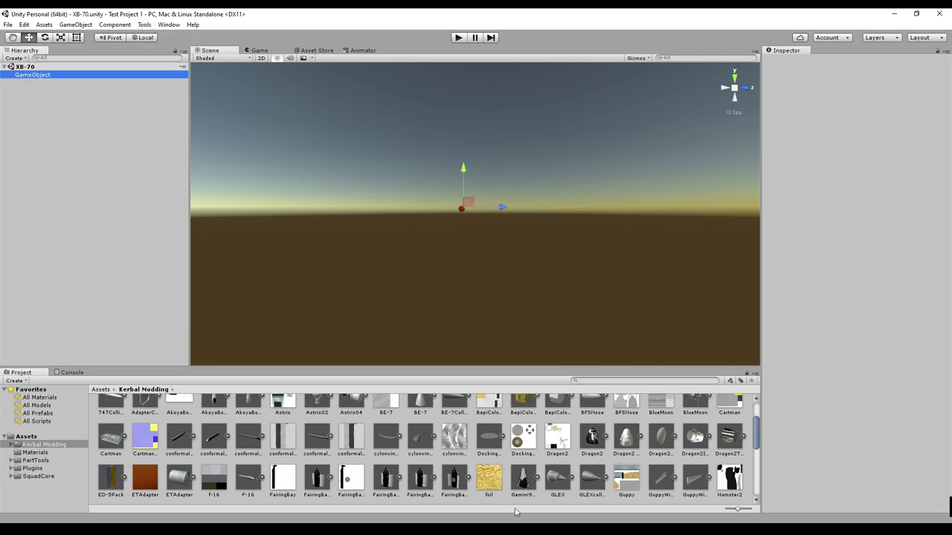
key("alt+Tab")
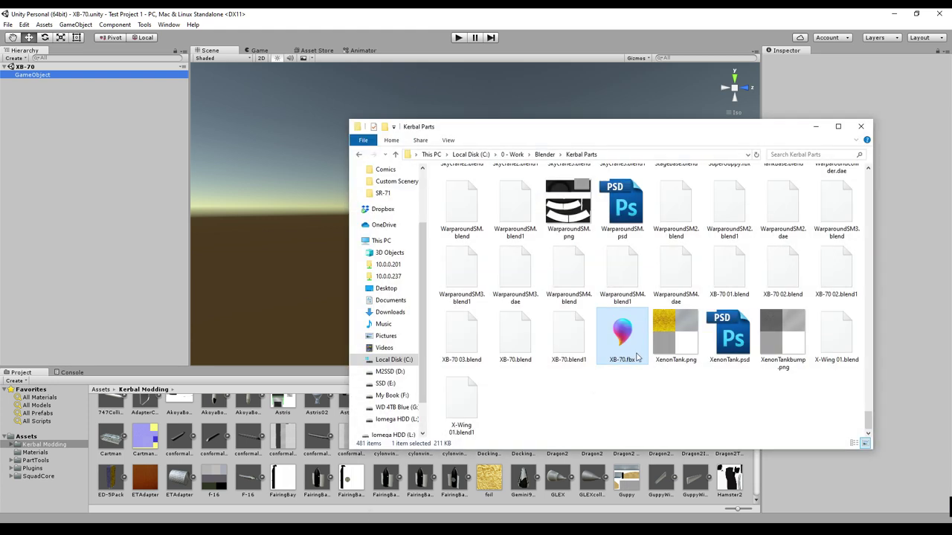
left_click_drag(618, 343, 132, 231)
Step: Drag XB-70.fbx into Unity's Kerbal Modding assets and view its model import settings
left_click_drag(622, 351, 337, 465)
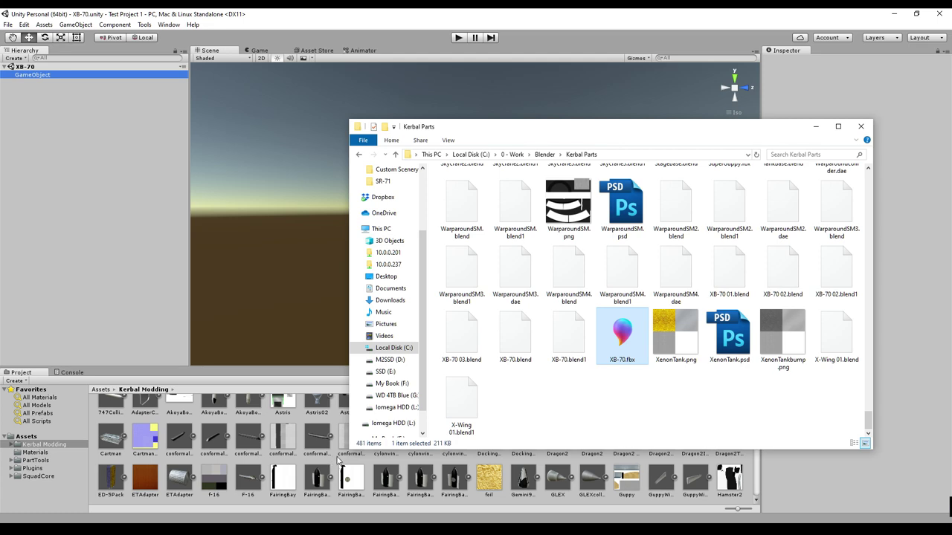
left_click_drag(338, 461, 338, 461)
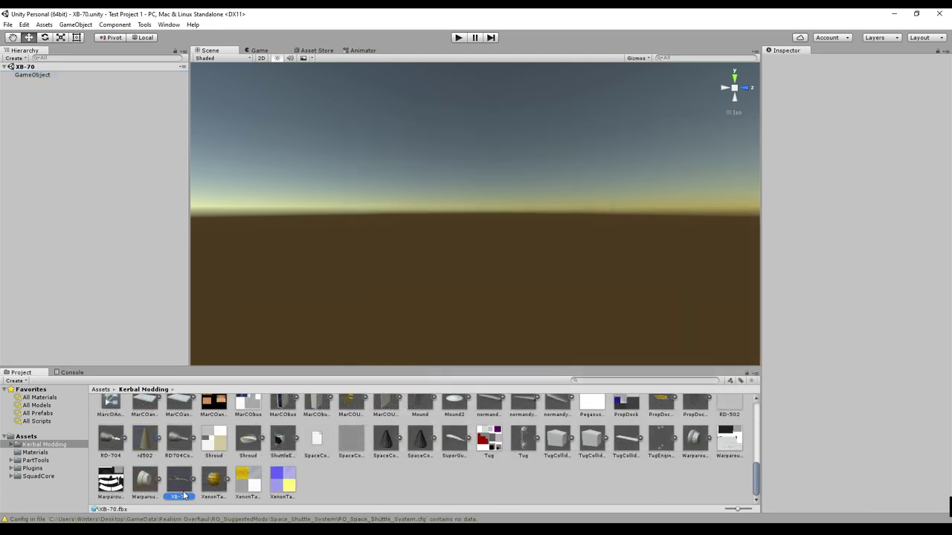
left_click(184, 496)
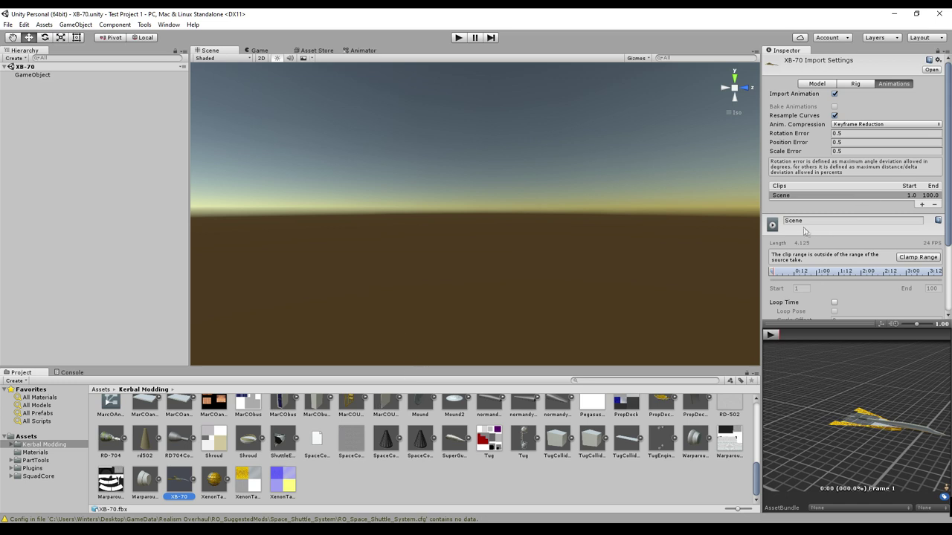
left_click(817, 84)
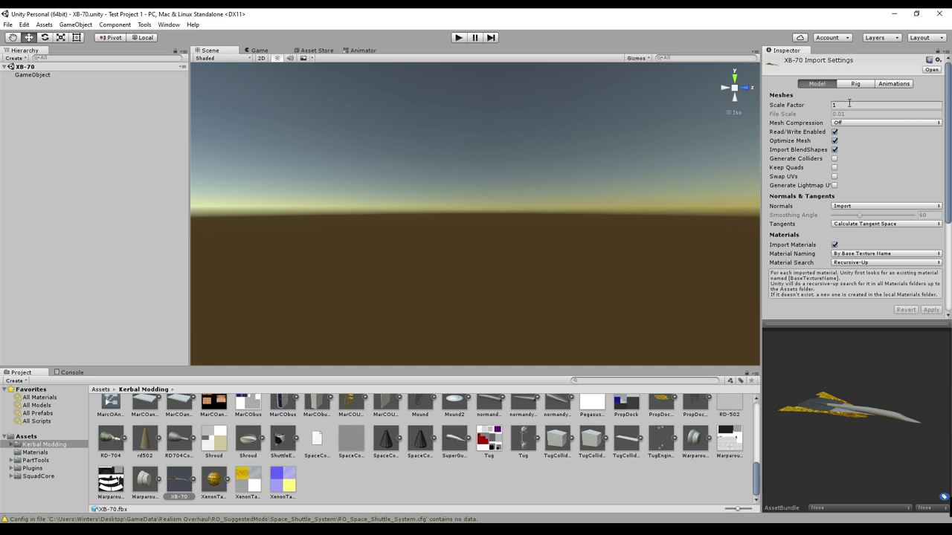
Step: Set the XB-70 rig's animation type to Legacy and apply it
left_click(852, 84)
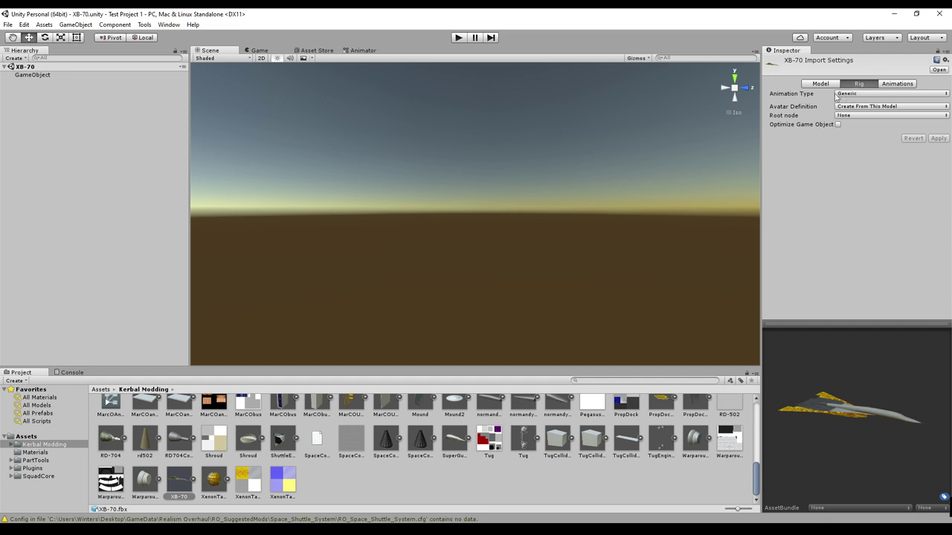
left_click(848, 95)
left_click(856, 116)
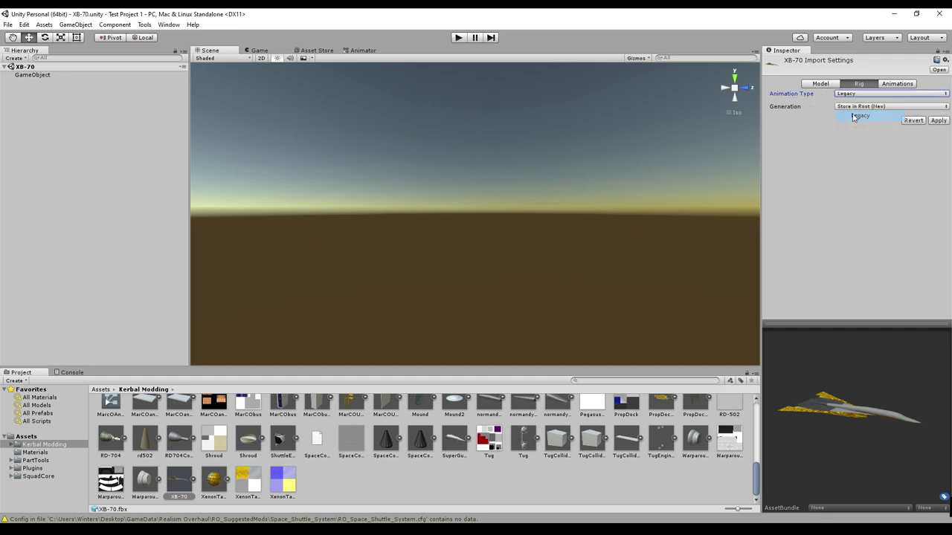
left_click(938, 121)
Step: Rename the animation clip from Scene to WingTilt
left_click(897, 83)
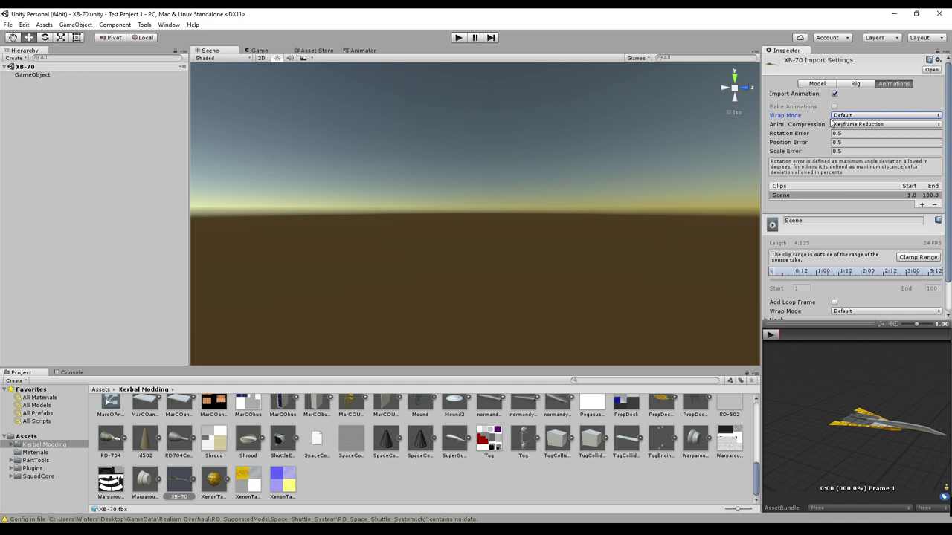
left_click(796, 222)
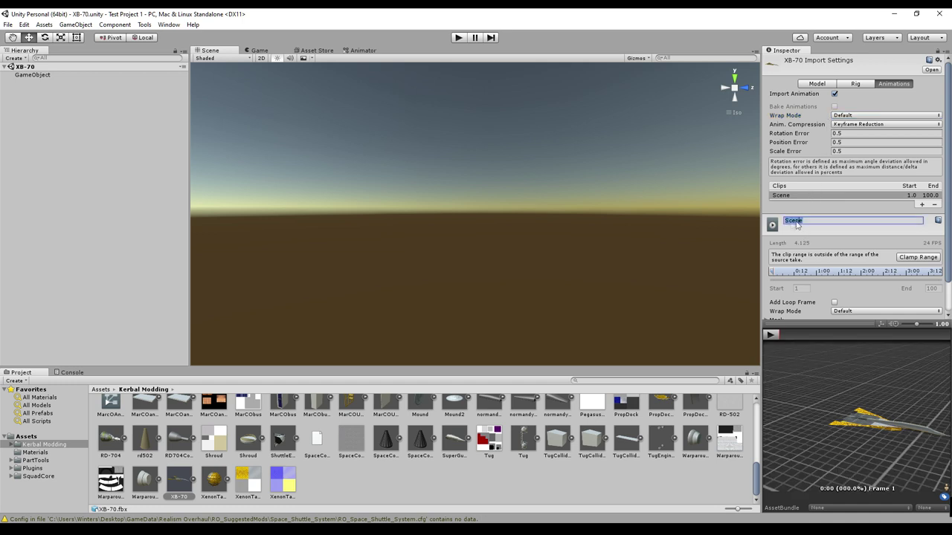
left_click(782, 223)
type("WingTilt")
left_click_drag(827, 221, 809, 221)
key("BackSpace")
key("Return")
Step: Preview the WingTilt clip, apply the import settings, and place XB-70 in the scene
scroll(841, 273, "down", 2)
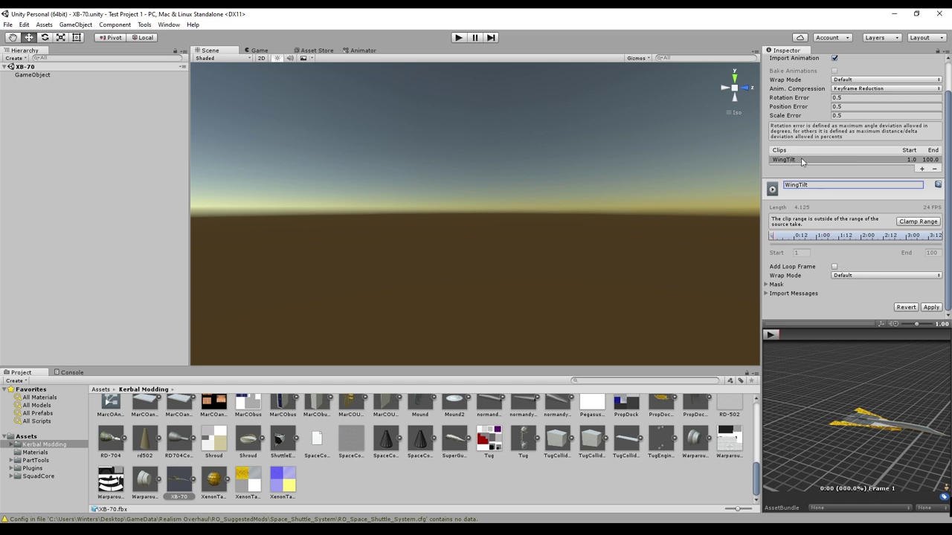
left_click(769, 334)
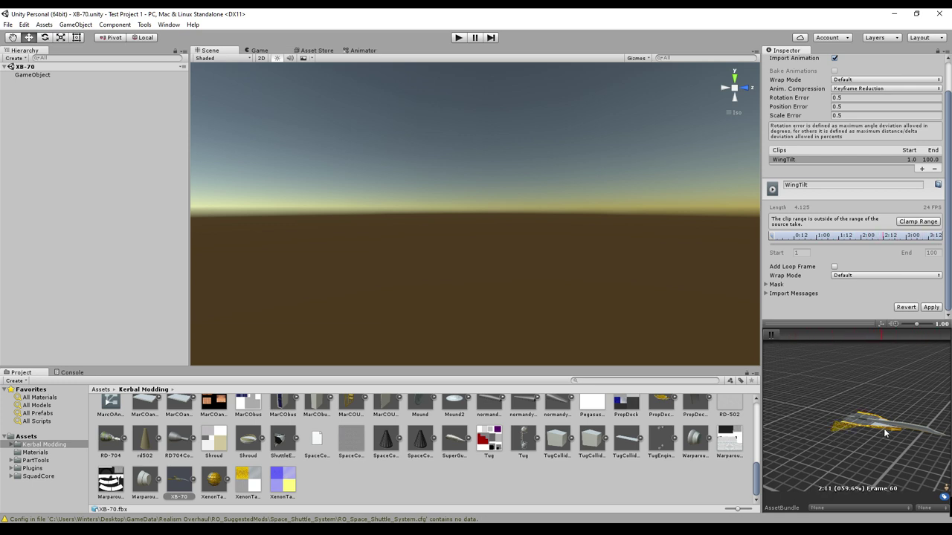
left_click(772, 335)
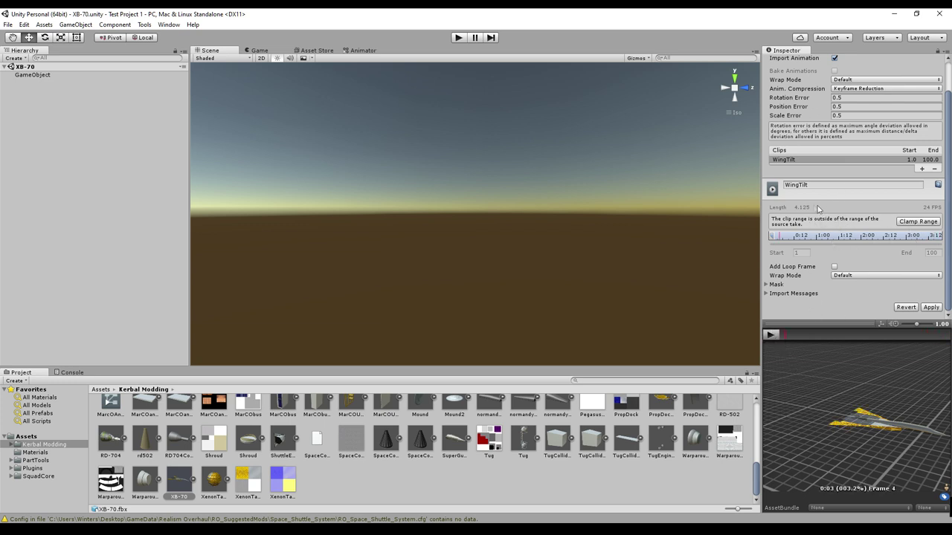
left_click(931, 307)
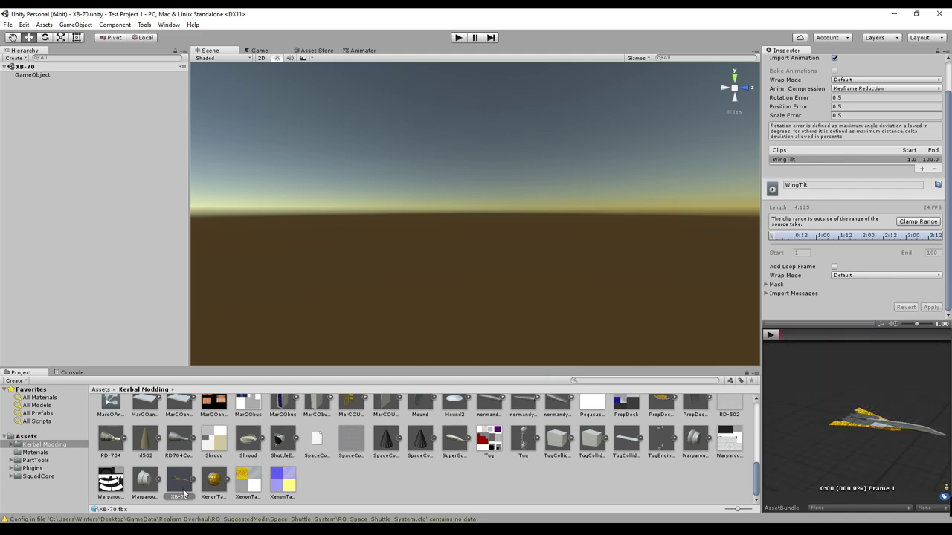
left_click_drag(183, 493, 499, 267)
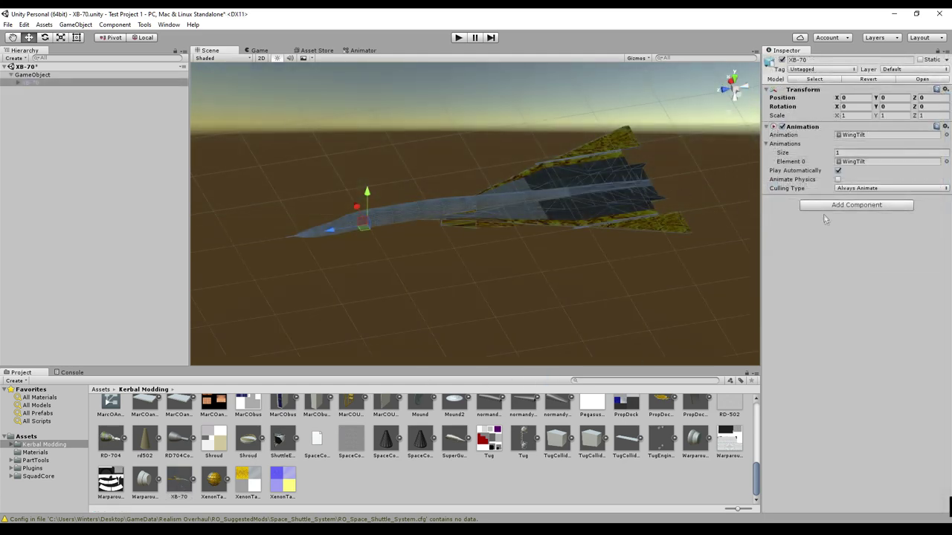
Step: Turn off Play Automatically and enable Show Materials in Part Tools on GameObject
left_click(838, 171)
left_click(18, 83)
left_click(37, 76)
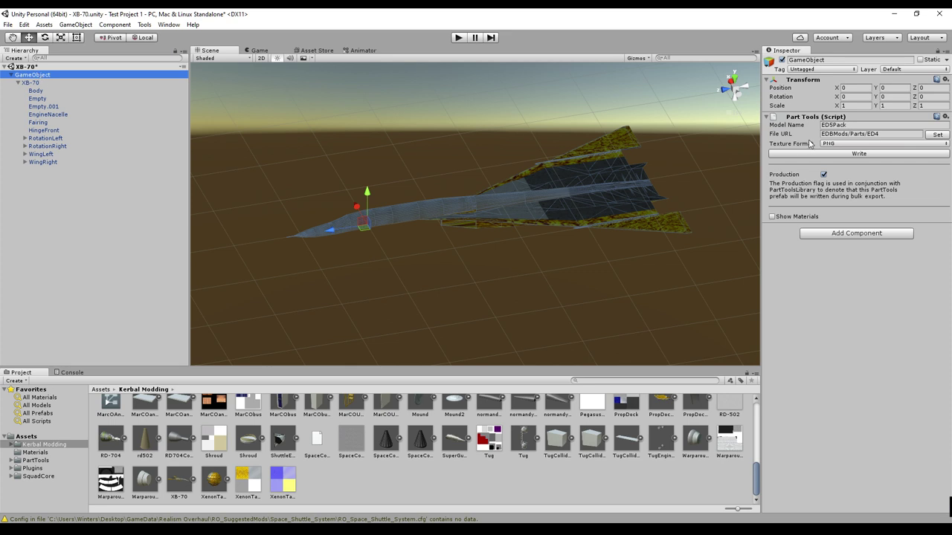
left_click(845, 125)
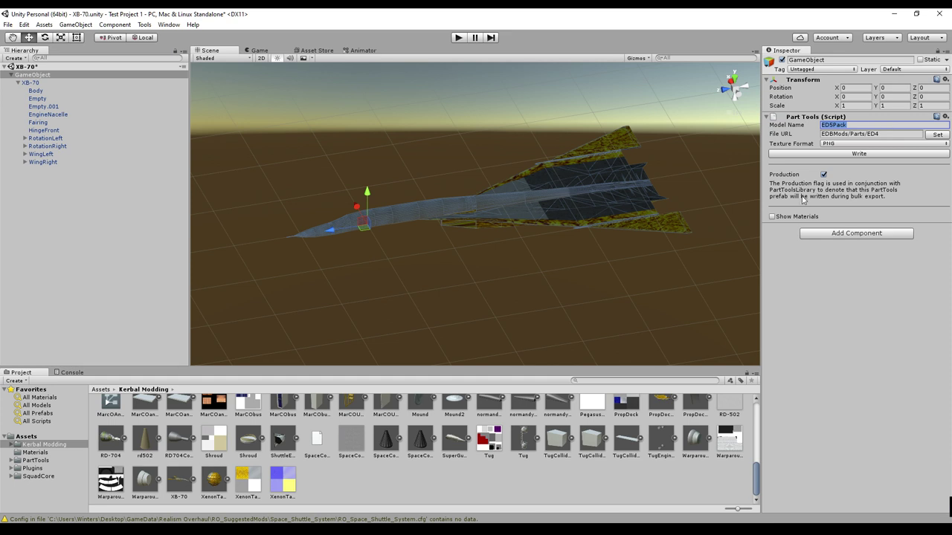
left_click(772, 216)
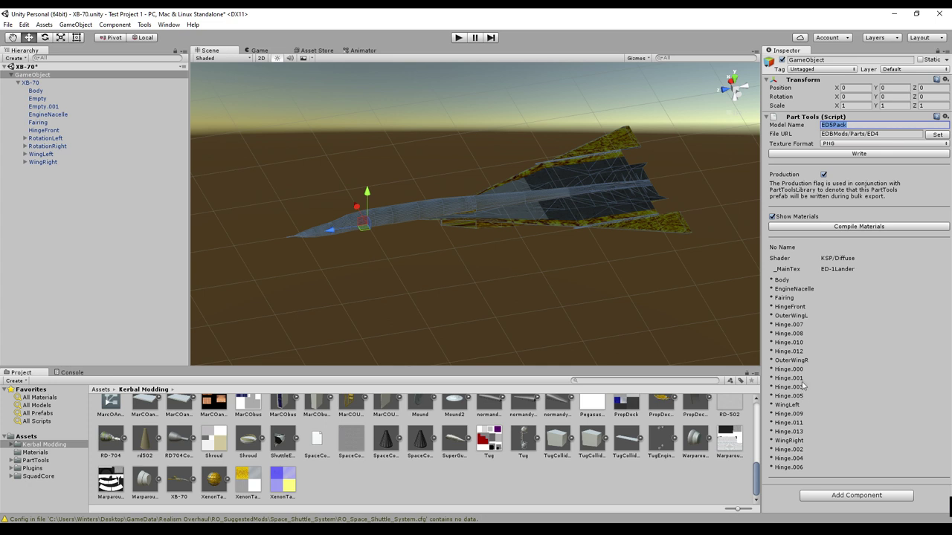
left_click_drag(596, 293, 602, 268, "alt")
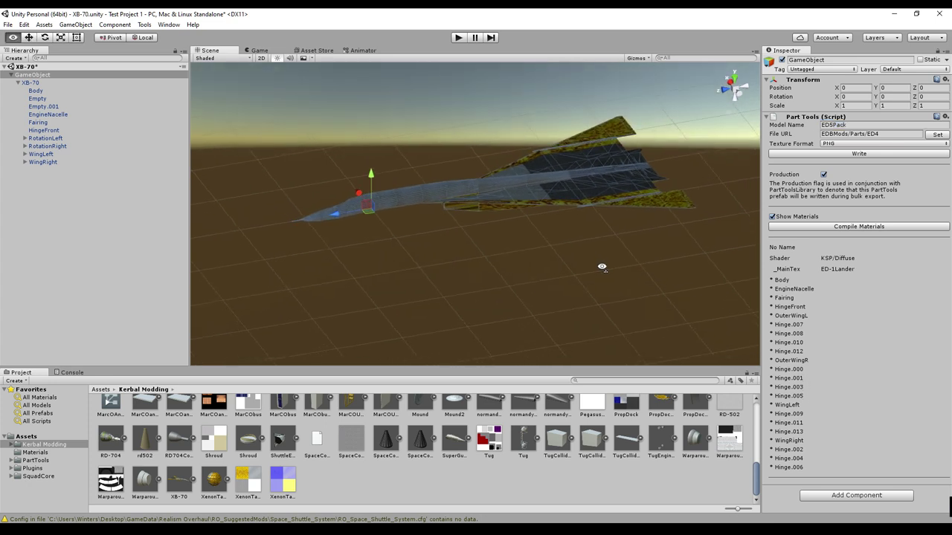
left_click(35, 139)
Step: Add a convex Mesh Collider to OuterWingL
left_click(25, 139)
left_click(25, 154)
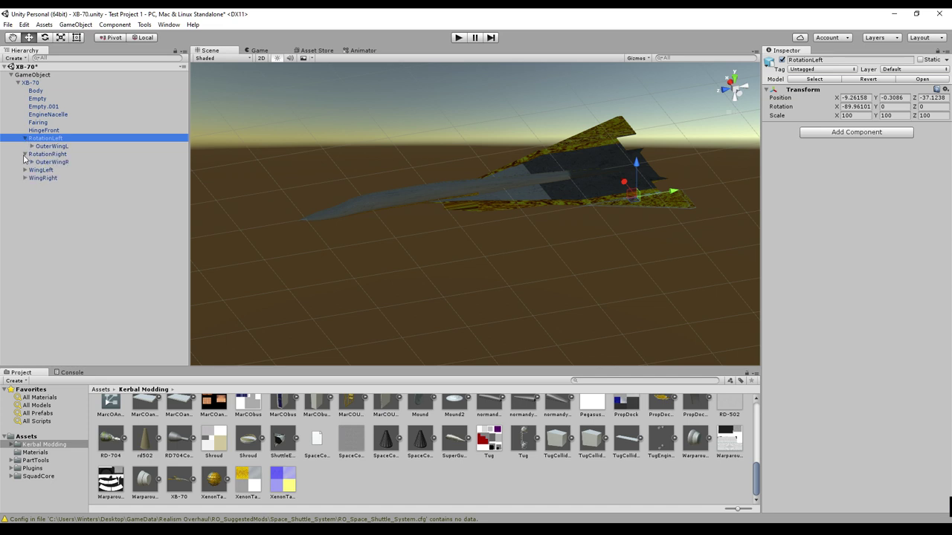
left_click(46, 147)
scroll(644, 242, "up", 1)
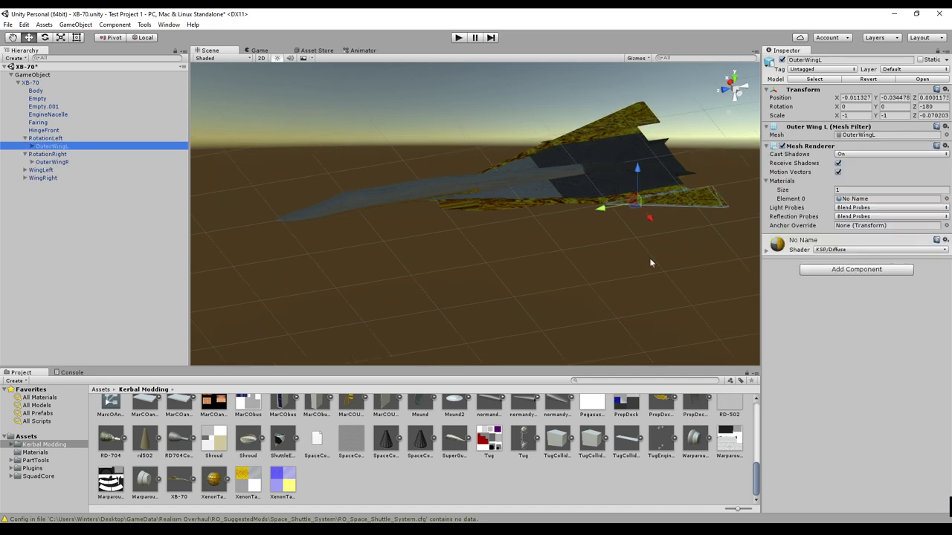
middle_click_drag(644, 241, 607, 267)
scroll(611, 265, "up", 6)
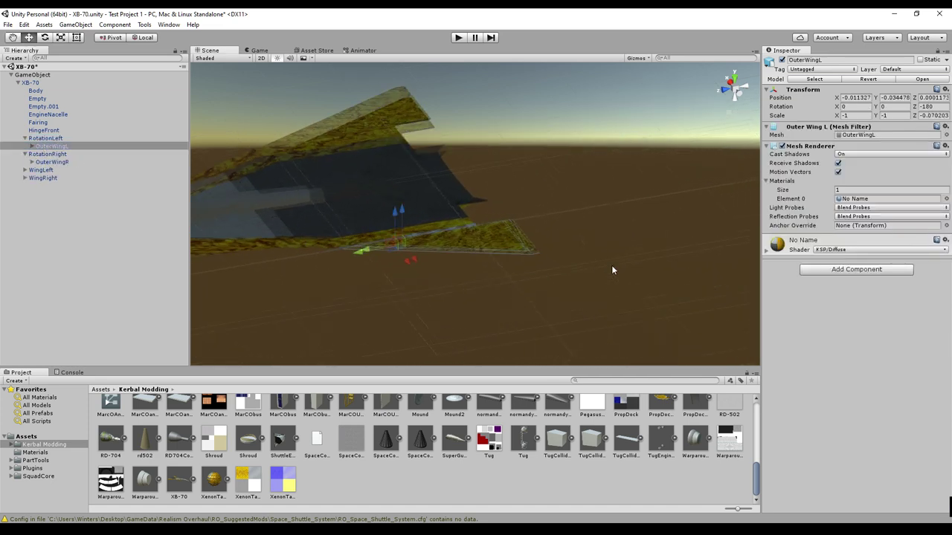
middle_click_drag(610, 213, 655, 147)
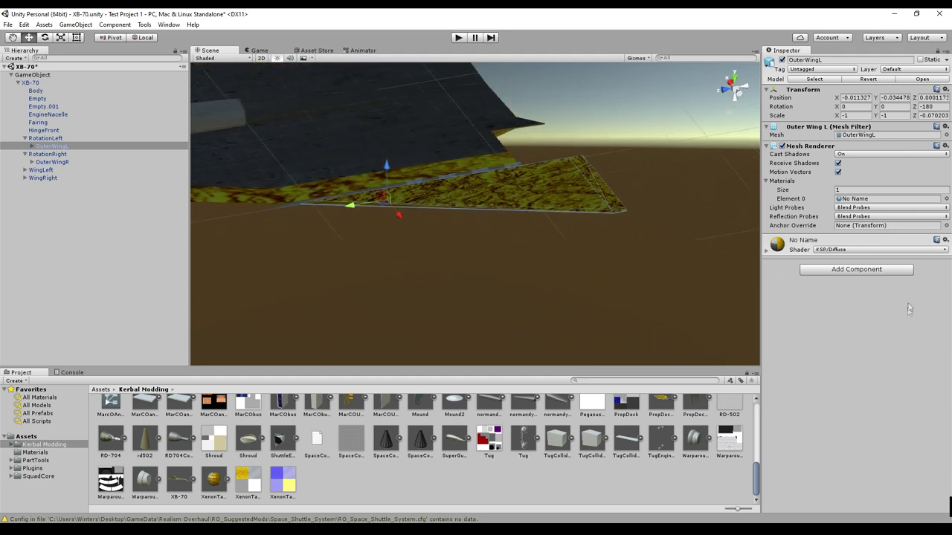
left_click(874, 270)
left_click(820, 328)
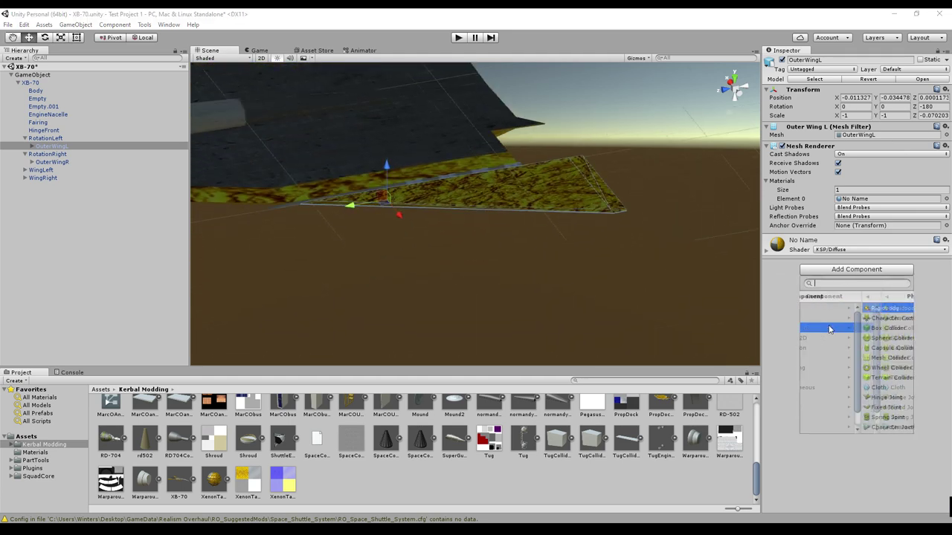
left_click(828, 357)
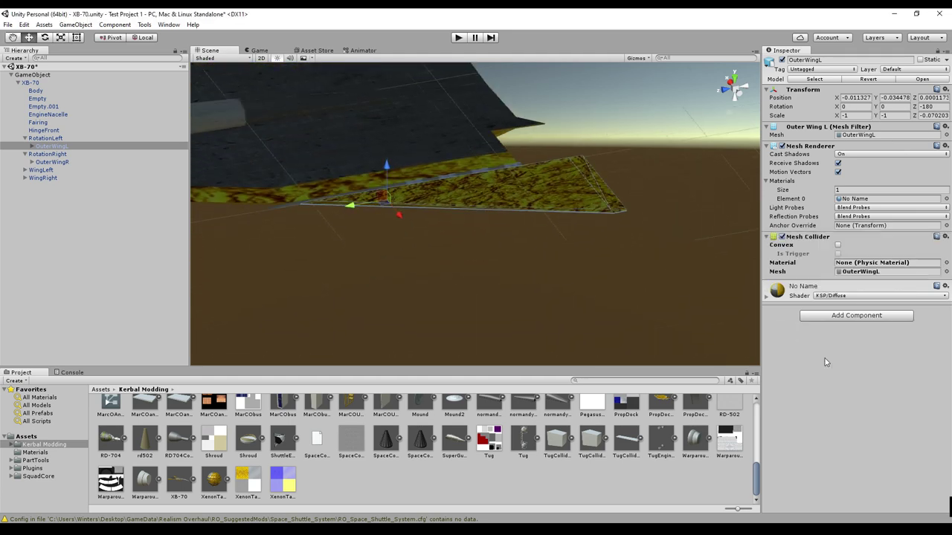
left_click(837, 245)
Step: Check the left wing's collider hull, then give OuterWingR a convex Mesh Collider
left_click_drag(669, 273, 643, 254, "alt")
scroll(641, 257, "up", 3)
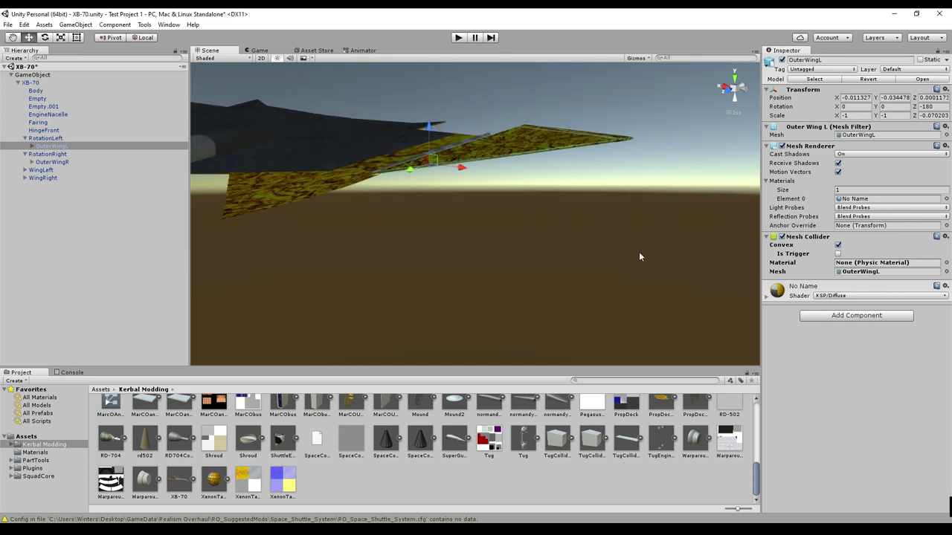
mouse_move(639, 257)
left_mouse_down("alt")
mouse_move(639, 222)
mouse_move(639, 265)
left_mouse_up("alt")
scroll(639, 266, "down", 2)
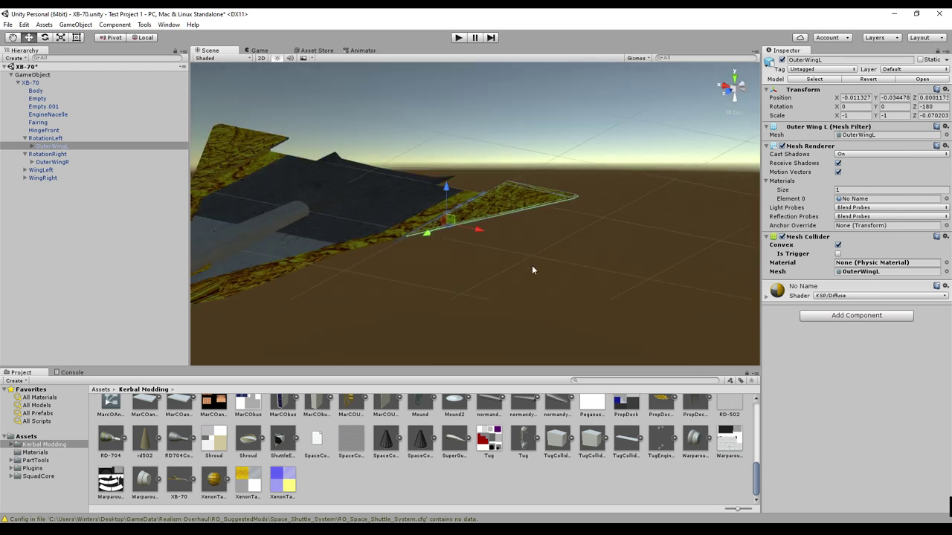
left_click(66, 161)
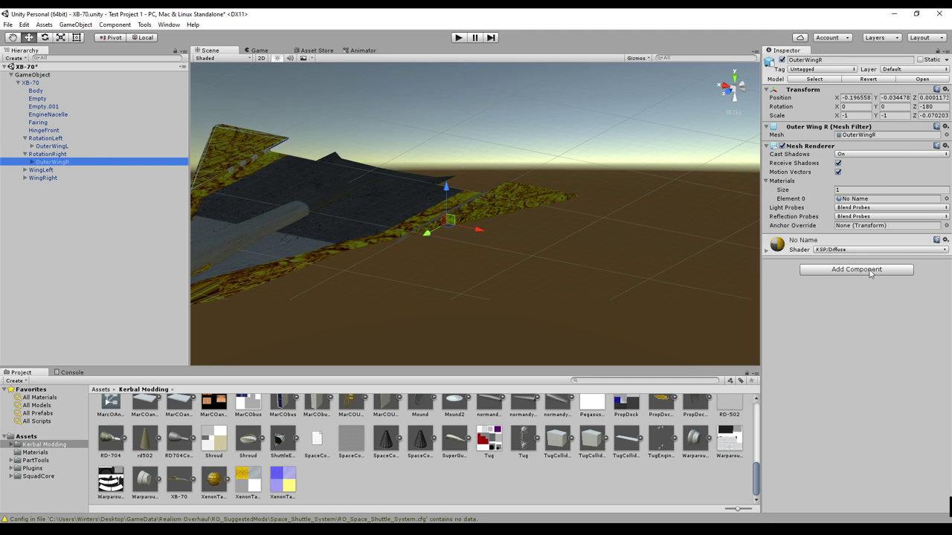
left_click(826, 328)
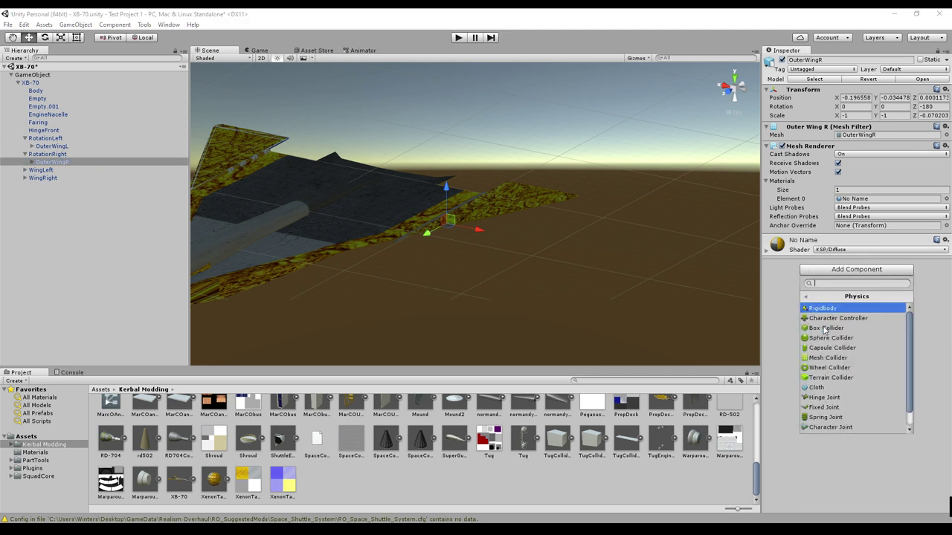
left_click(832, 358)
left_click(837, 245)
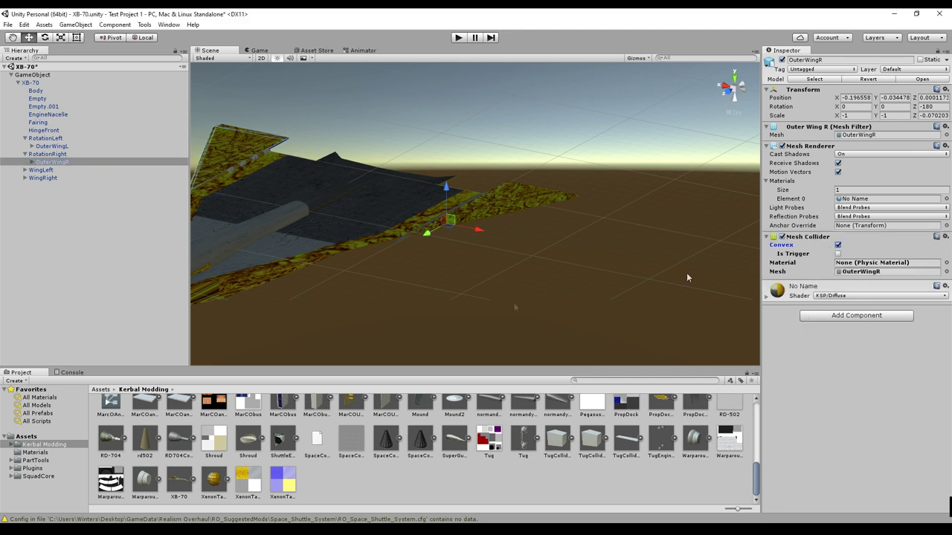
left_click_drag(491, 313, 223, 190, "alt")
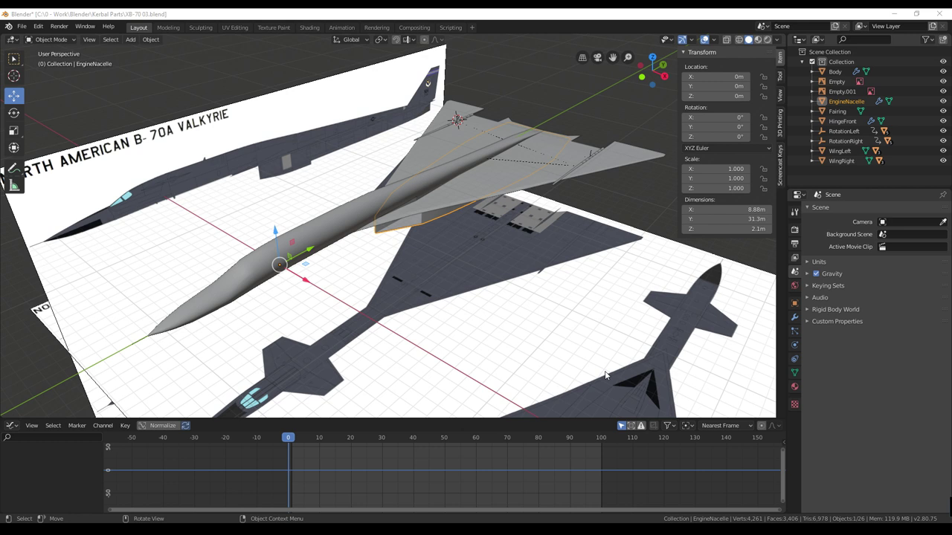
middle_click_drag(616, 336, 599, 338)
middle_click_drag(671, 299, 595, 327, "shift")
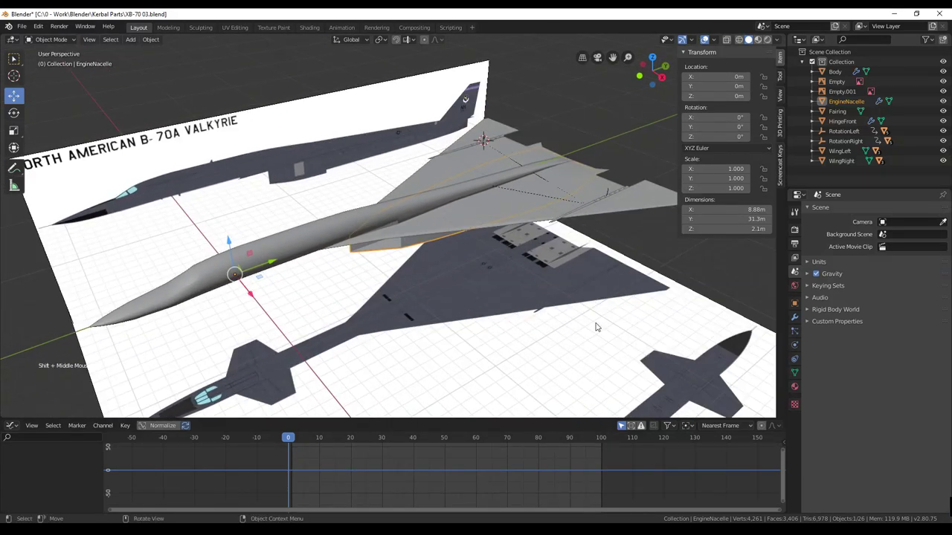
scroll(595, 328, "down", 1)
scroll(595, 327, "up", 1)
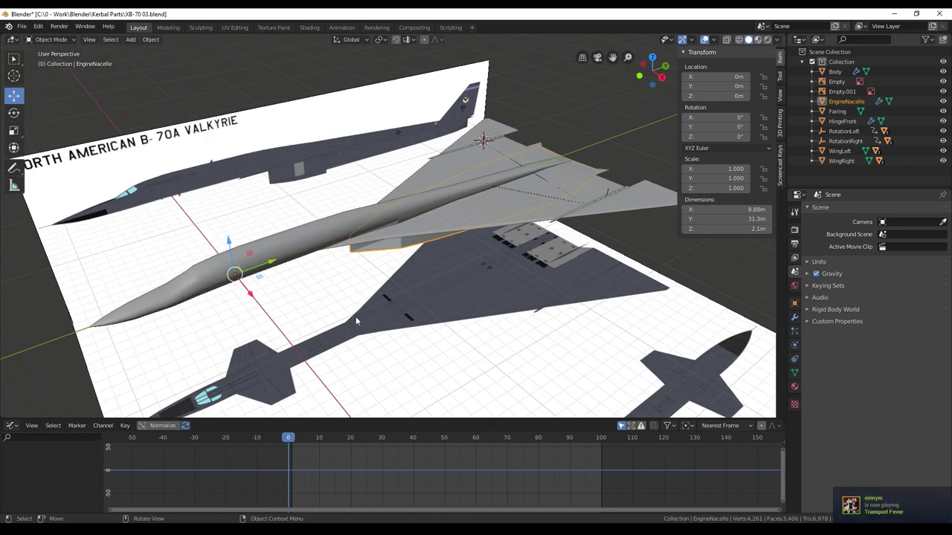
scroll(355, 321, "down", 1)
scroll(356, 320, "up", 3)
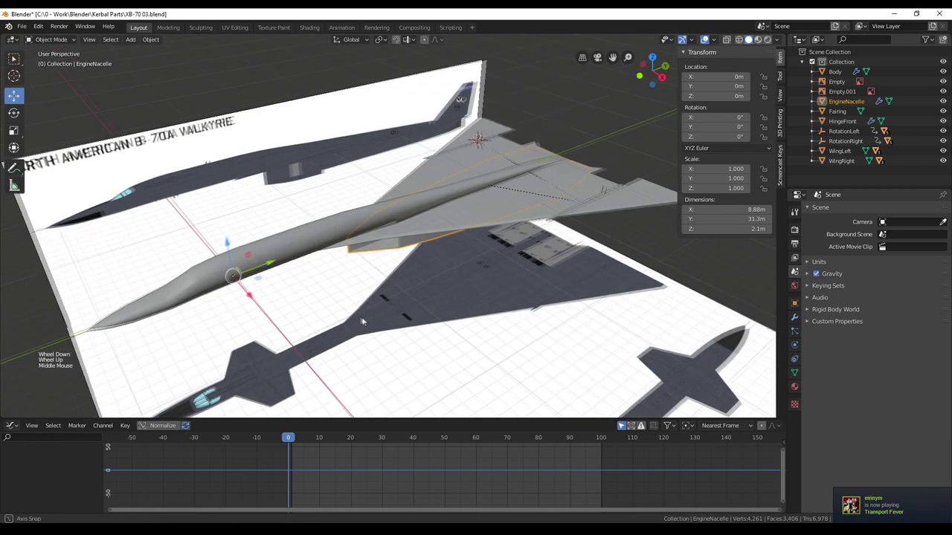